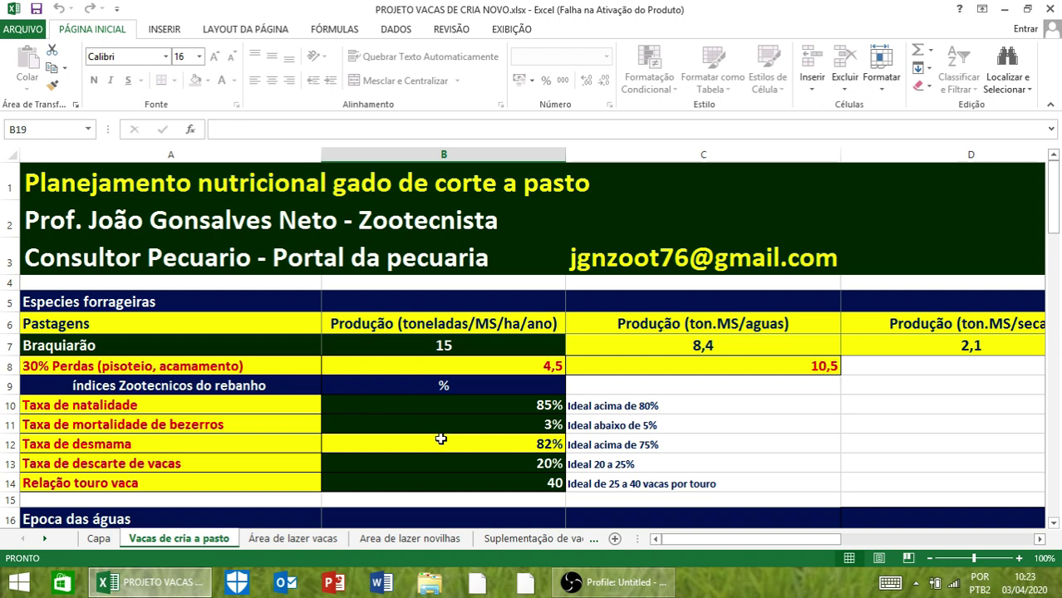
Look through the sheets from "Área de lazer vacas" to "Proteico energetico 0,5%"
left_click(292, 538)
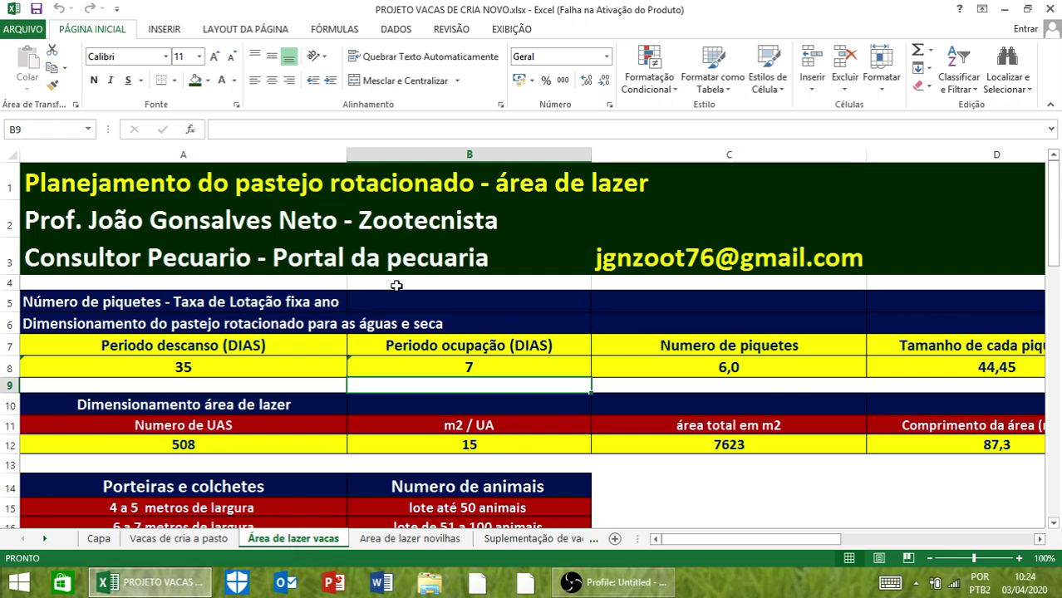
left_click(402, 540)
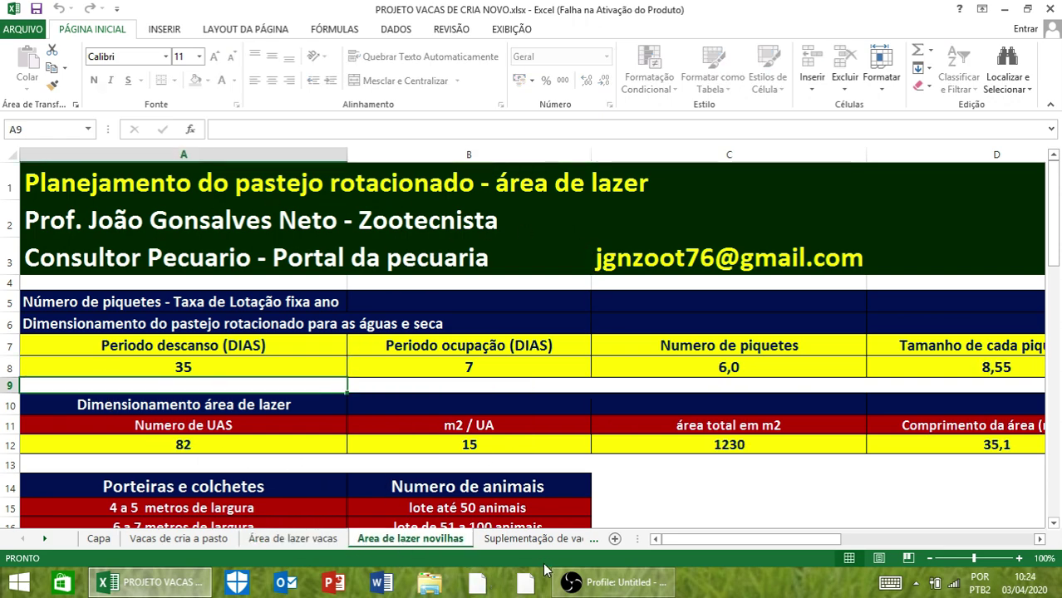
left_click(526, 545)
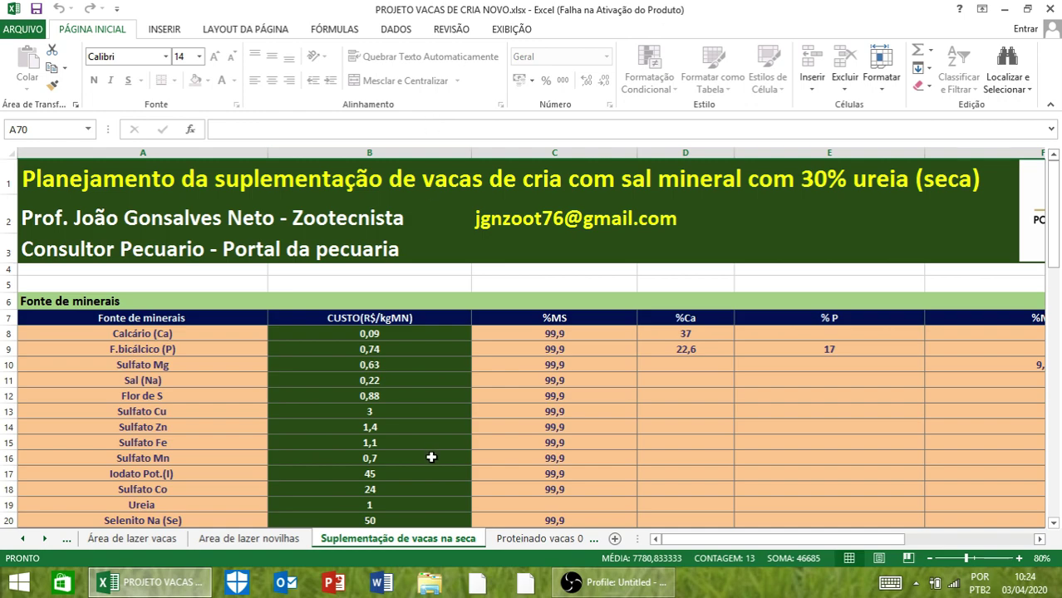
left_click(538, 549)
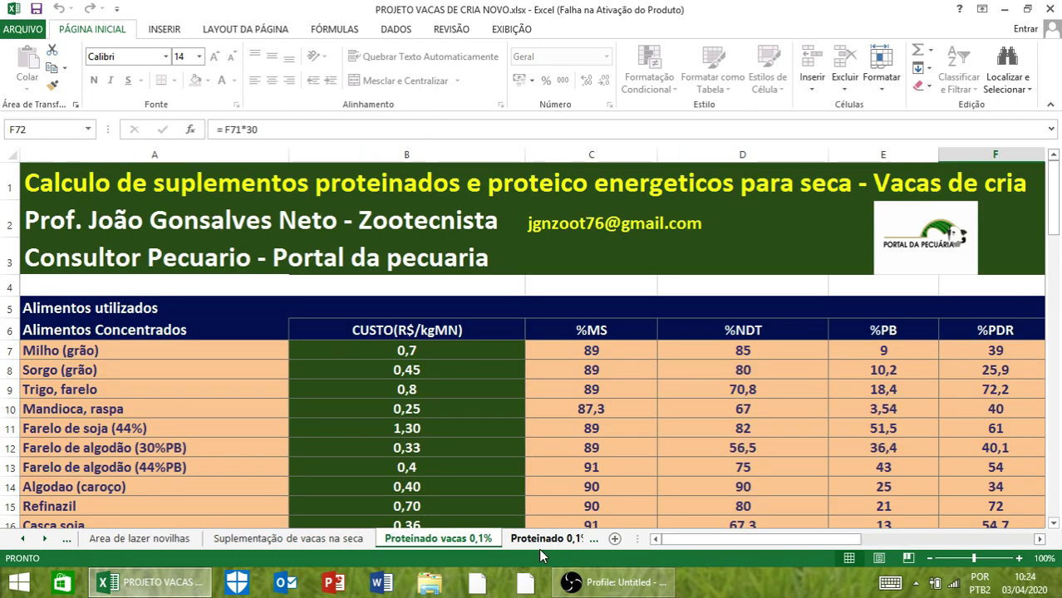
left_click(538, 547)
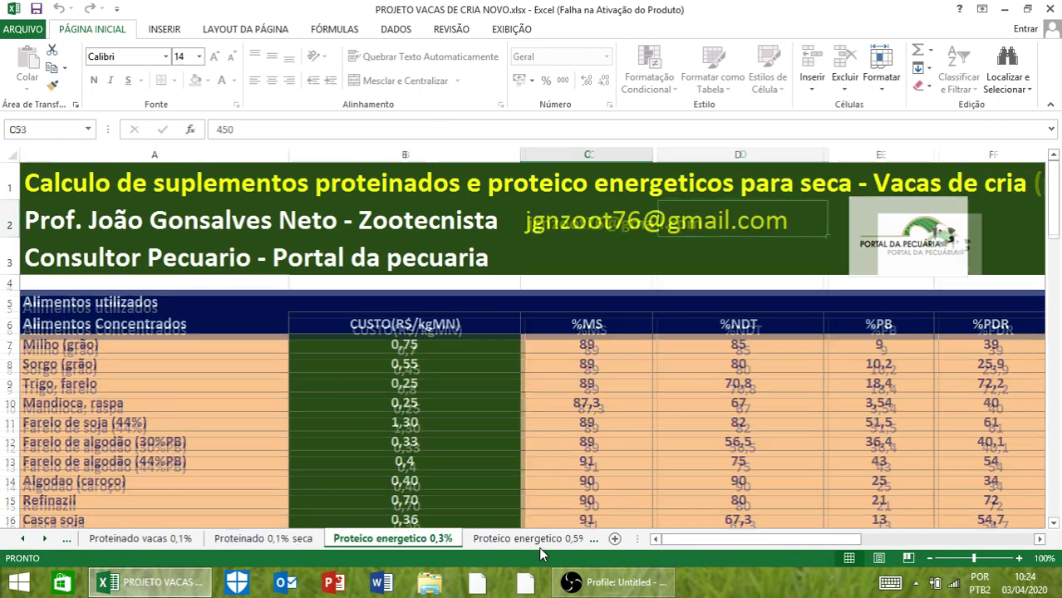
key("ctrl+Page_Down")
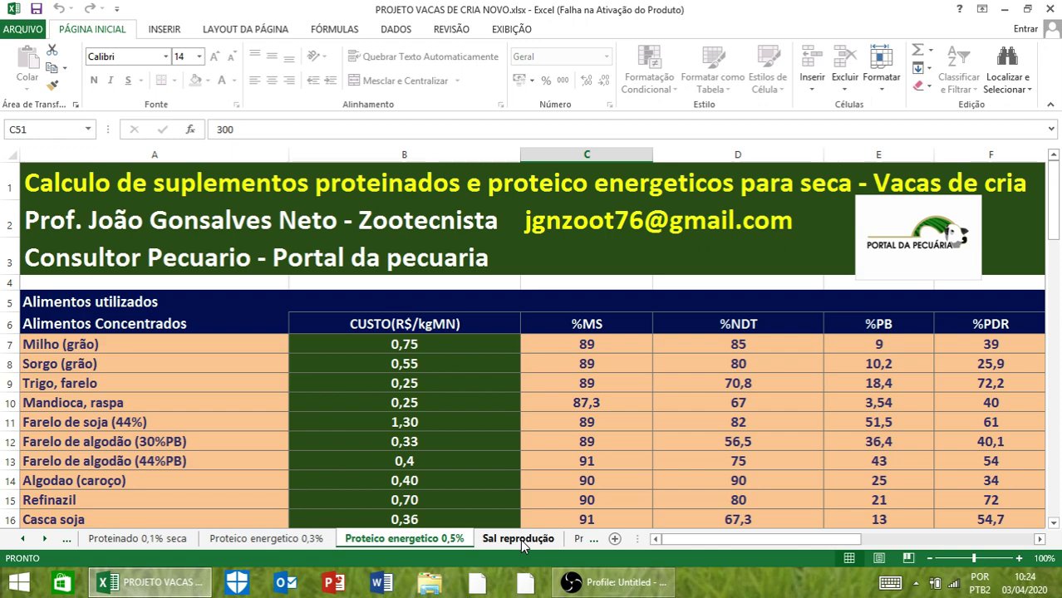
View the "Sal reprodução", "Proteinado de aguas", creep feeding and "Controle suplementação" sheets
left_click(522, 540)
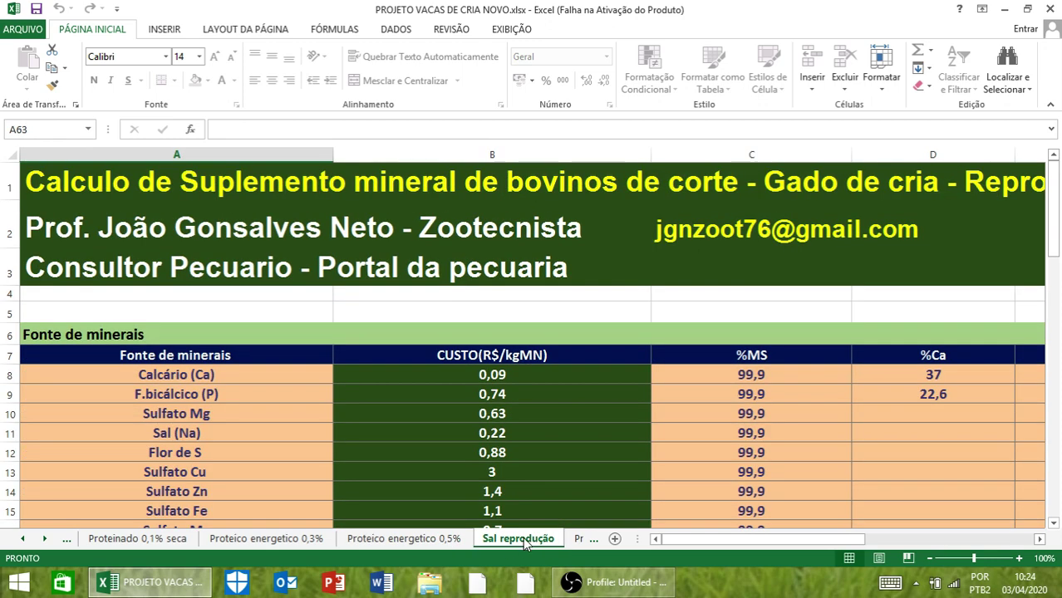
left_click(577, 540)
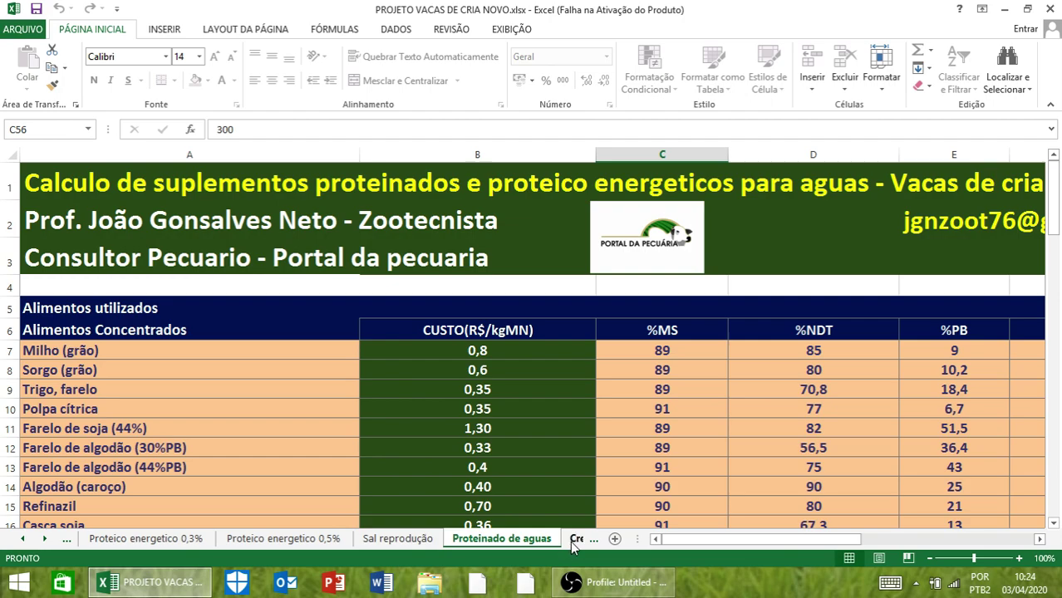
left_click(570, 541)
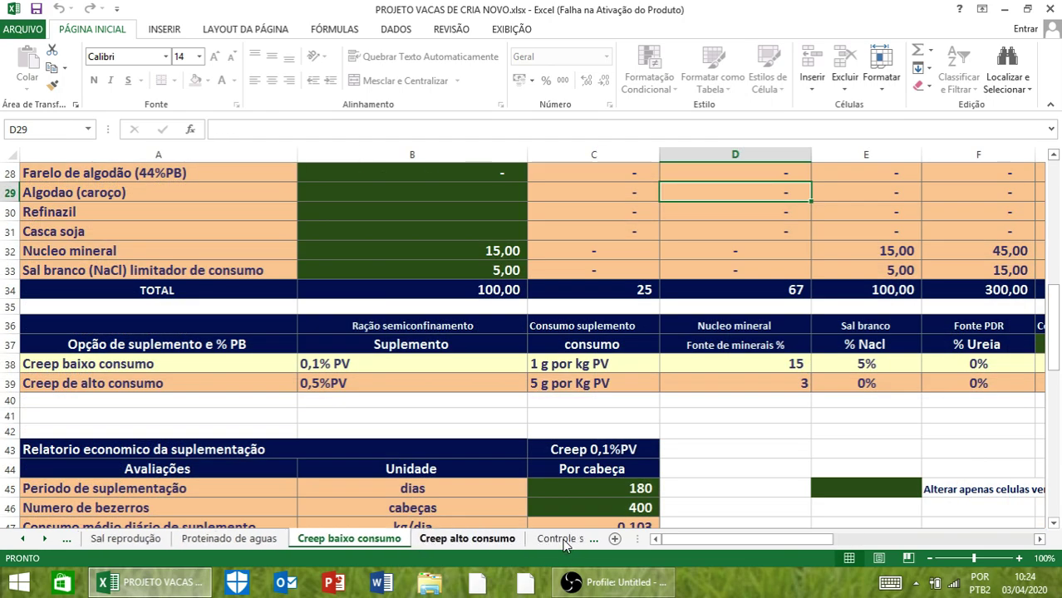
left_click(527, 542)
left_click(542, 542)
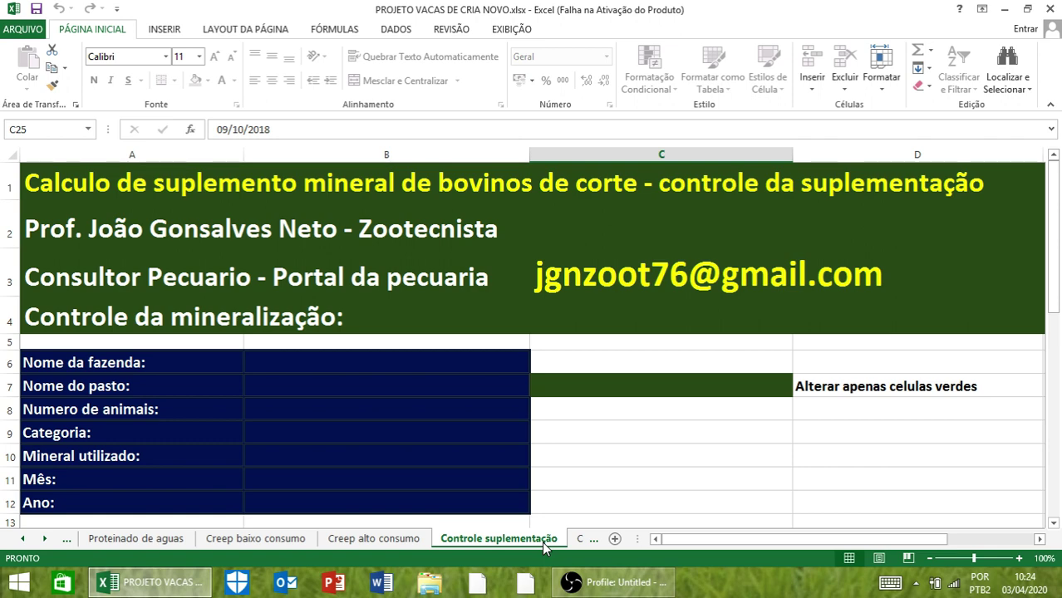
Return to the "Vacas de cria a pasto" sheet near the start of the workbook
left_click(22, 539)
left_click(24, 539)
left_click(23, 539)
left_click(23, 539)
left_click(24, 540)
left_click(24, 539)
left_click(166, 540)
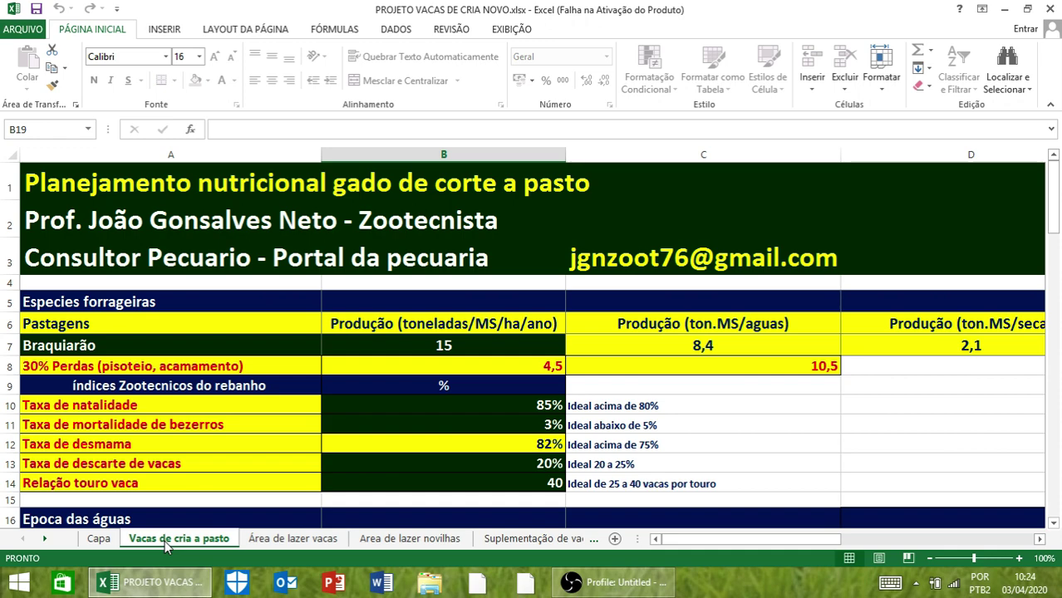
Review the leisure-area sheets for cows and heifers, then the dry-season supplement sheets through to "Sal reprodução"
left_click(278, 539)
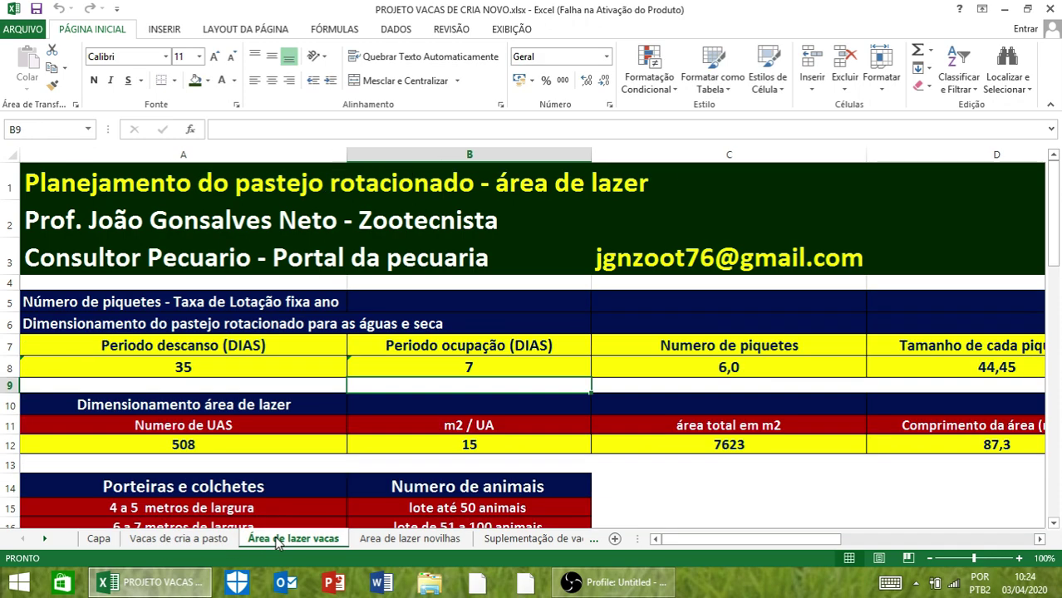
left_click(396, 539)
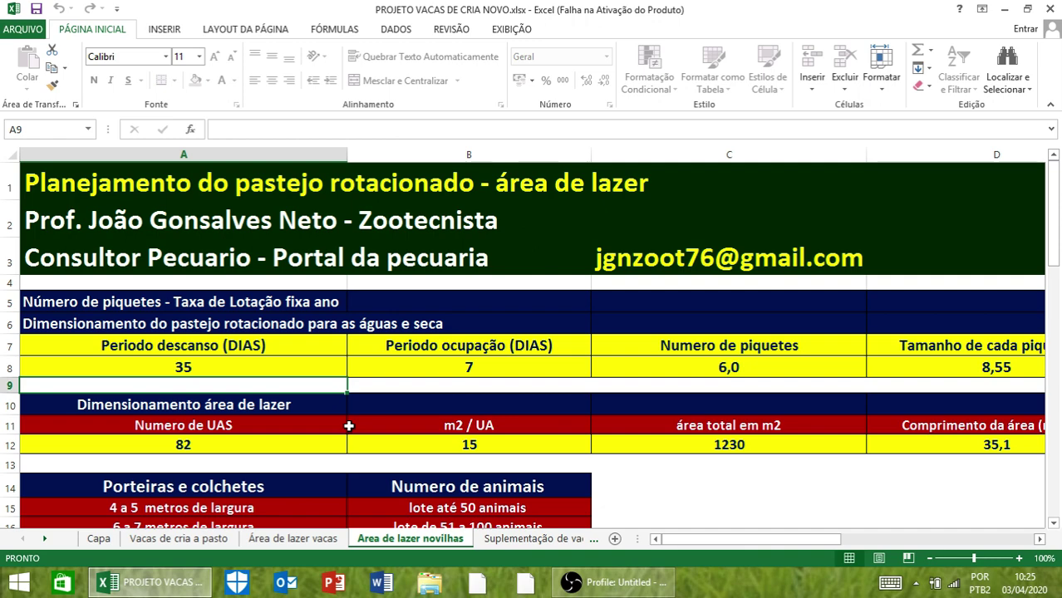
left_click(532, 539)
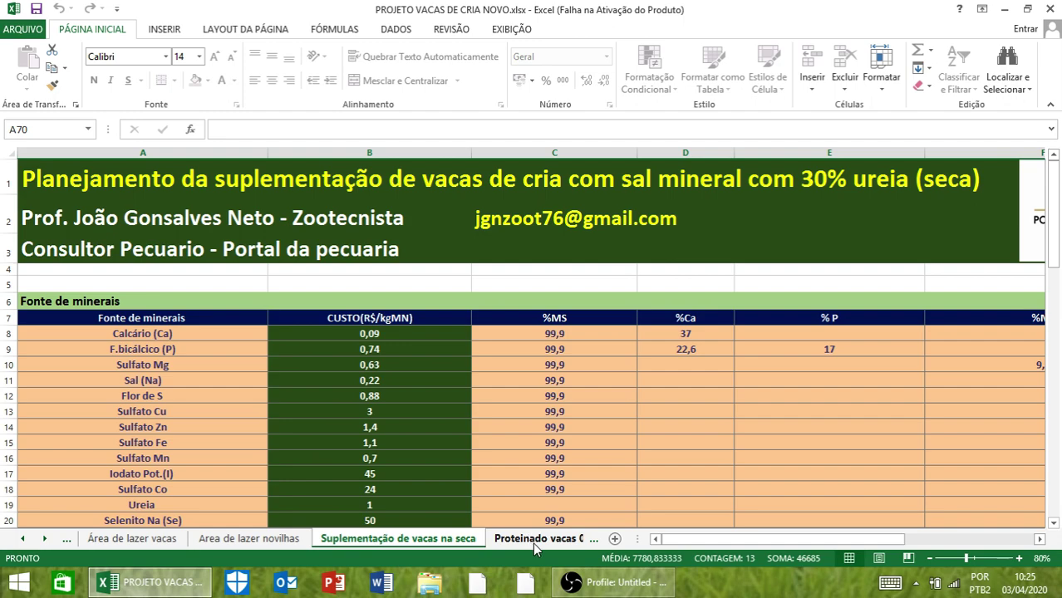
left_click(533, 540)
left_click(539, 539)
left_click(542, 540)
left_click(542, 540)
left_click(542, 539)
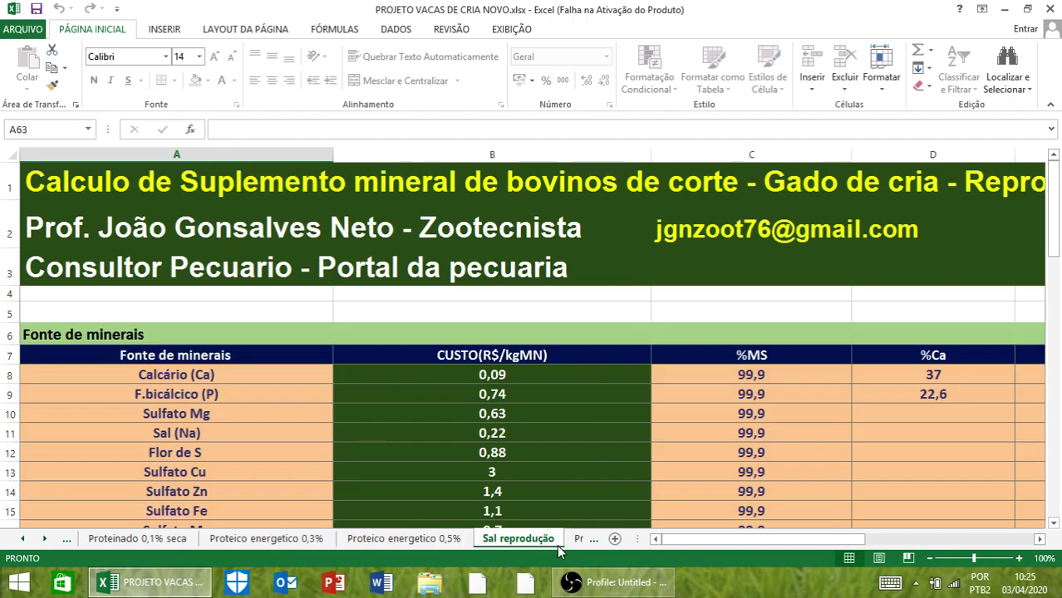
Go through the "Proteinado de aguas", "Creep baixo consumo" and "Creep alto consumo" sheets and on to "Custos"
left_click(573, 540)
left_click(569, 542)
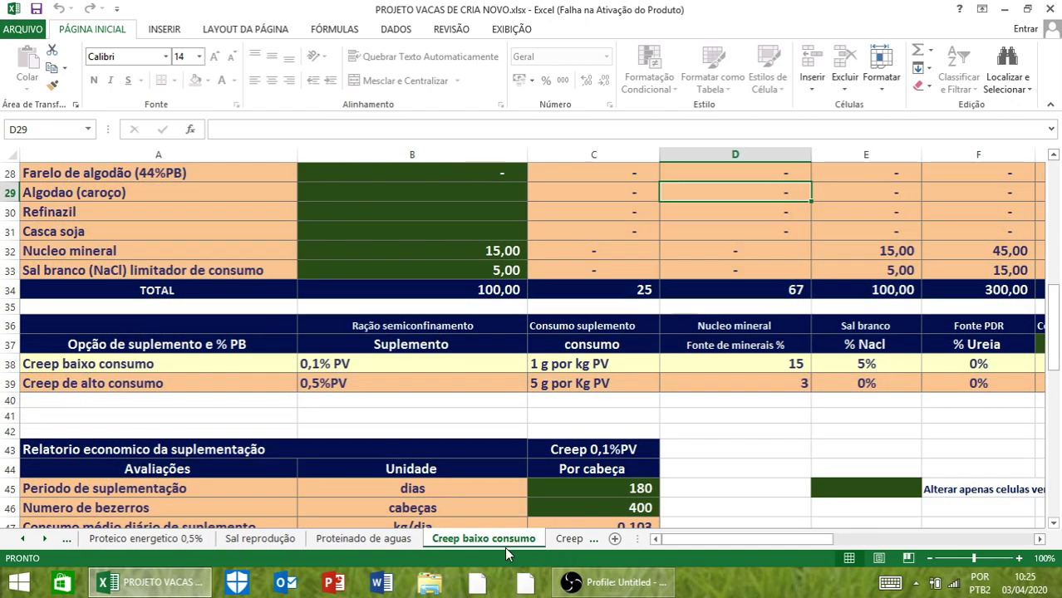
left_click(556, 540)
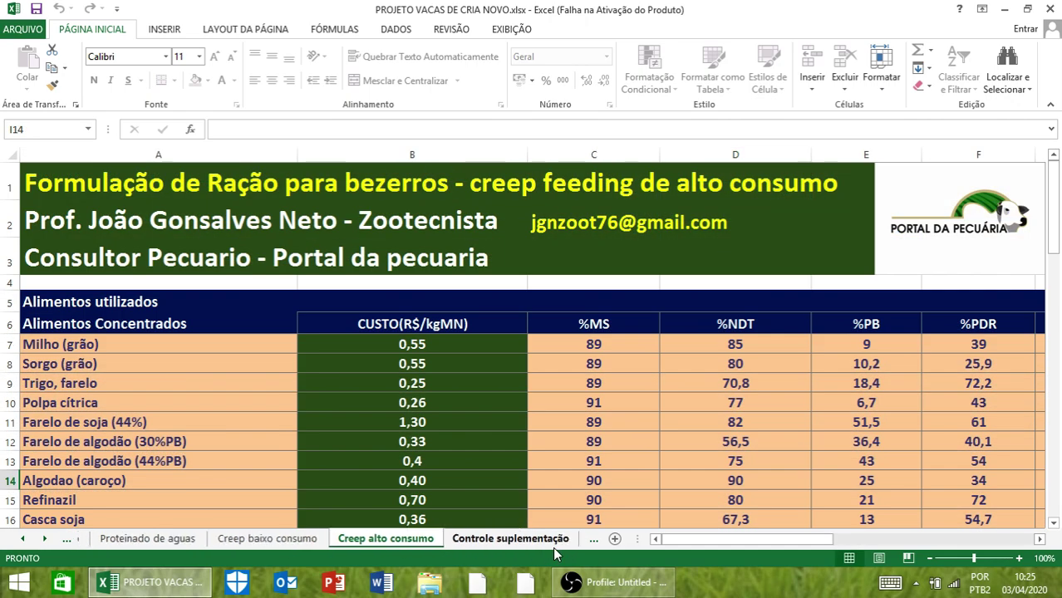
left_click(555, 542)
left_click(568, 541)
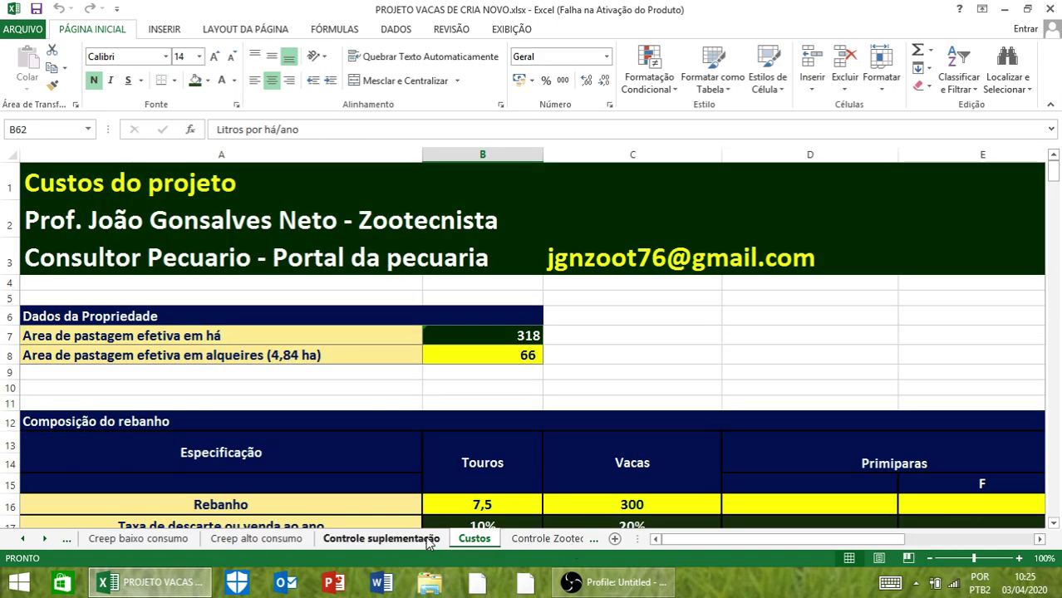
Examine the mineral supplementation control form and its restocking table in the "Controle suplementação" sheet
left_click(428, 540)
scroll(462, 412, "down", 8)
scroll(463, 412, "up", 8)
scroll(462, 462, "down", 3)
scroll(462, 462, "up", 3)
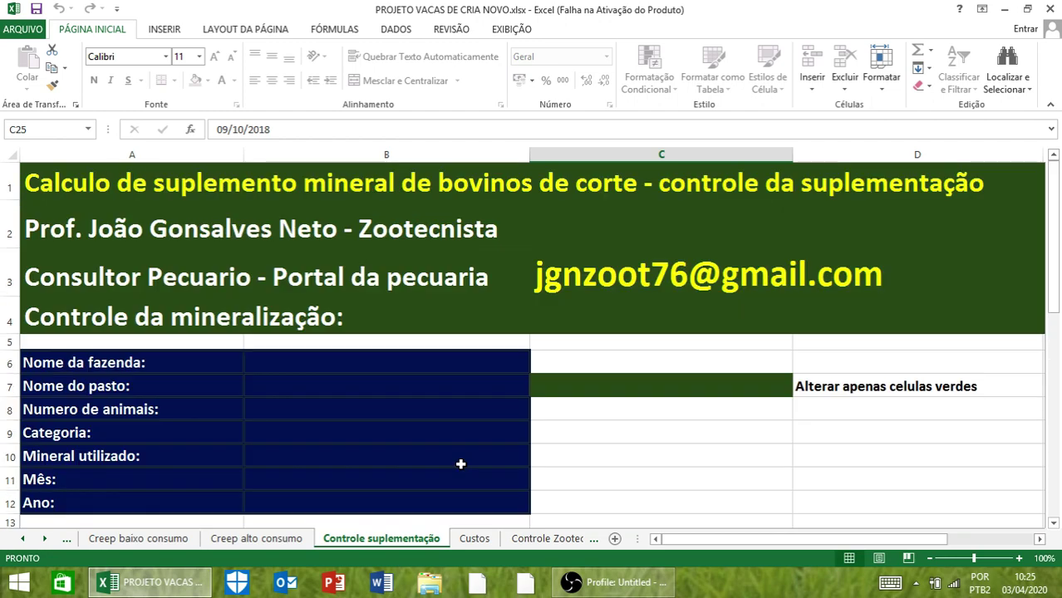
scroll(462, 465, "down", 1)
Inspect the formula behind the effective pasture area in hectares in the "Custos" sheet
left_click(475, 540)
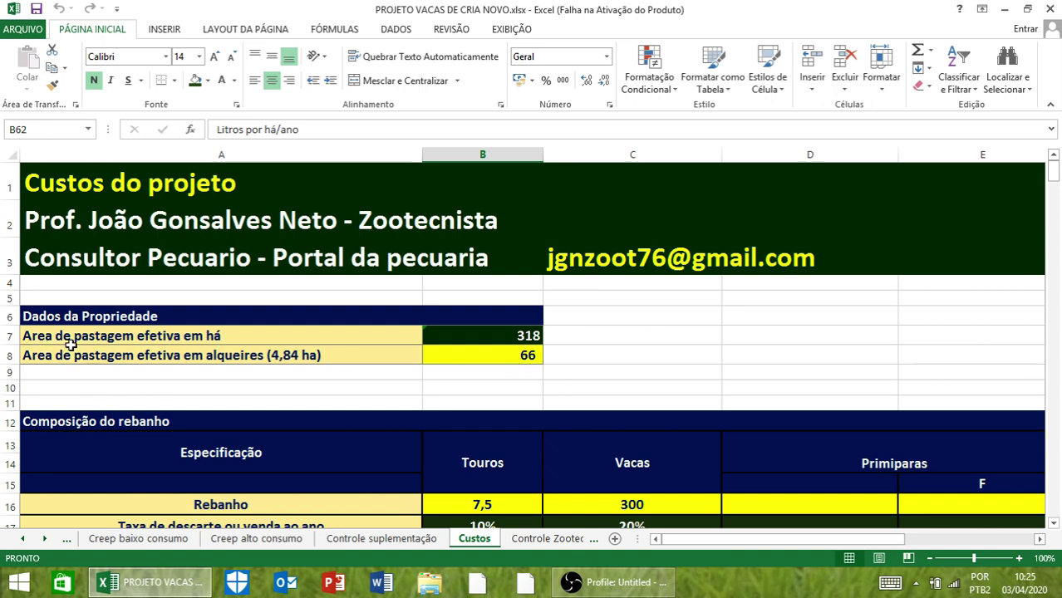
left_click(484, 336)
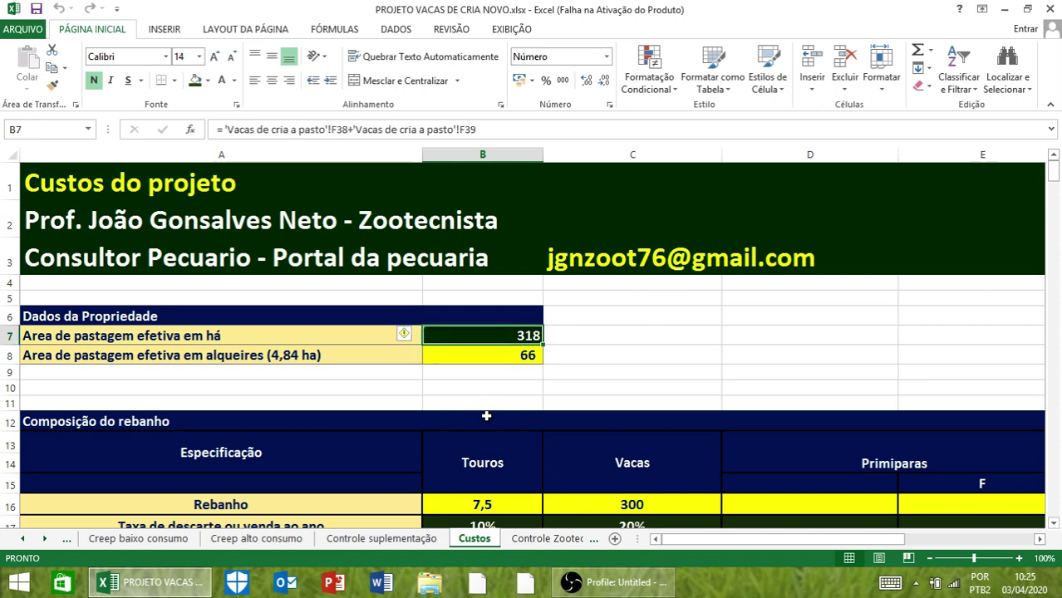
left_click(685, 334)
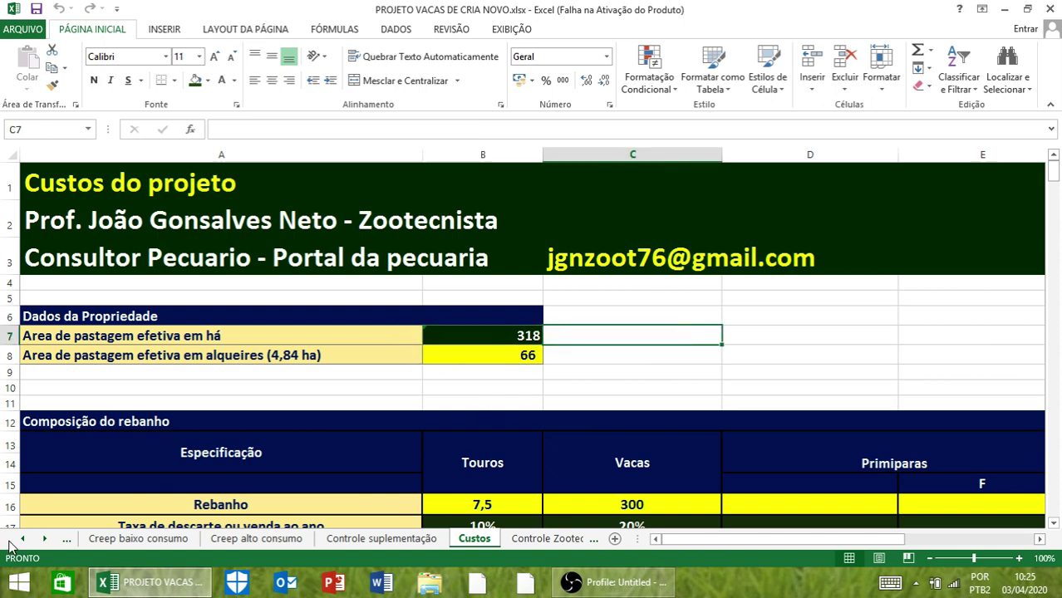
Examine the herd tables and the planting-area calculation that feeds the costs in the "Vacas de cria a pasto" sheet
left_click(24, 538)
left_click(23, 538)
left_click(24, 538)
left_click(178, 538)
scroll(795, 411, "down", 6)
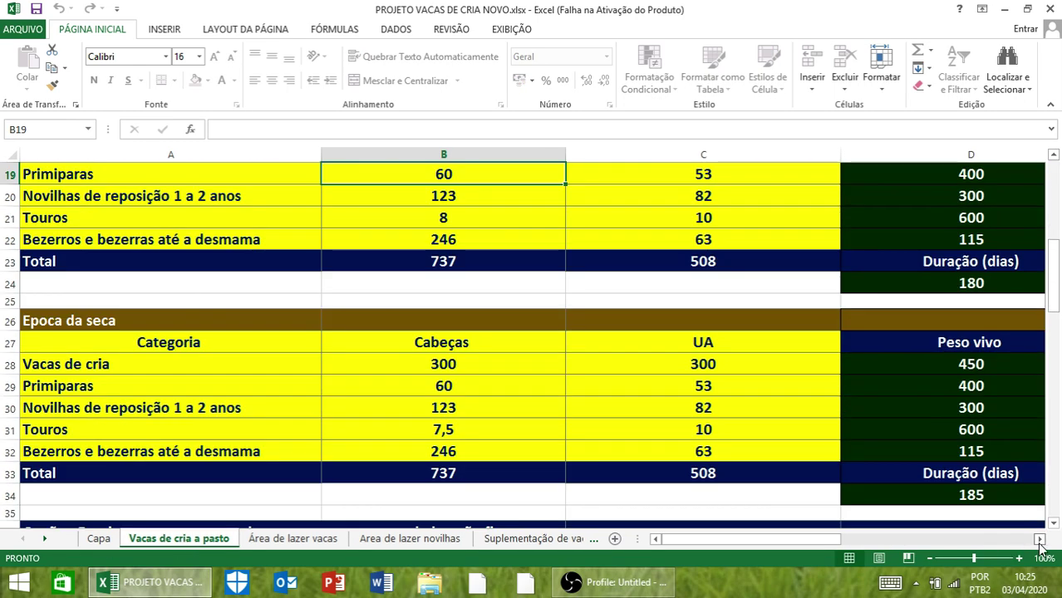
left_click(1038, 538)
left_click(1038, 538)
scroll(700, 422, "down", 4)
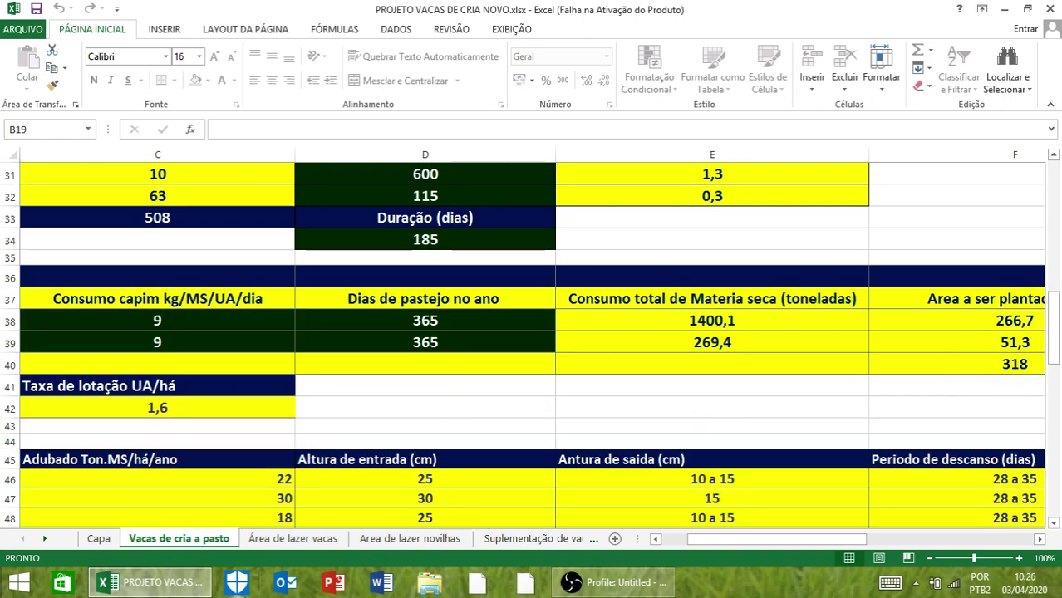
Revisit the sheets from "Area de lazer novilhas" through the dry-season supplements to "Sal reprodução"
left_click(427, 540)
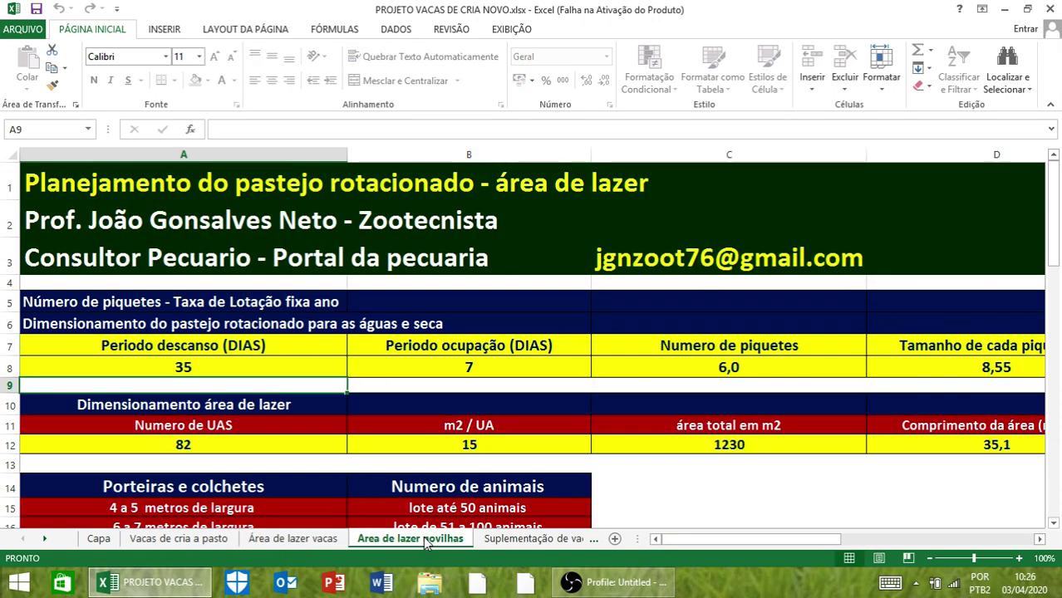
left_click(522, 541)
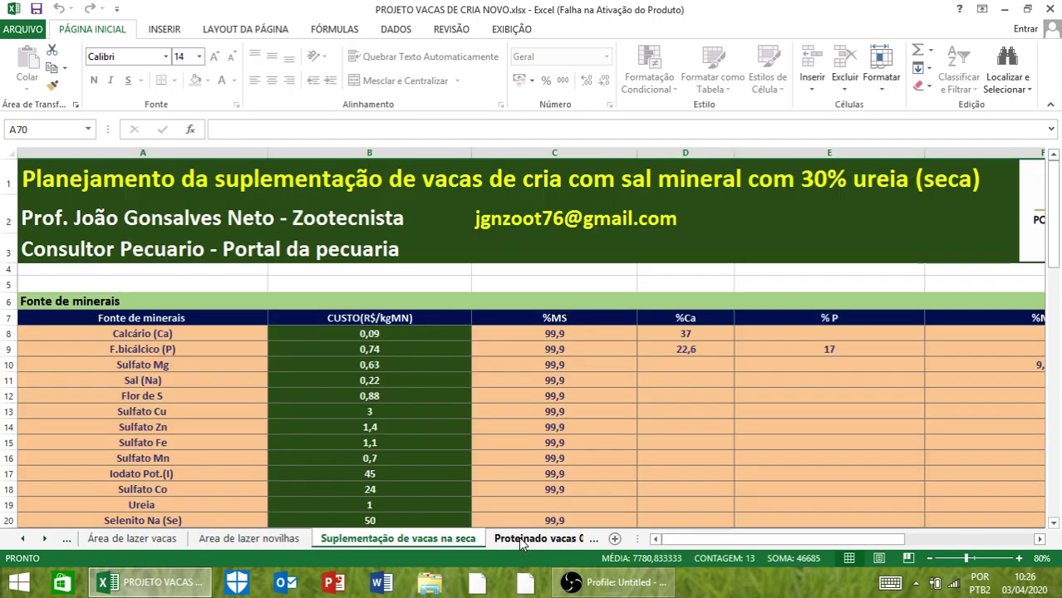
left_click(523, 541)
left_click(531, 542)
left_click(538, 544)
left_click(536, 541)
left_click(539, 540)
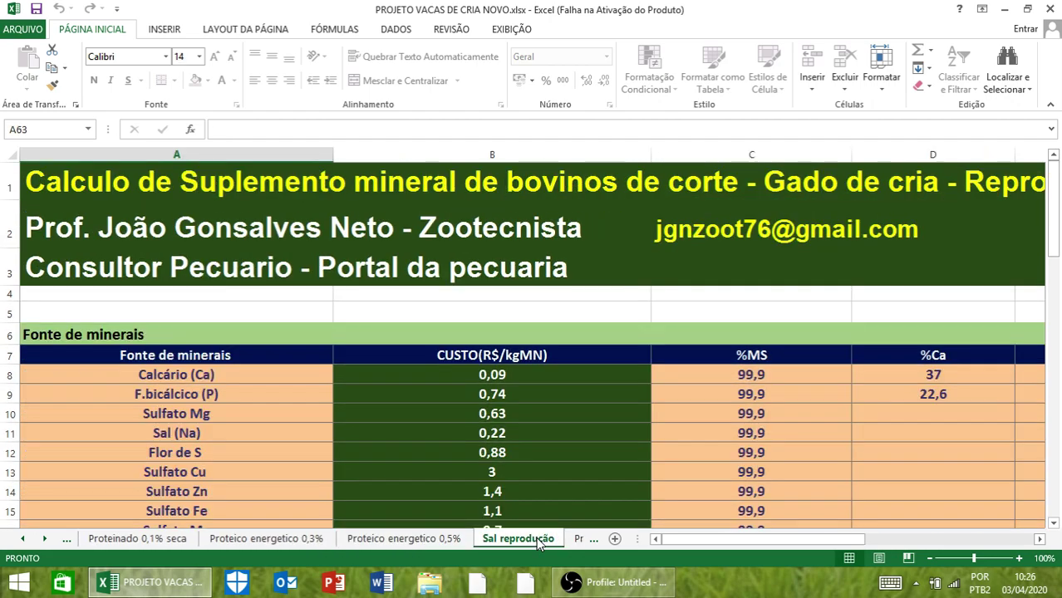
Continue through the wet-season, creep feeding and supplementation control sheets to reach the "Custos" sheet
left_click(570, 540)
left_click(572, 541)
left_click(573, 541)
left_click(574, 541)
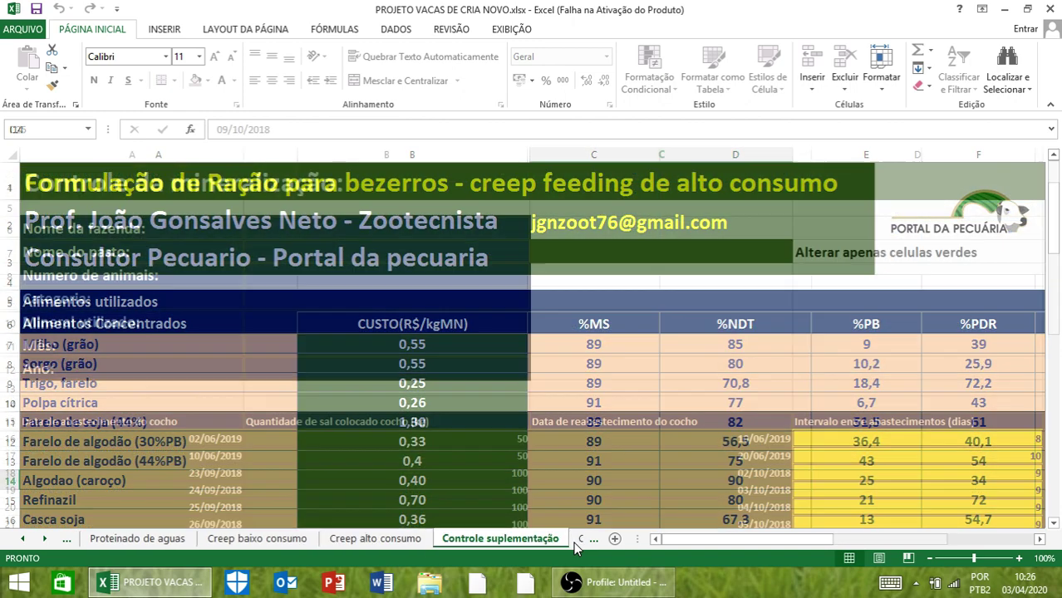
left_click(574, 541)
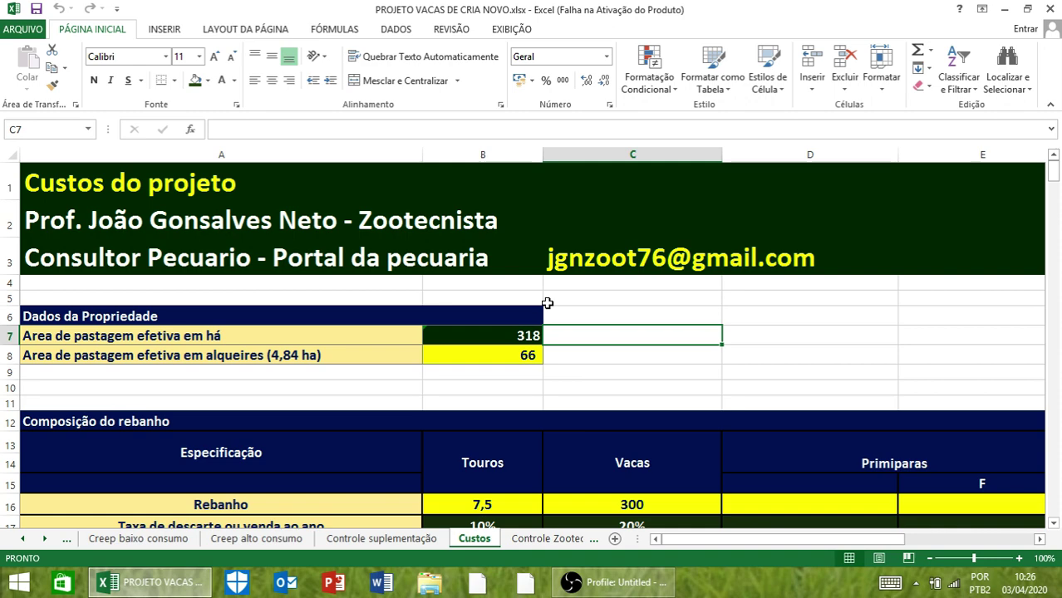
left_click(28, 539)
left_click(28, 539)
left_click(555, 541)
left_click(580, 539)
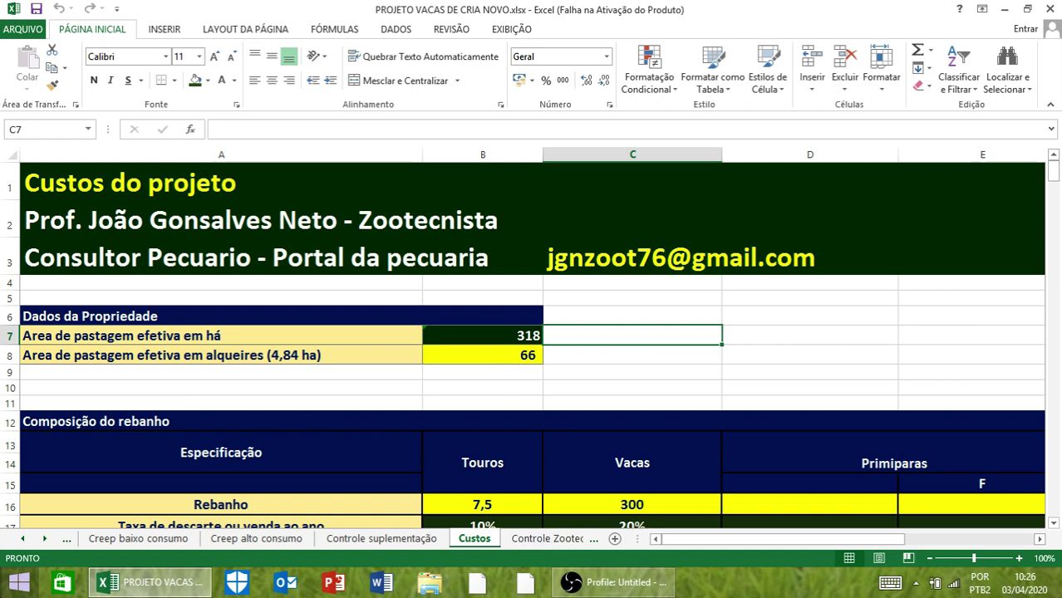
Go back from "Custos" to the "Vacas de cria a pasto" sheet
left_click(23, 539)
left_click(22, 540)
left_click(23, 539)
left_click(22, 539)
left_click(23, 539)
left_click(23, 539)
left_click(22, 539)
left_click(152, 539)
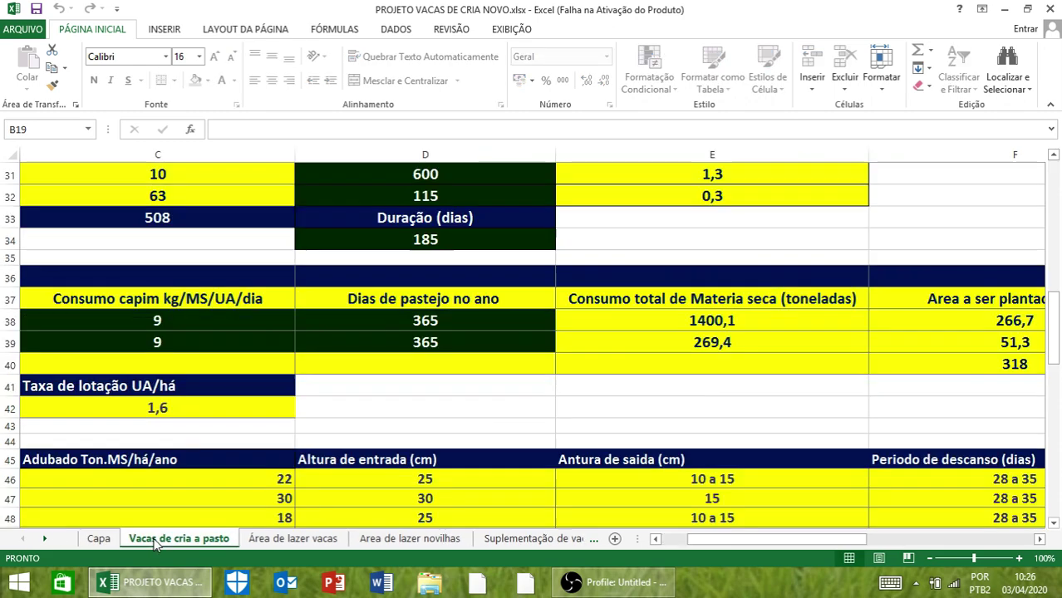
Select the forage species cell containing "Braquiarão" in the pasture table of the "Vacas de cria a pasto" sheet
scroll(478, 302, "up", 3)
scroll(479, 302, "up", 2)
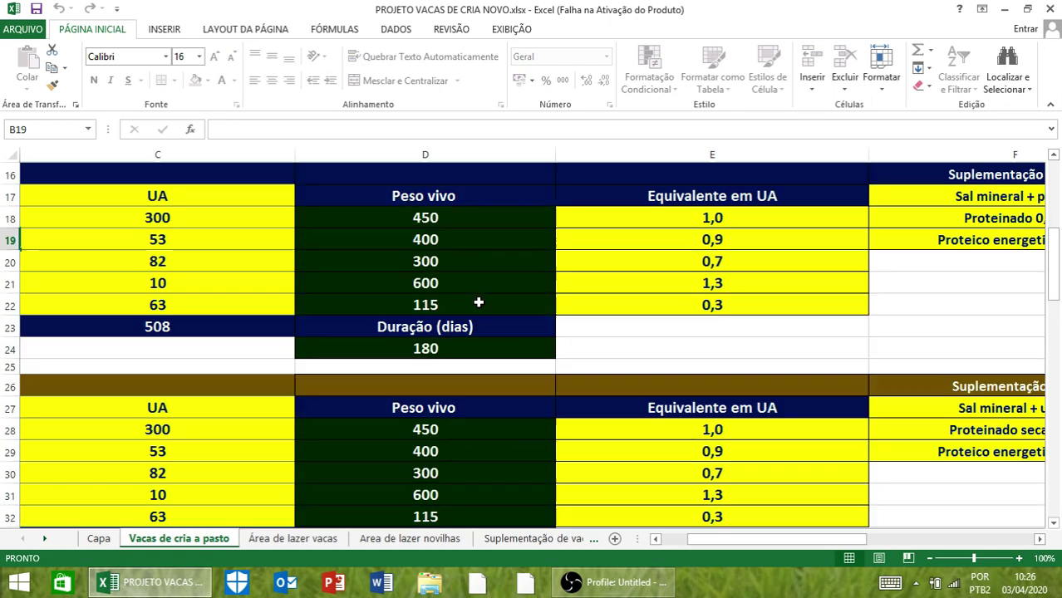
scroll(478, 301, "up", 5)
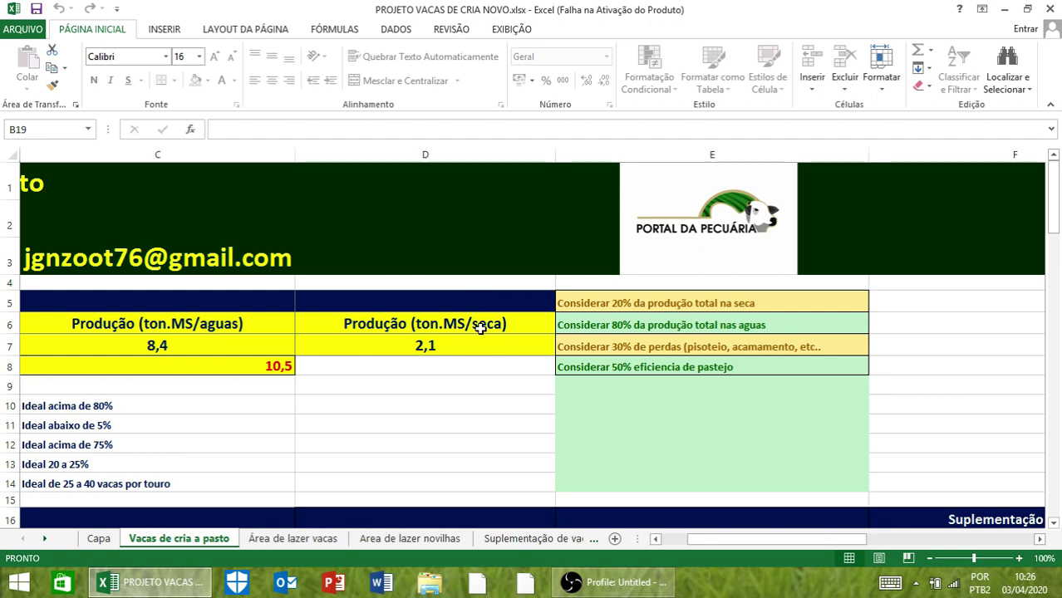
left_click(669, 541)
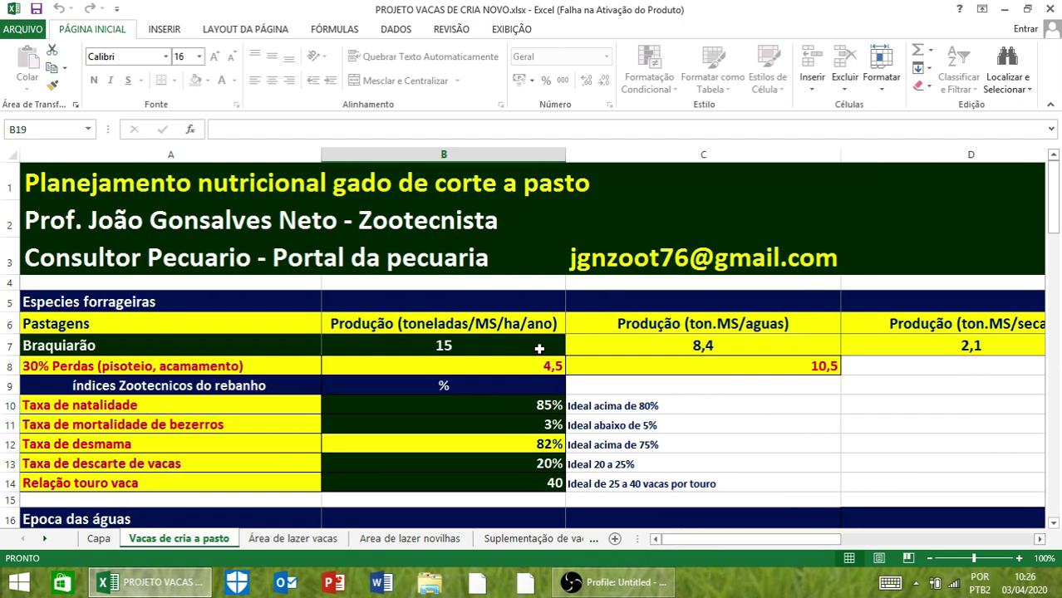
left_click(63, 347)
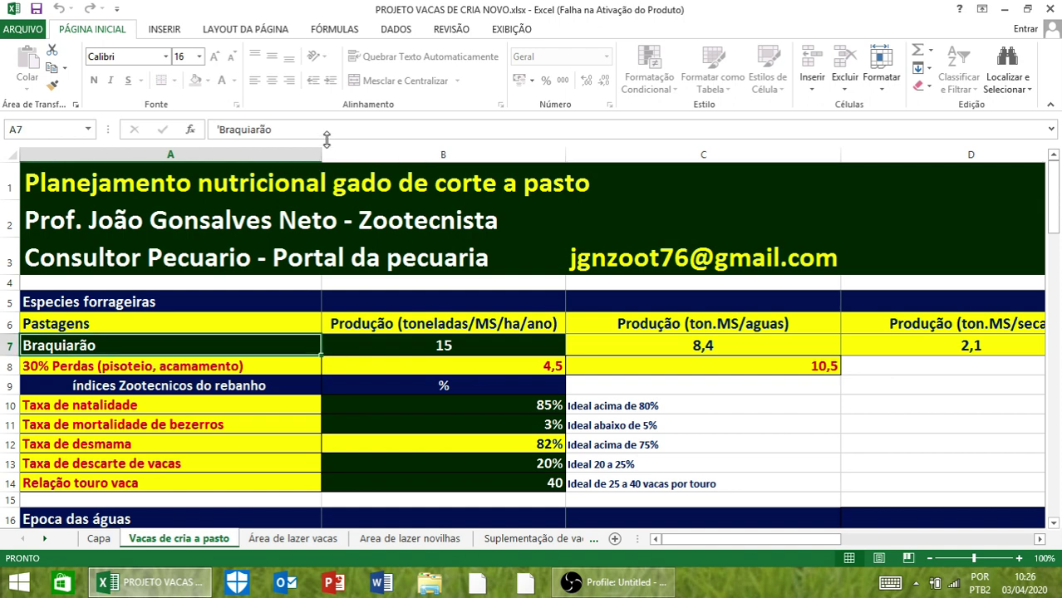
Extend the forage species name in cell A7 to "Braquiarão sem adubação"
left_click(301, 133)
type("s")
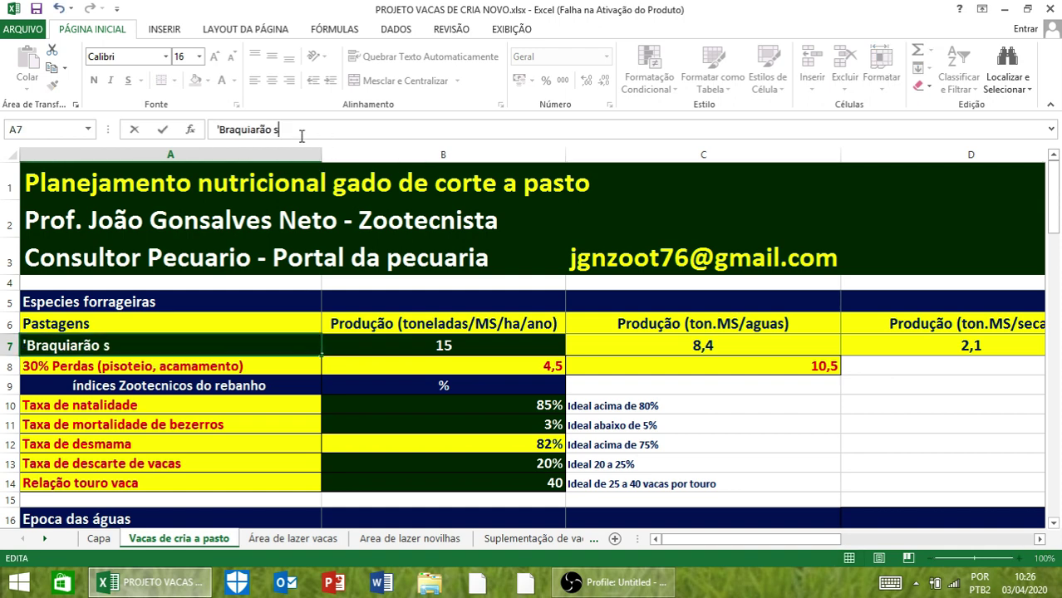
type("em adubqção")
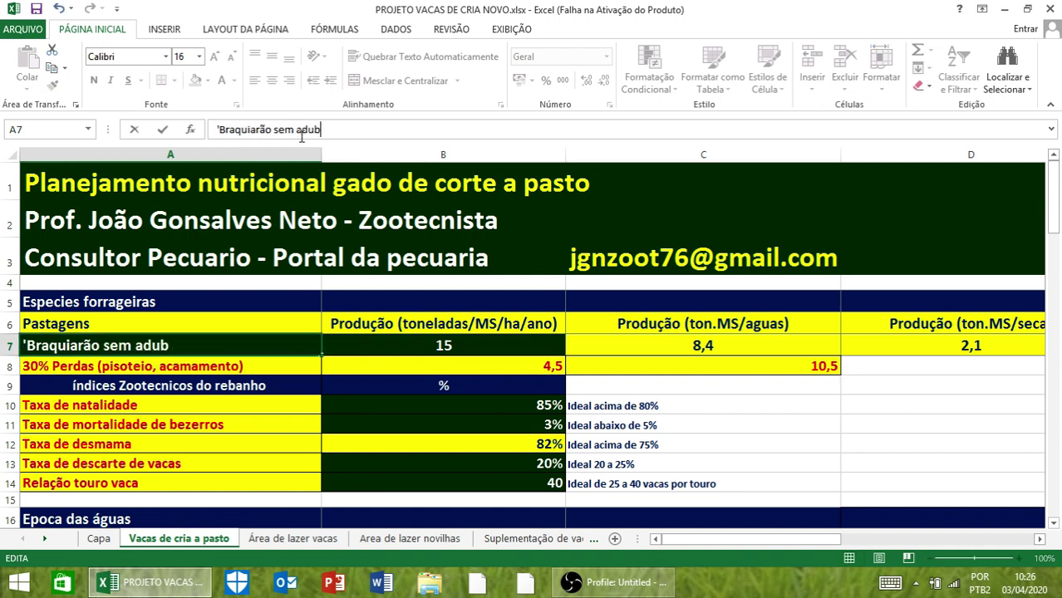
key("BackSpace")
key("BackSpace")
key("BackSpace")
key("BackSpace")
type("ação")
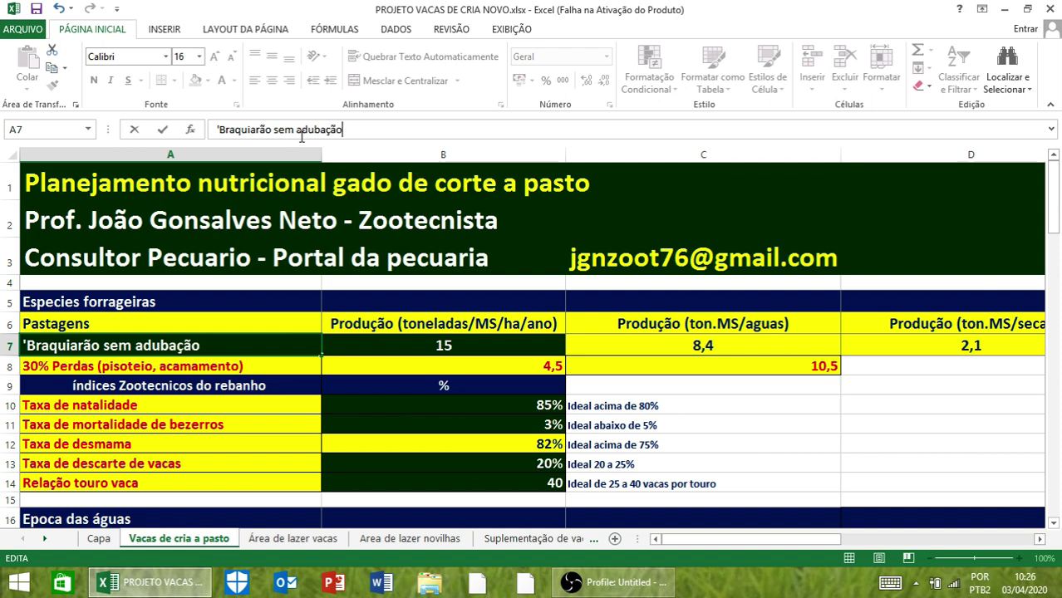
key("Return")
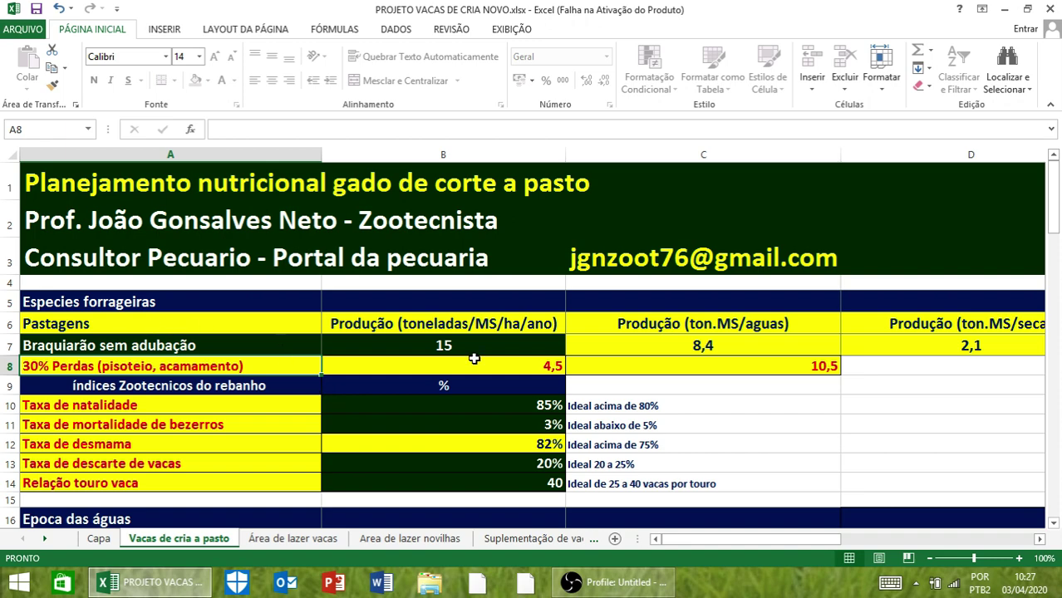
Enter 85% as the "Taxa de natalidade" in the herd's zootechnical indices
scroll(478, 374, "down", 1)
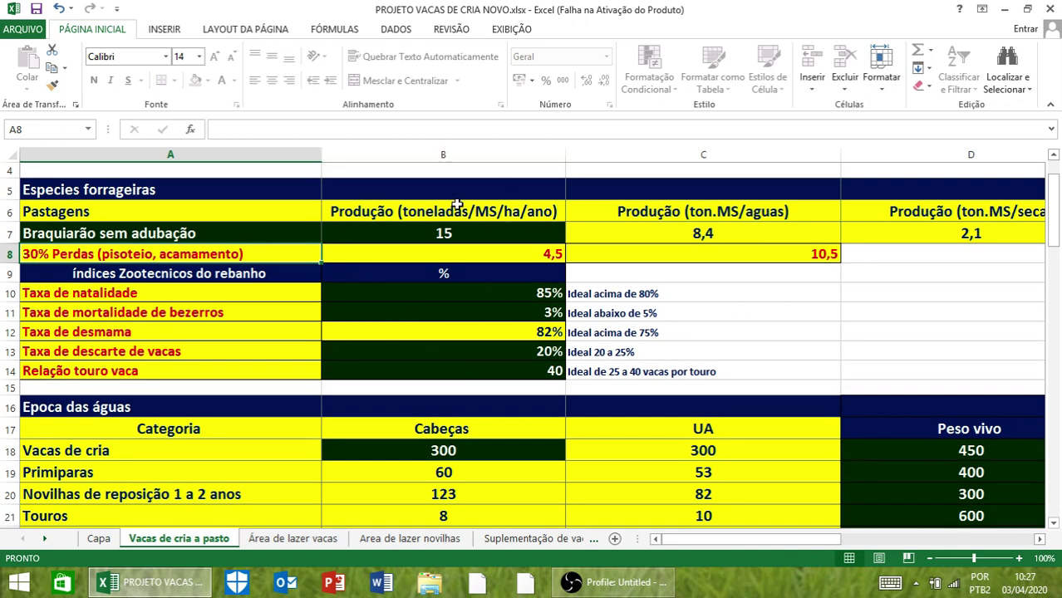
scroll(459, 207, "down", 1)
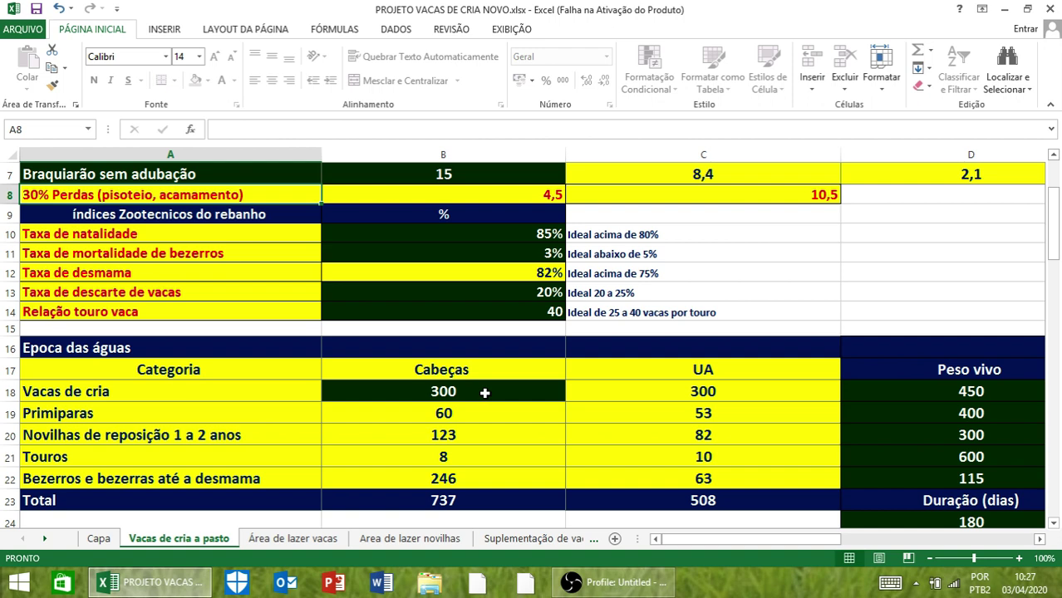
left_click(511, 233)
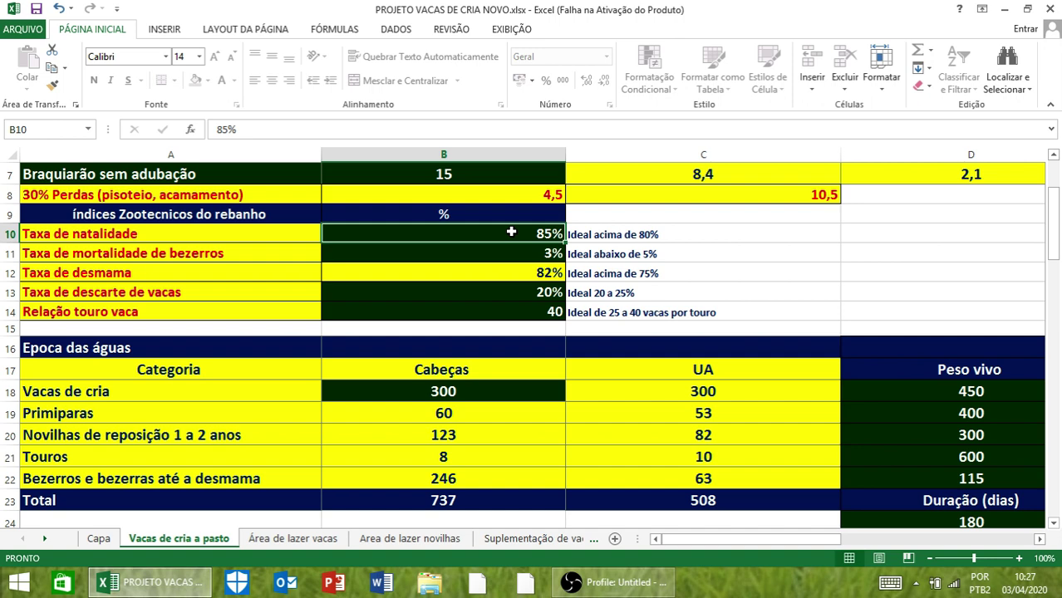
type("85")
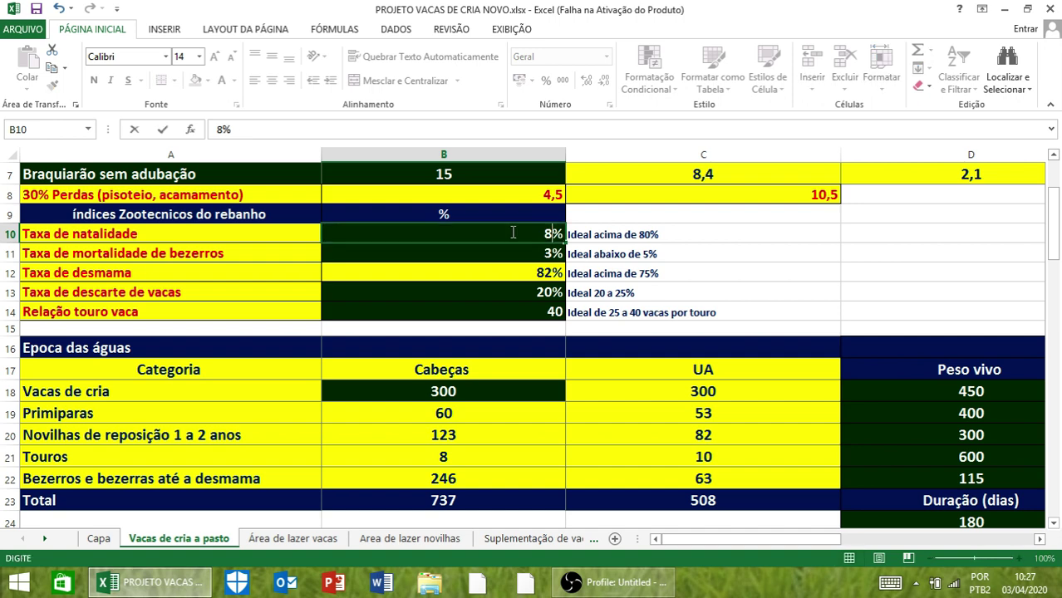
key("Return")
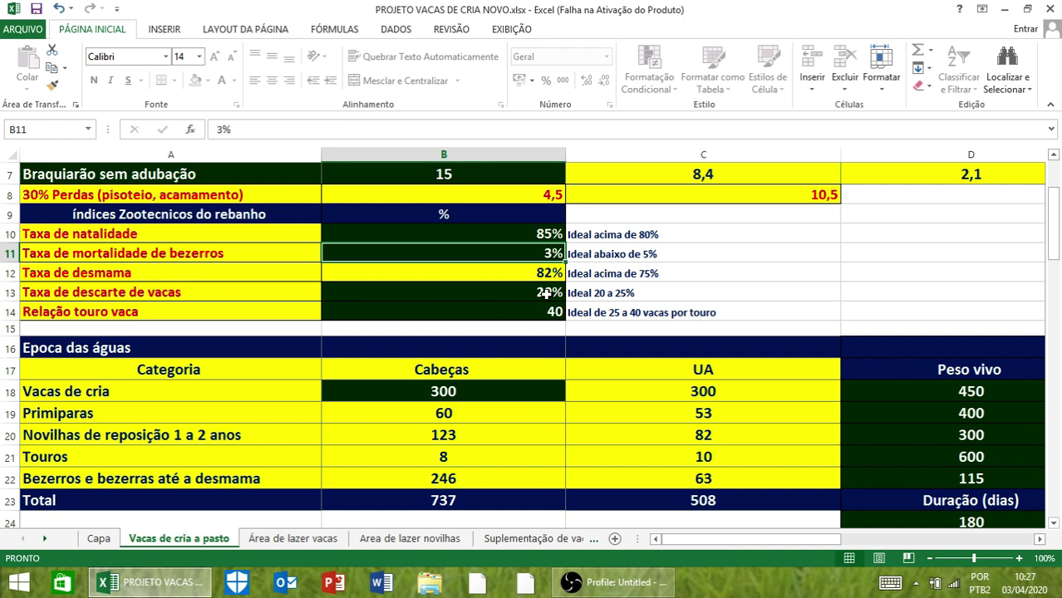
Enter 300 as the "Vacas de cria" head count in the "Epoca das águas" table and replace it with 1000
scroll(544, 292, "down", 1)
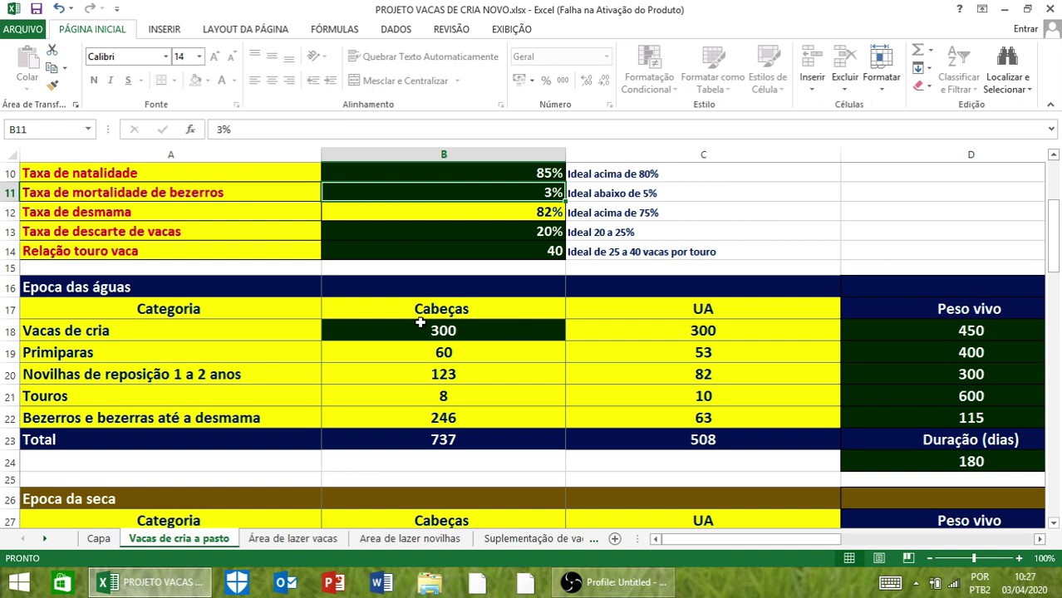
left_click(465, 331)
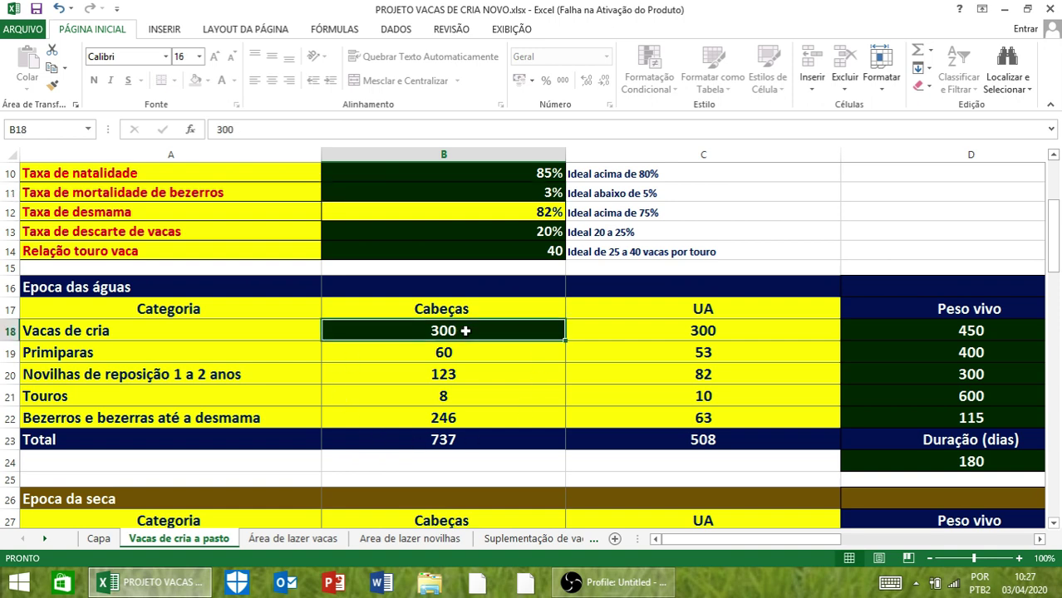
type("300")
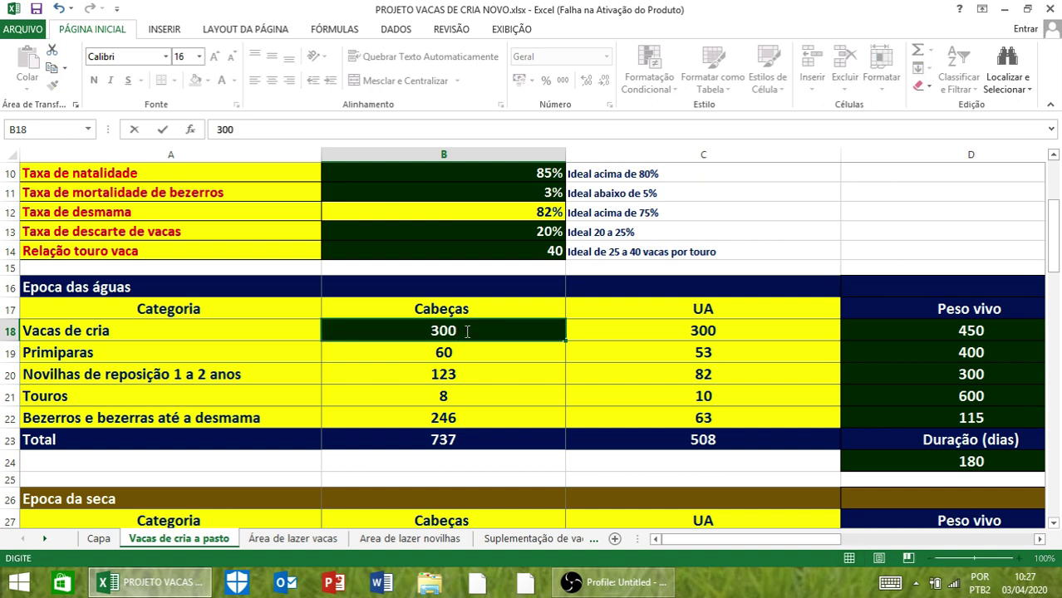
key("Return")
left_click(465, 330)
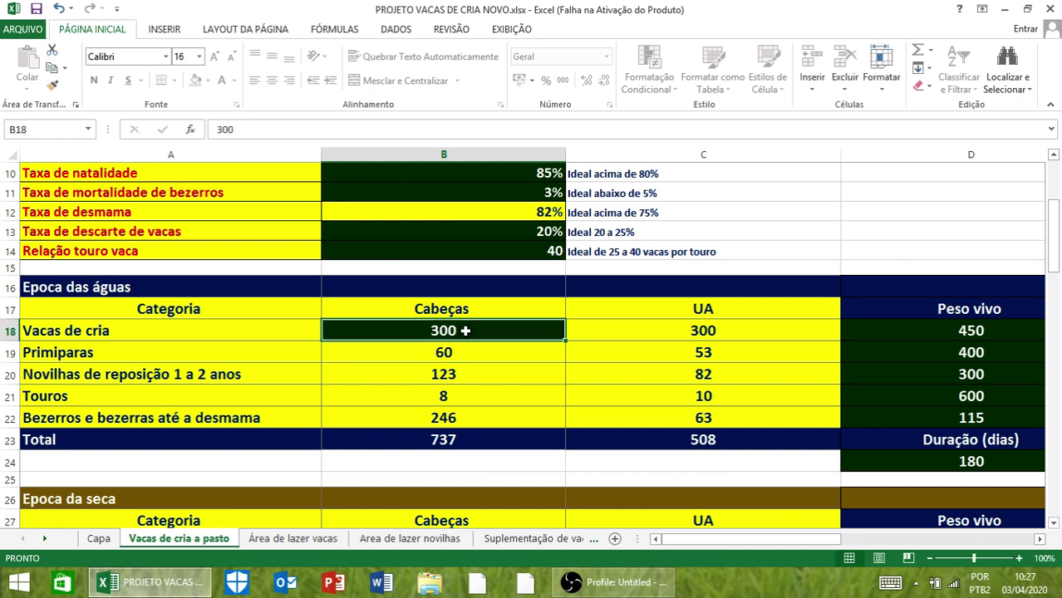
type("1000")
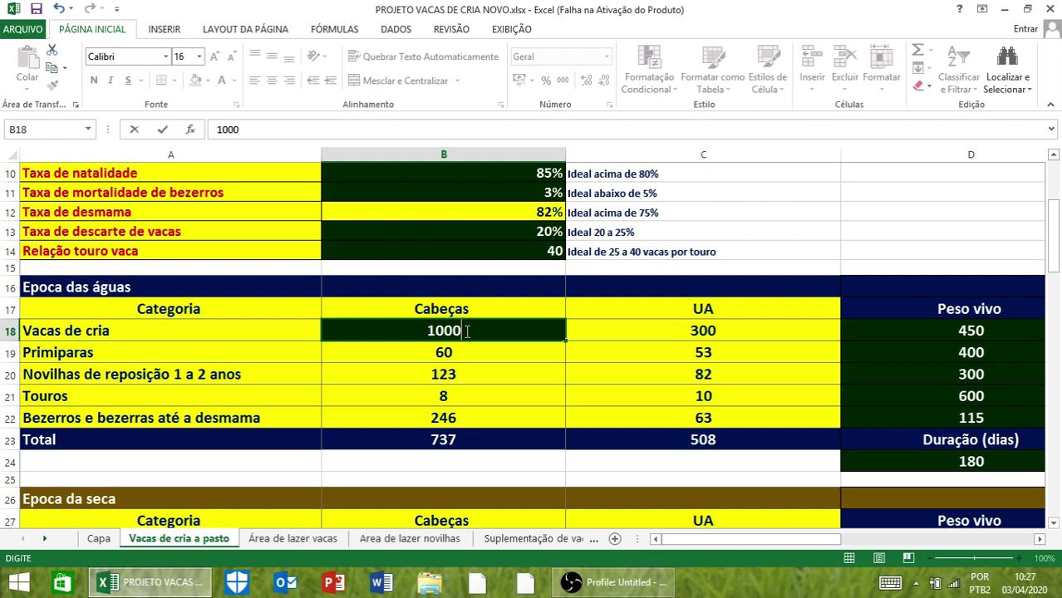
key("Return")
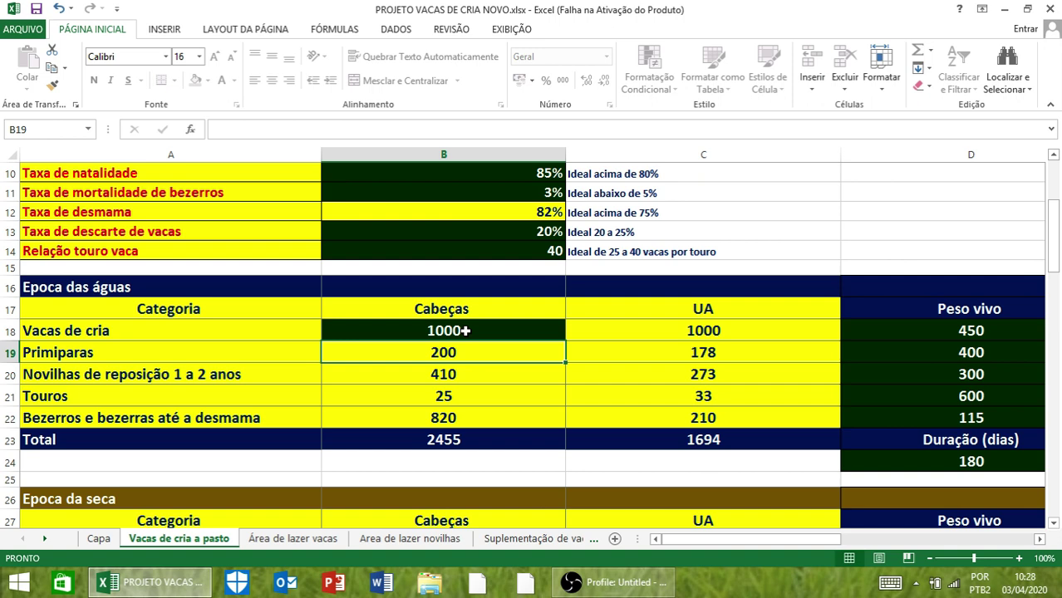
Set the "Vacas de cria" head count in the "Epoca das águas" table to 350
left_click(466, 330)
double_click(466, 331)
key("BackSpace")
key("BackSpace")
key("BackSpace")
key("BackSpace")
type("350")
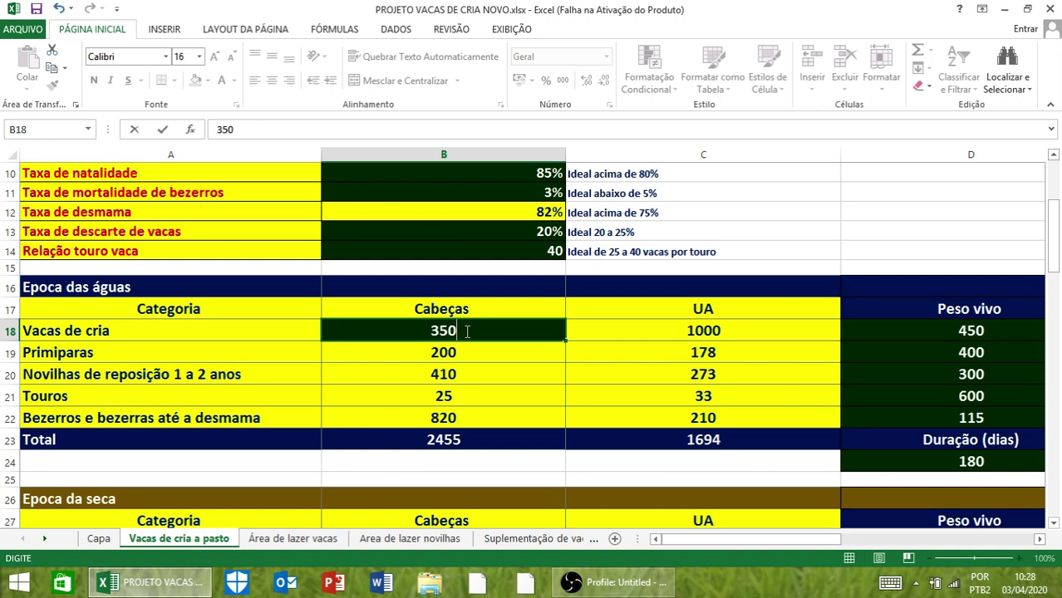
key("ctrl+Return")
key("Return")
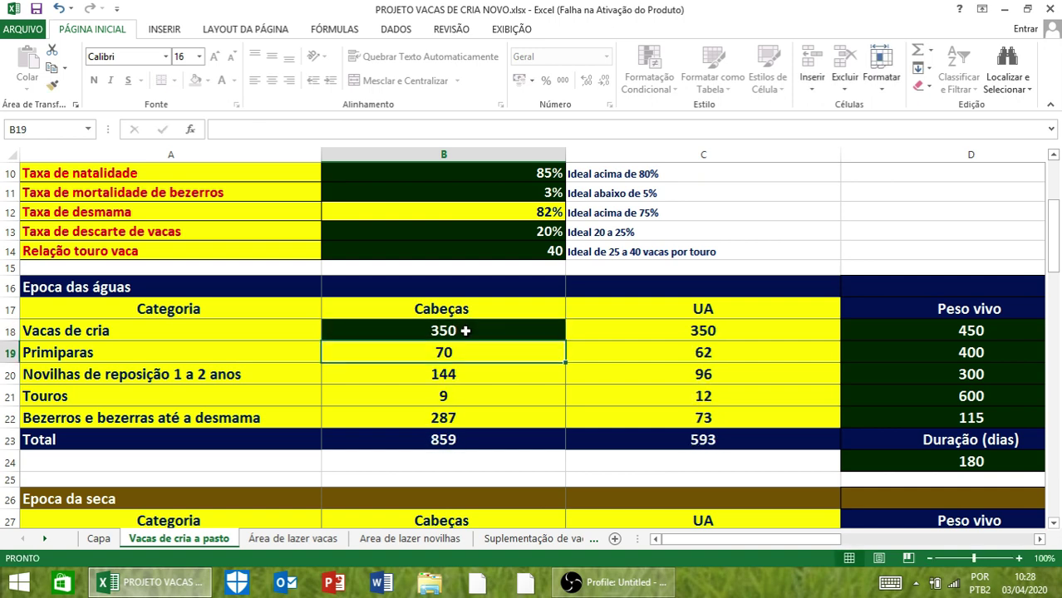
Set the "Vacas de cria" head count in the "Epoca das águas" table to 300 and reselect its cell
left_click(466, 331)
double_click(466, 331)
key("BackSpace")
key("BackSpace")
type("00")
key("Return")
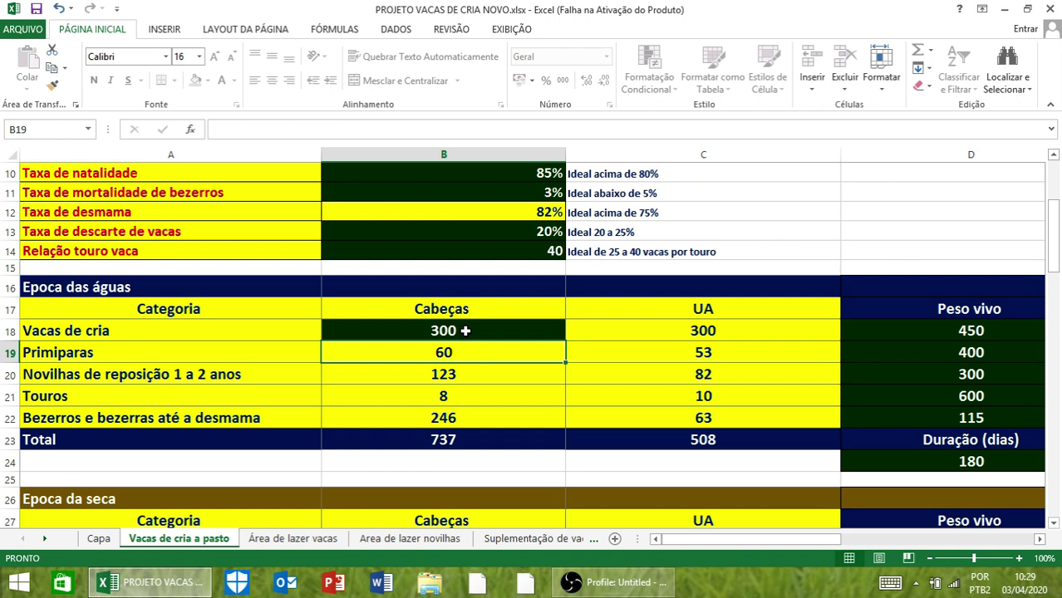
left_click(465, 330)
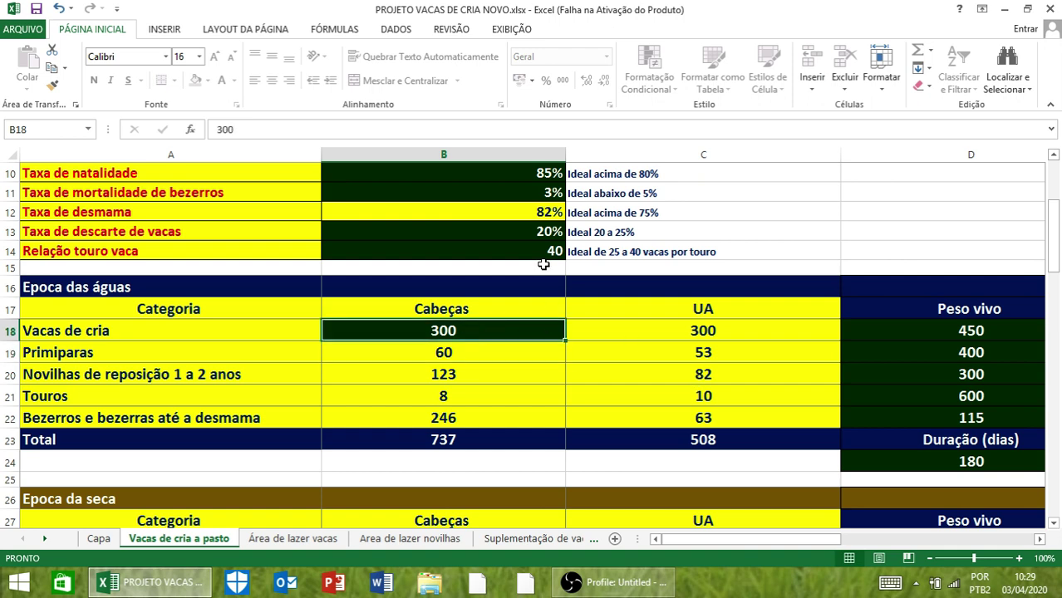
Look over the herd tables and go through the dry- and wet-season supplement sheets to "Creep baixo consumo"
scroll(540, 282, "up", 1)
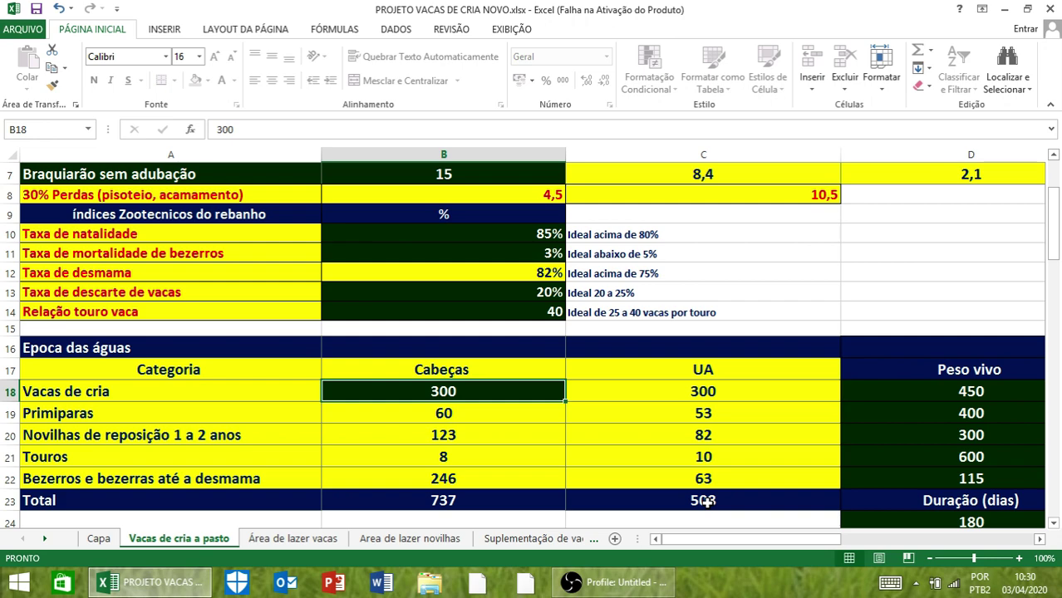
scroll(605, 380, "down", 1)
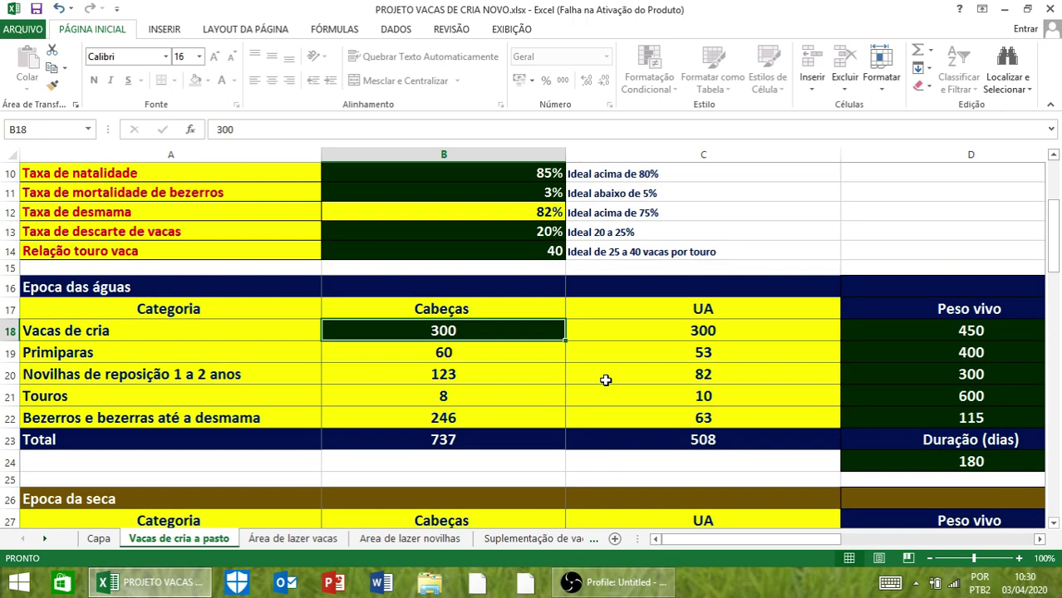
scroll(605, 380, "down", 2)
scroll(605, 380, "up", 5)
left_click(515, 538)
left_click(507, 539)
left_click(551, 540)
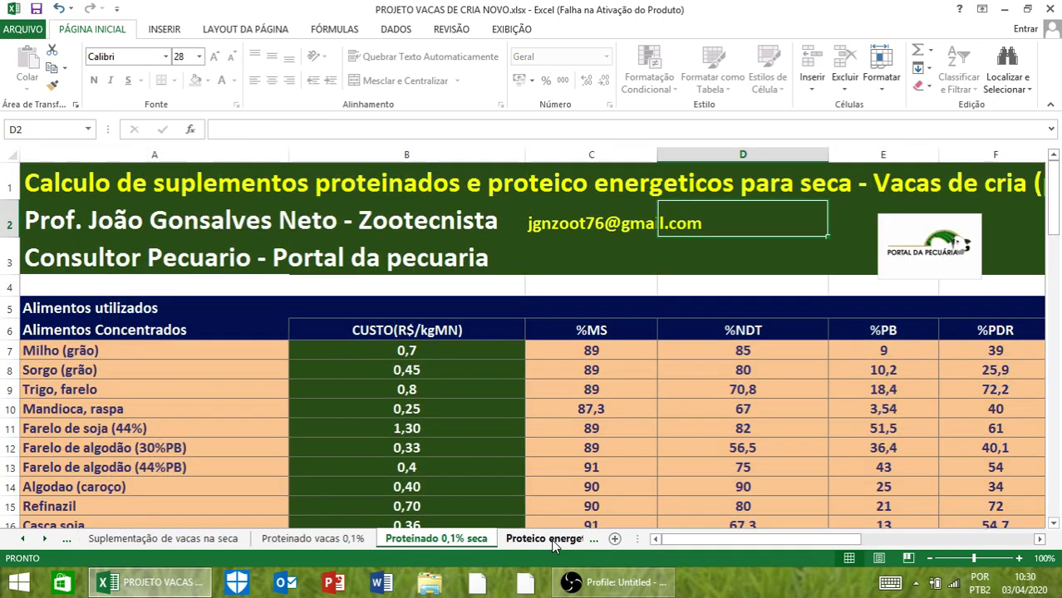
left_click(552, 539)
left_click(551, 539)
left_click(551, 539)
left_click(573, 539)
left_click(573, 539)
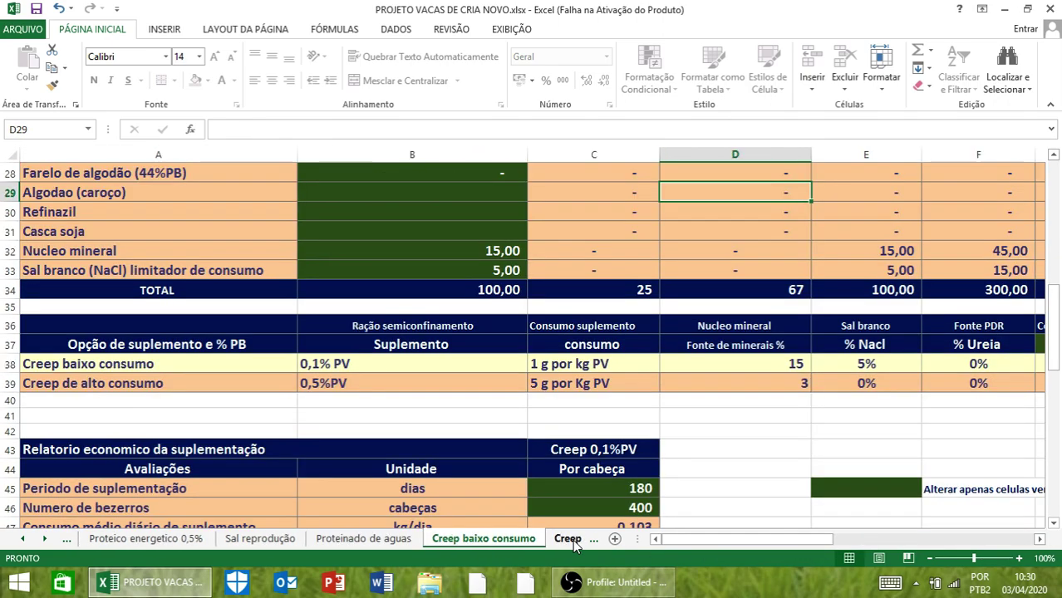
Continue past the high-intake creep, supplementation control and "Controle Zootecnico" sheets to open "Custos"
left_click(569, 539)
left_click(565, 538)
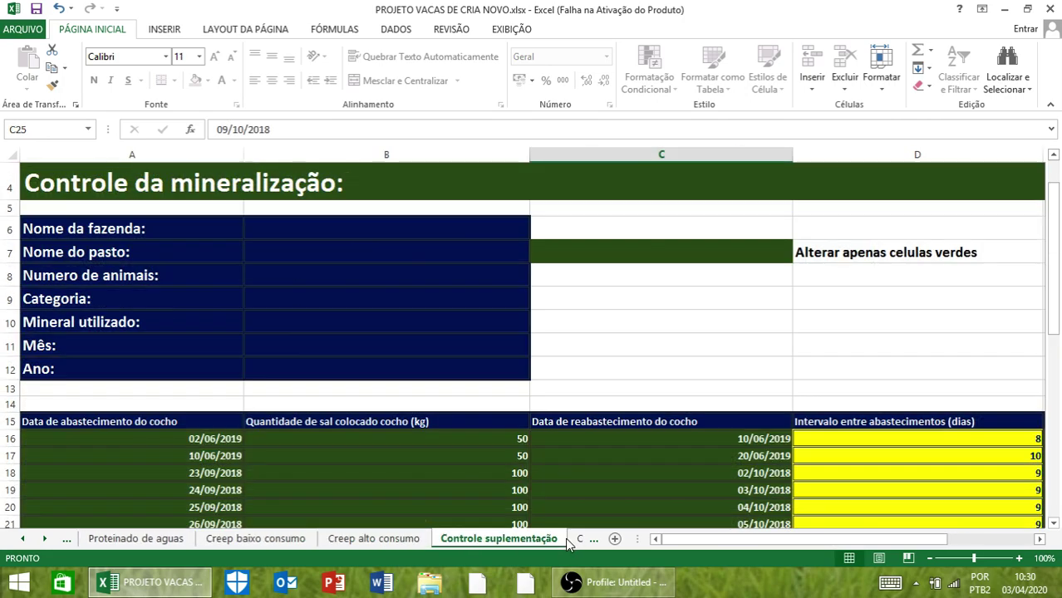
left_click(570, 542)
left_click(462, 540)
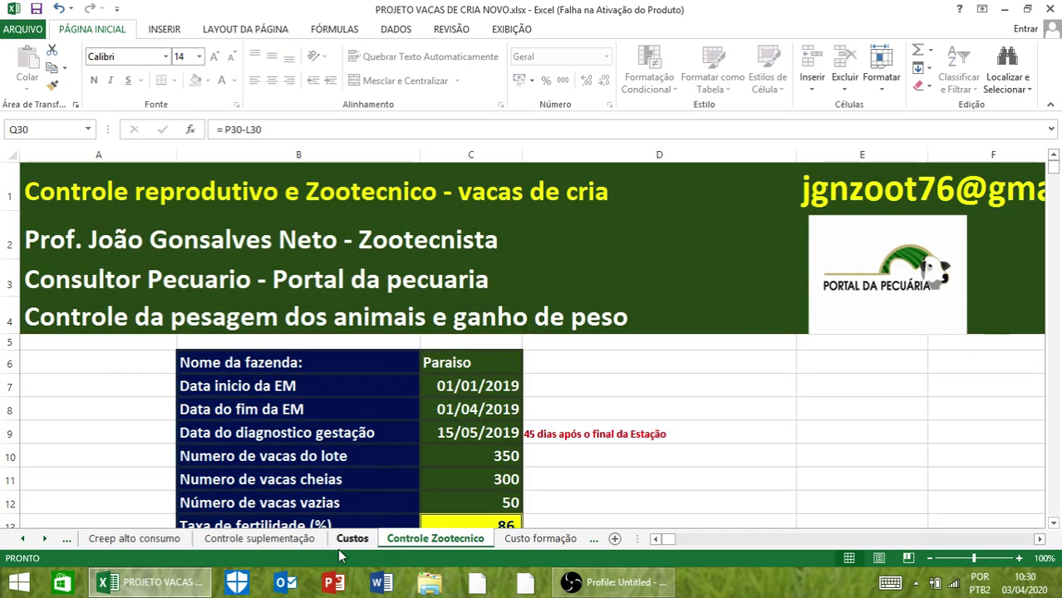
left_click(353, 540)
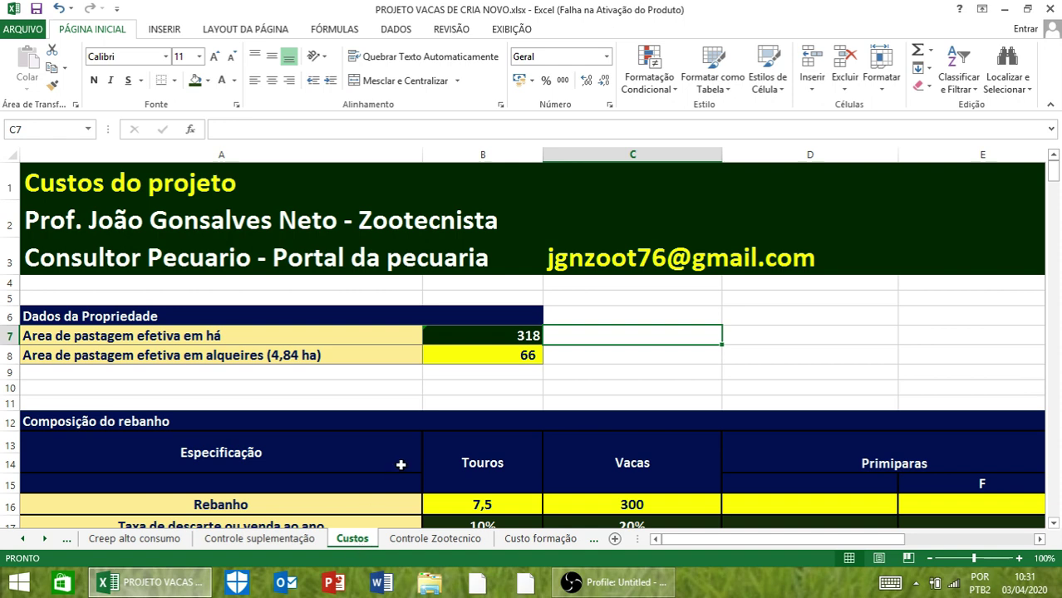
Review the "Composição do rebanho" table across all categories and format the "Touros" herd count in B16 without decimals
scroll(410, 457, "down", 1)
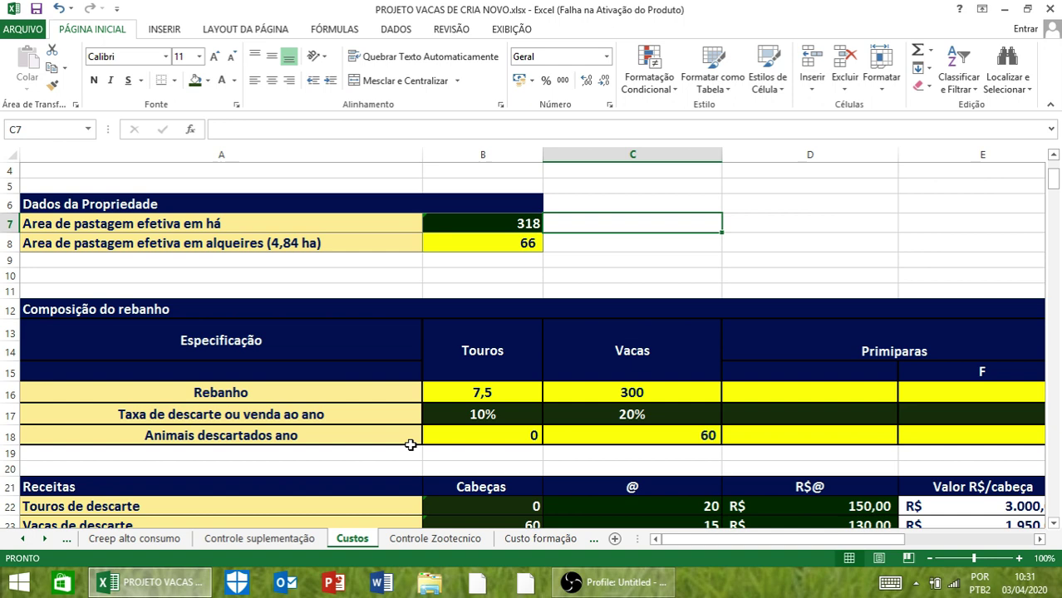
left_click(1038, 540)
left_click(1039, 539)
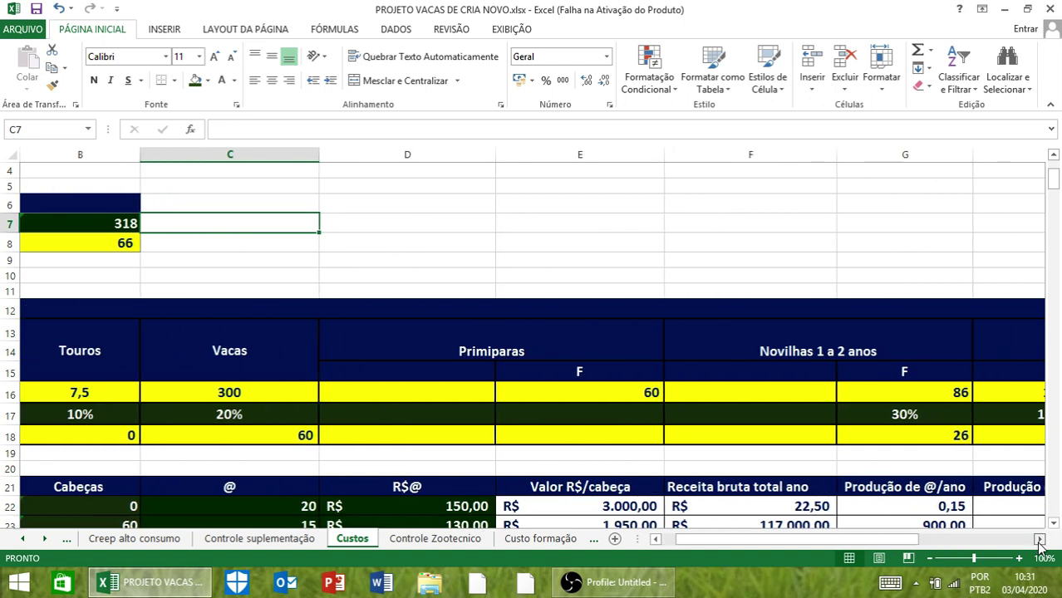
left_click(1039, 539)
left_click(1038, 539)
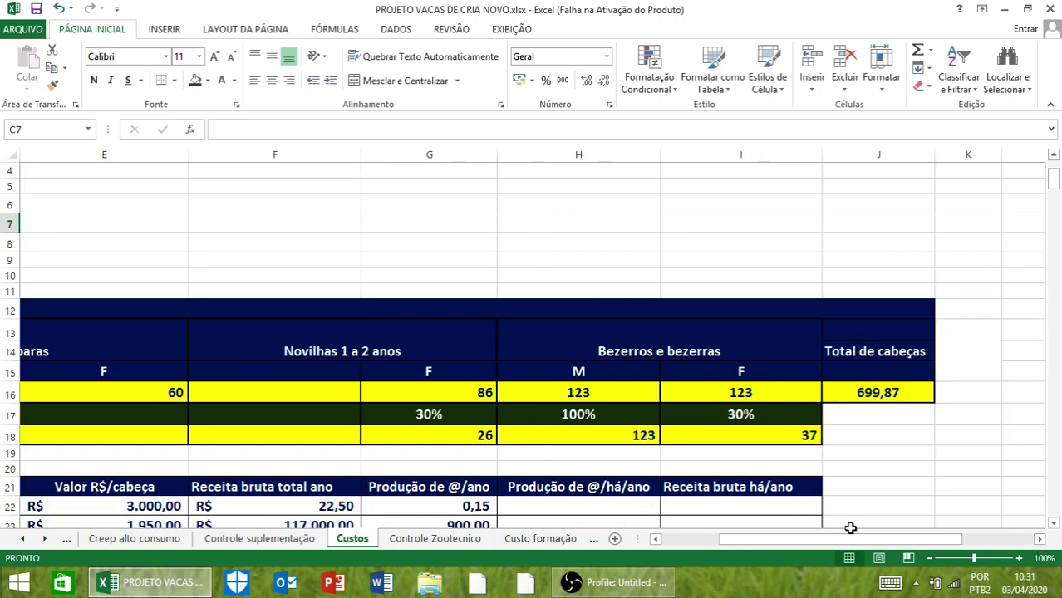
left_click(681, 539)
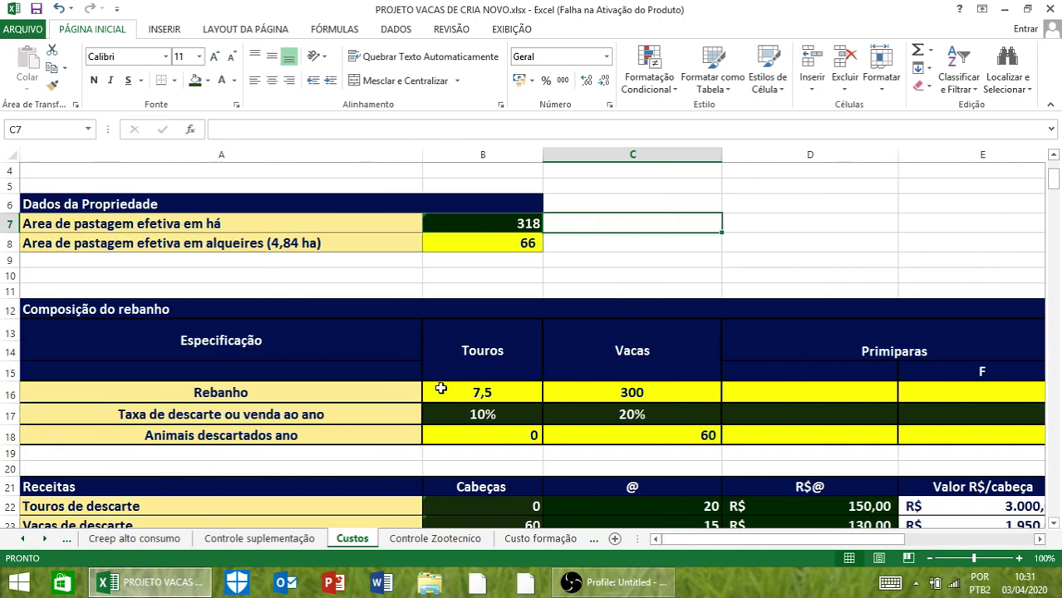
left_click(483, 391)
left_click(604, 84)
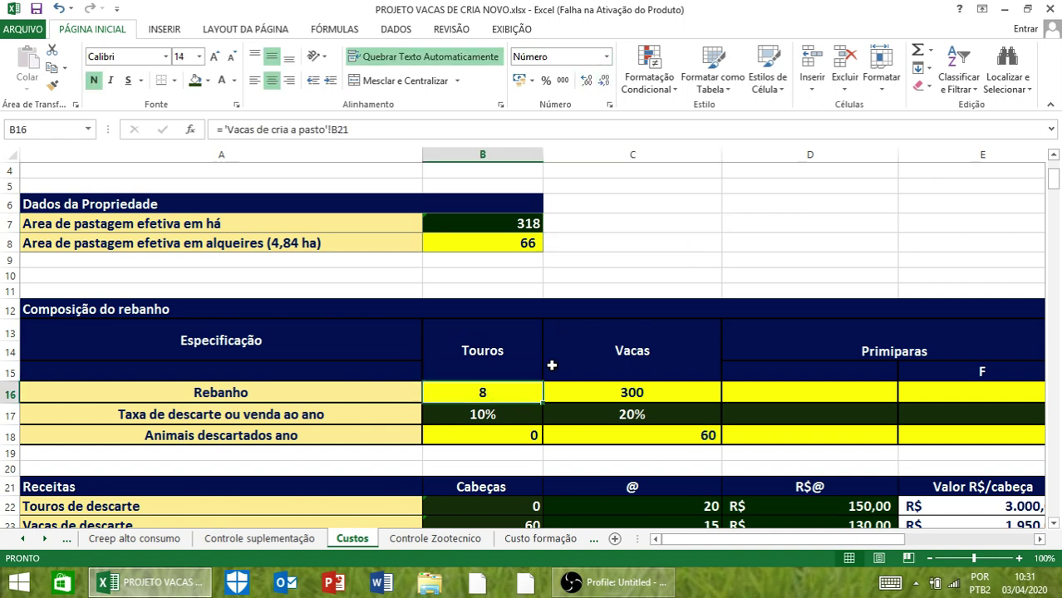
Show the sheet protection tools on the "Custos" sheet and switch to the "Controle suplementação" sheet
left_click(445, 31)
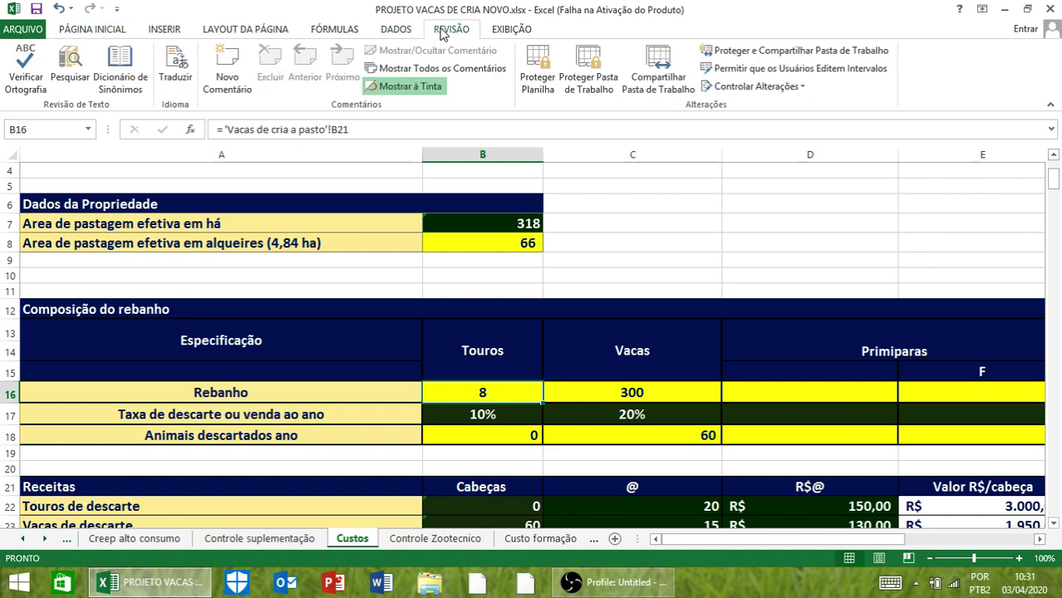
left_click(683, 221)
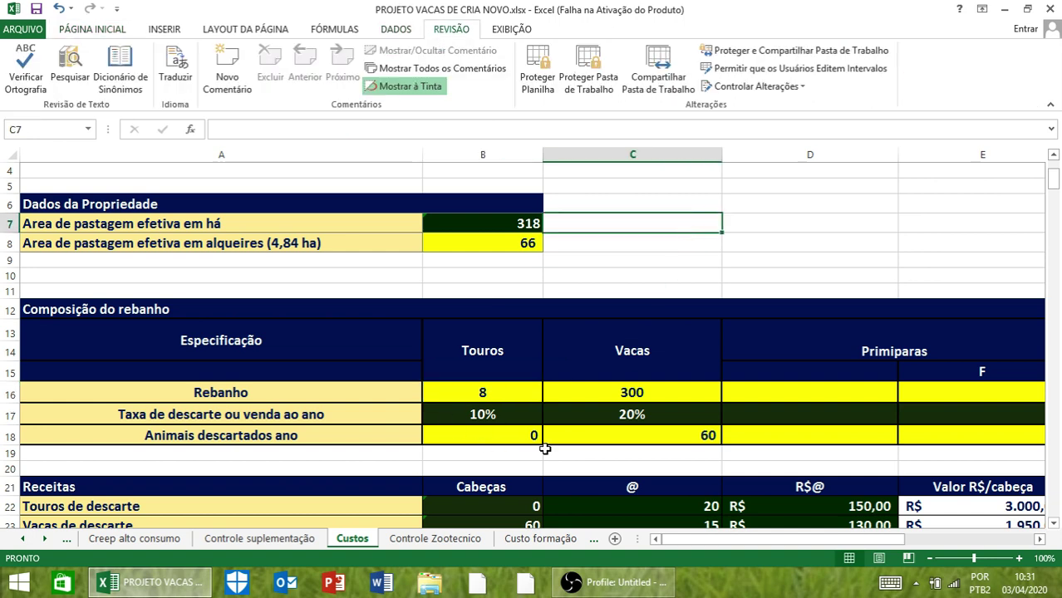
left_click(623, 393)
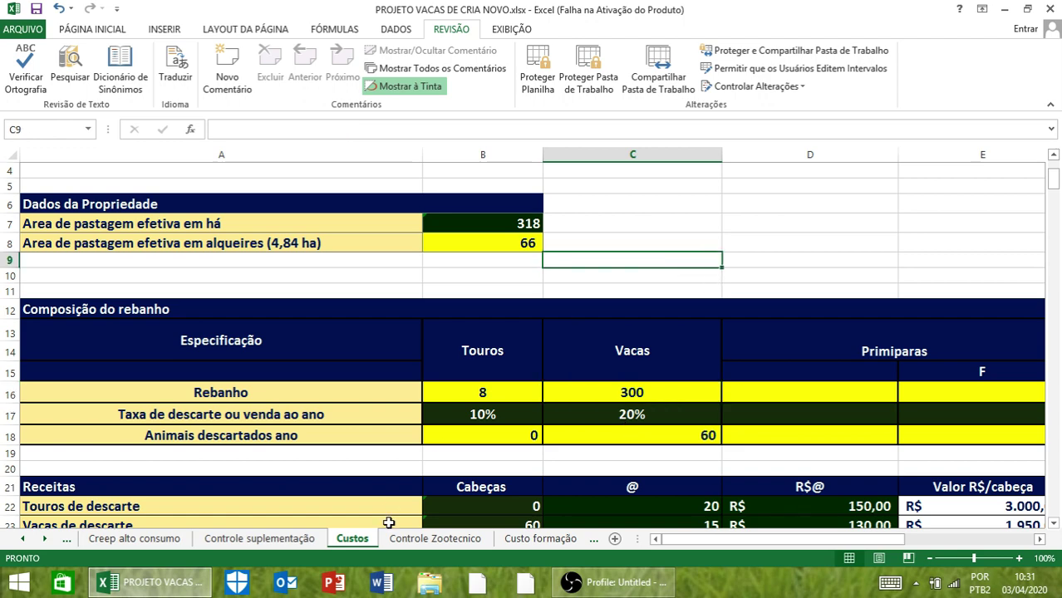
left_click(274, 539)
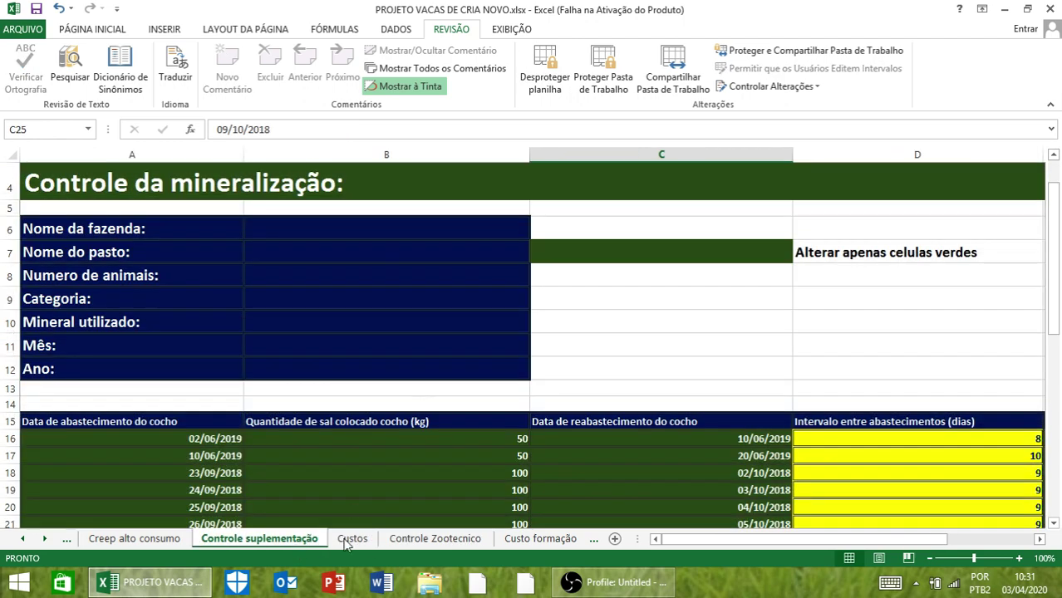
Go back to the high-intake creep sheet and look through the supplement formulation sheets up to "Sal reprodução"
left_click(172, 542)
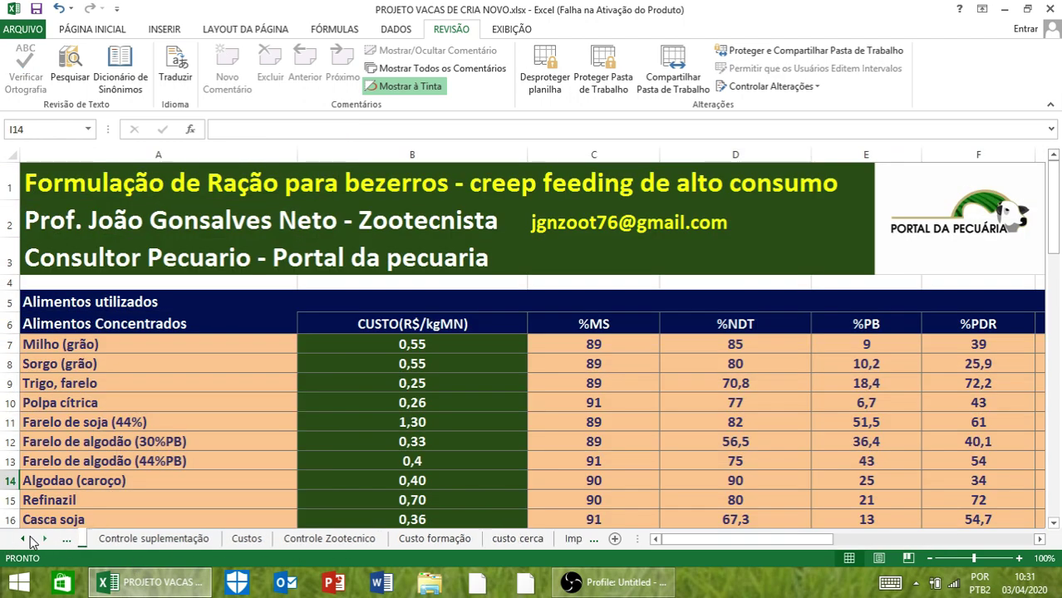
left_click(22, 539)
left_click(22, 539)
left_click(21, 539)
left_click(137, 539)
left_click(268, 540)
left_click(431, 539)
left_click(558, 540)
left_click(558, 540)
left_click(558, 539)
left_click(559, 540)
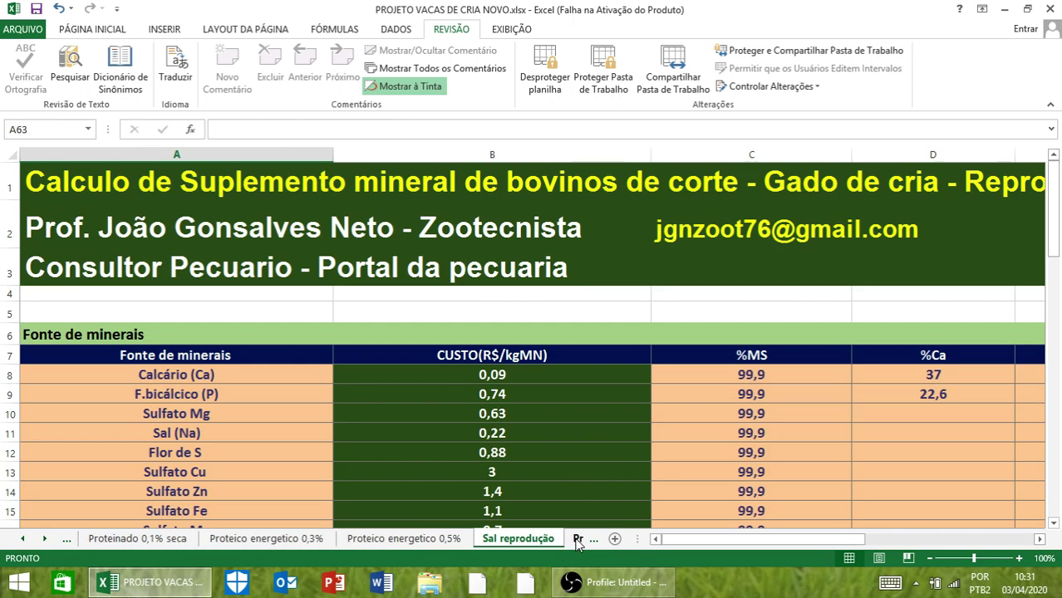
Move on past the "Proteinado de aguas", creep and supplementation control sheets to return to "Custos"
left_click(568, 544)
left_click(571, 545)
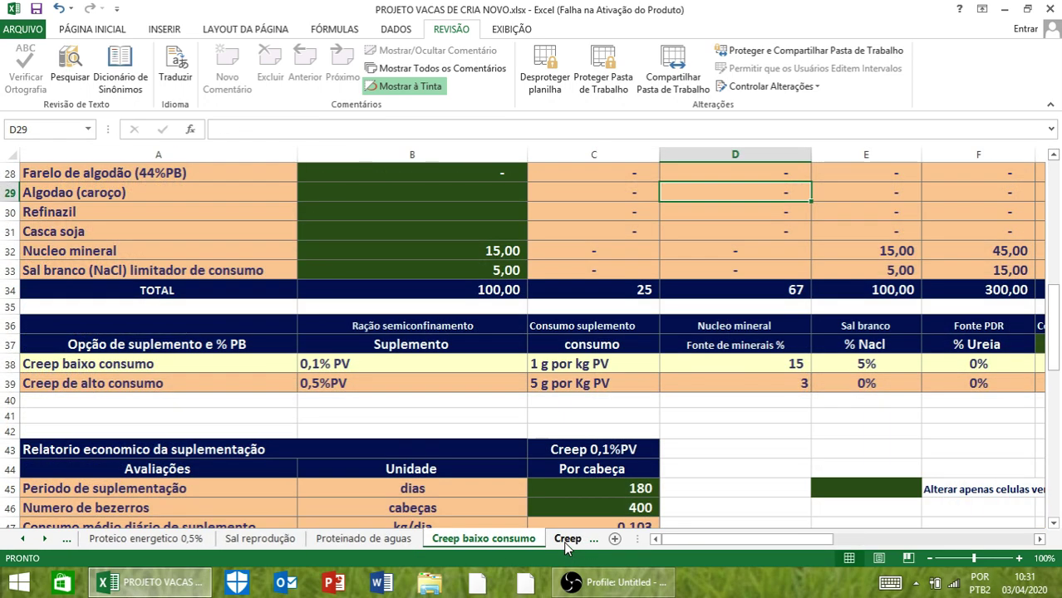
left_click(572, 541)
left_click(579, 541)
left_click(580, 541)
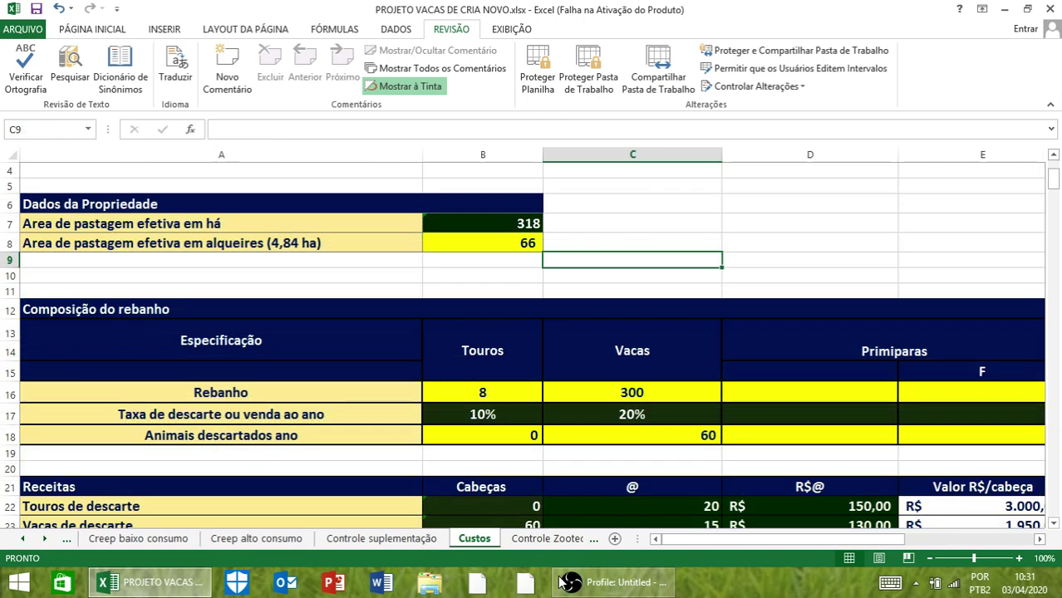
Review the herd counts and annual culling or sale rates for every category in the "Composição do rebanho" table
left_click(1039, 538)
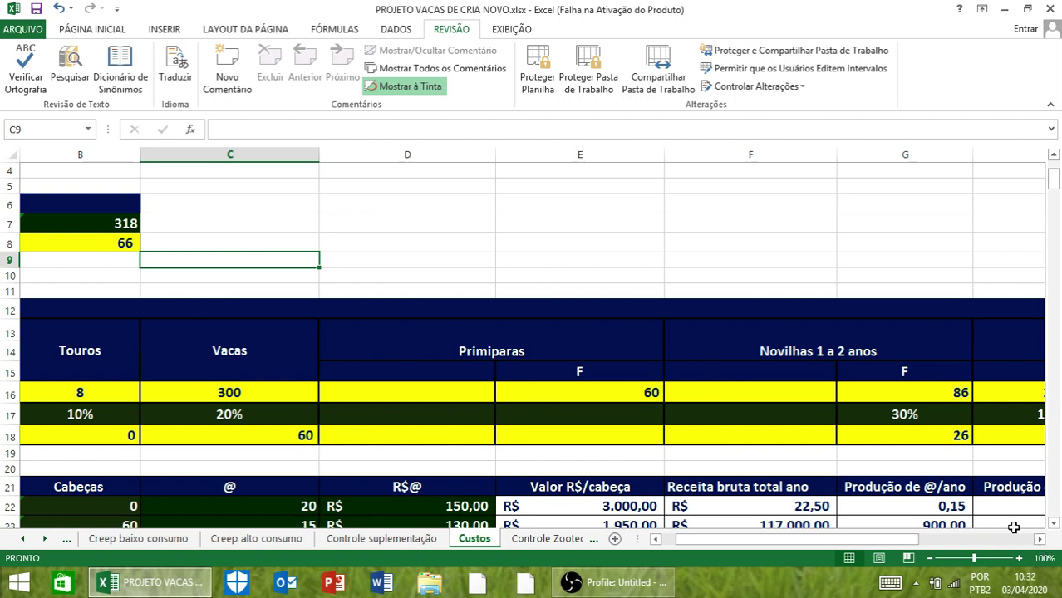
left_click(1039, 538)
left_click(1039, 538)
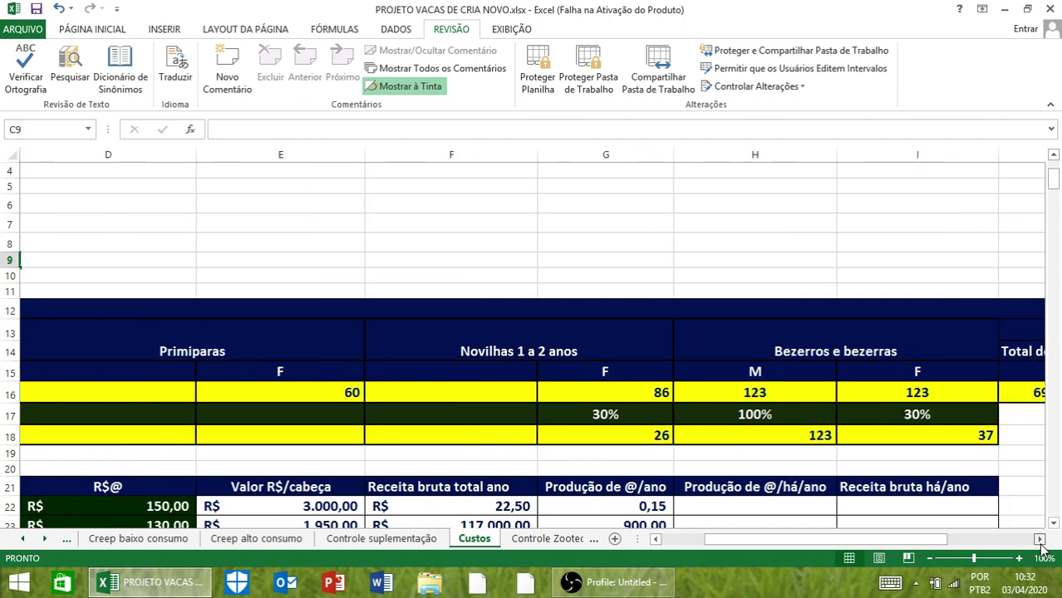
left_click(1039, 538)
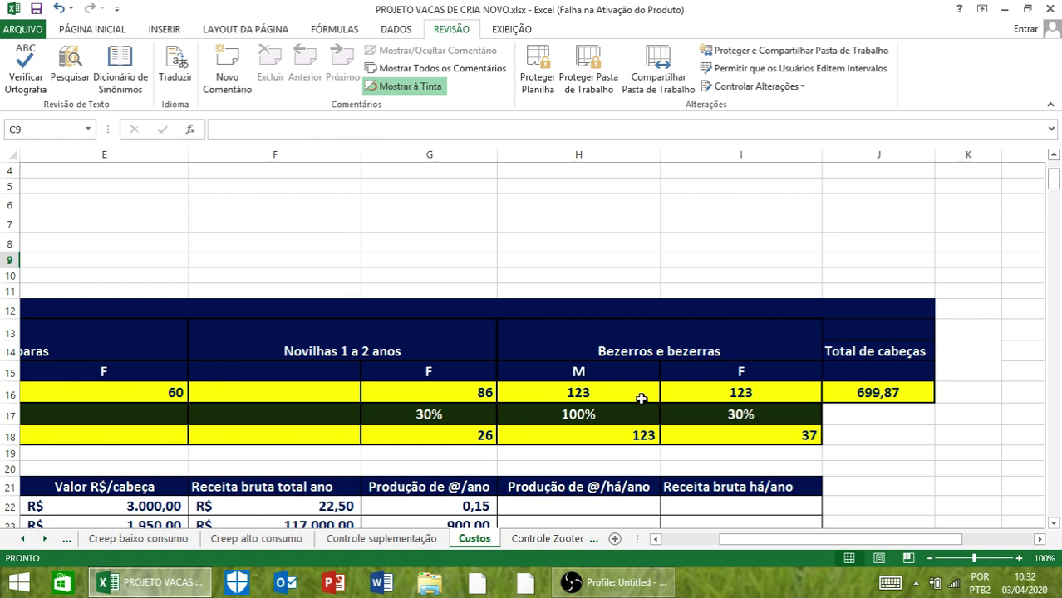
left_click(656, 540)
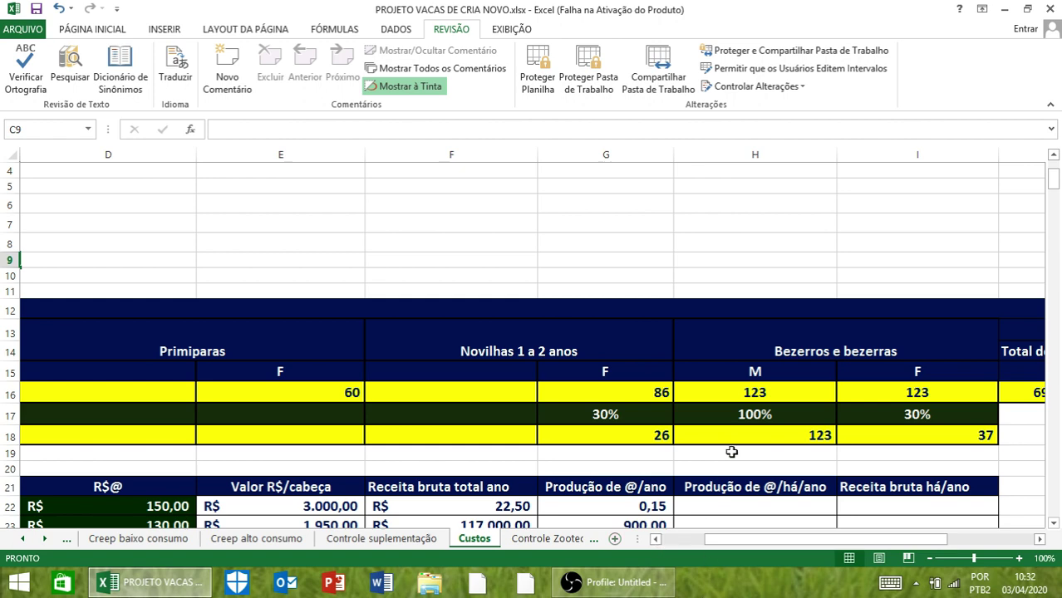
left_click(758, 413)
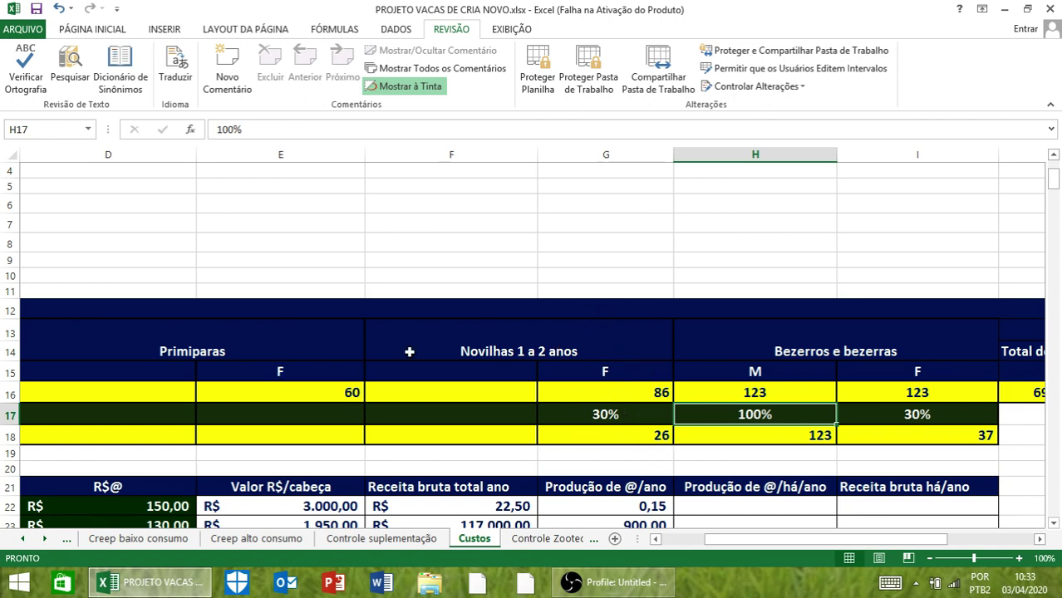
left_click(663, 540)
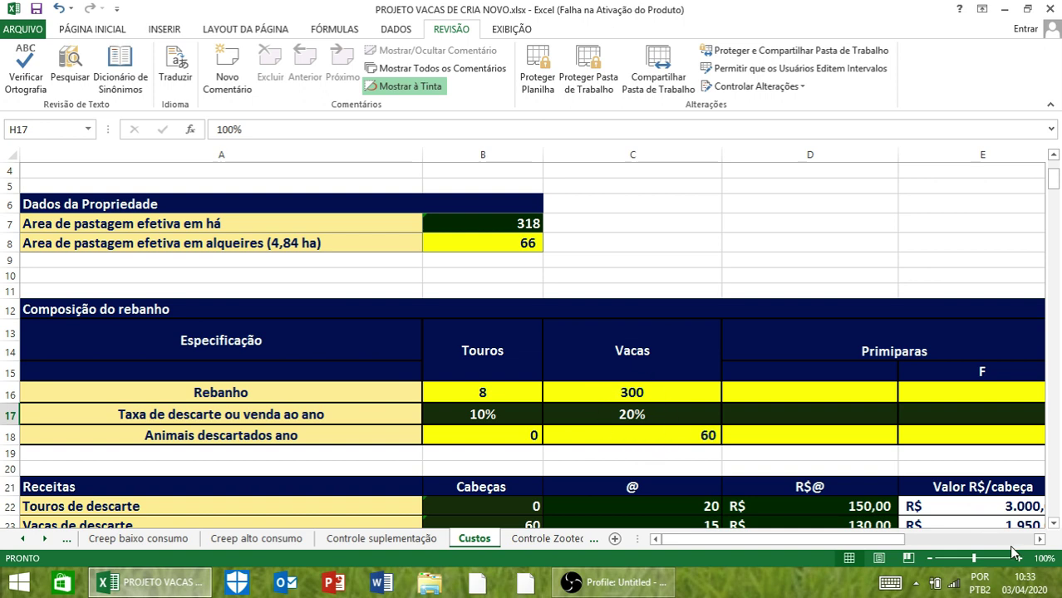
left_click(1037, 542)
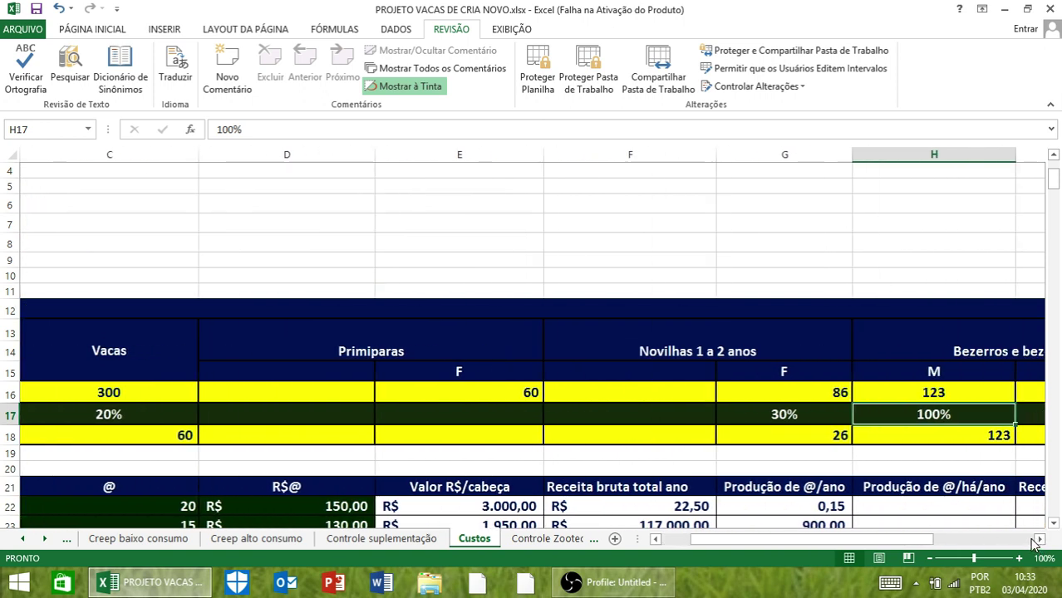
left_click_drag(922, 540, 724, 542)
left_click(671, 539)
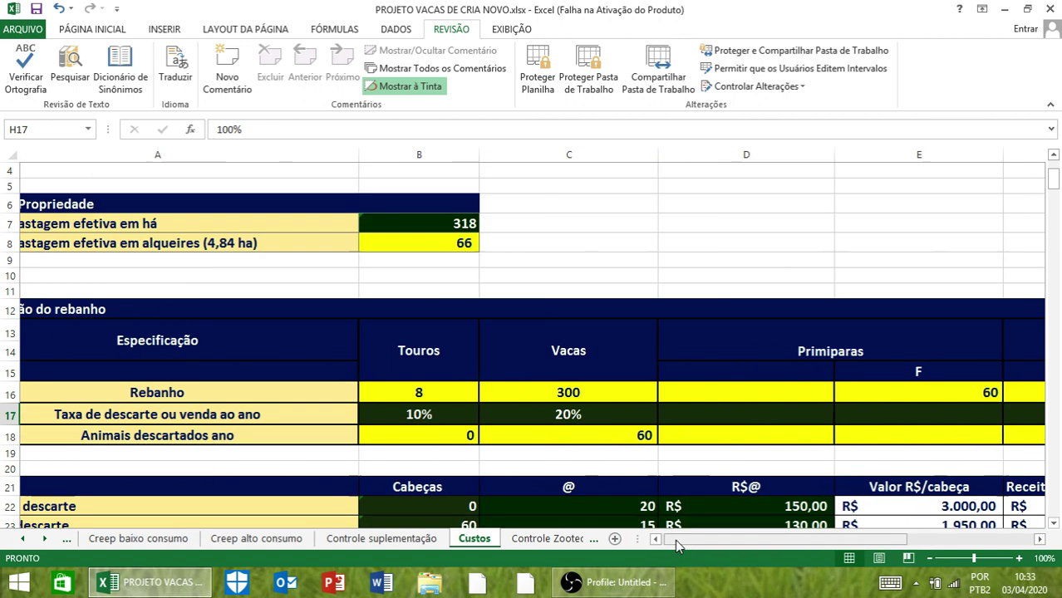
Format the "Cabeças" cells B22:B26 of the "Receitas" table with a yellow fill and dark blue text
scroll(526, 377, "down", 3)
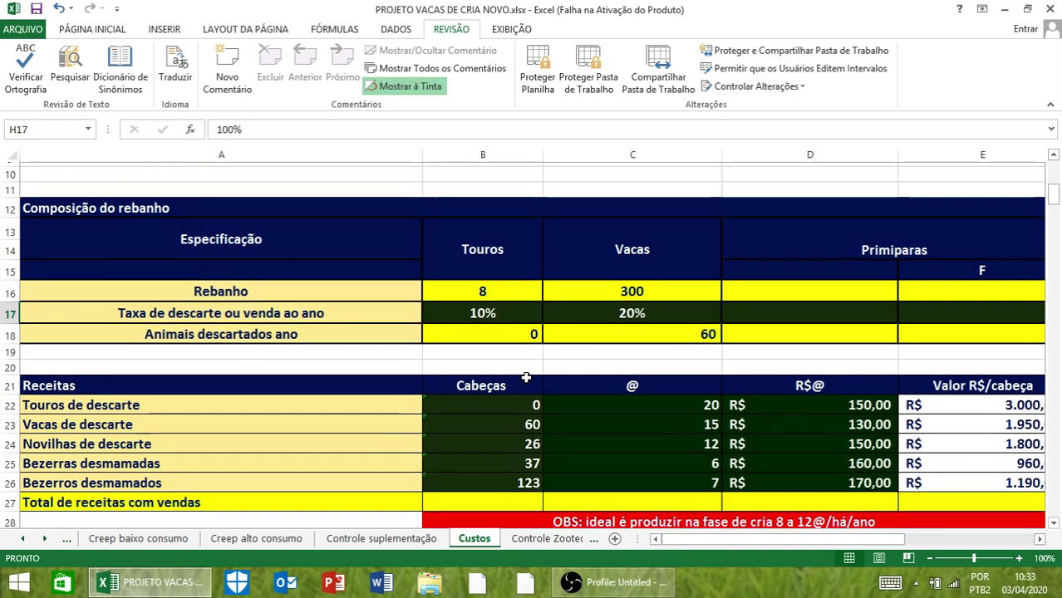
scroll(526, 378, "down", 1)
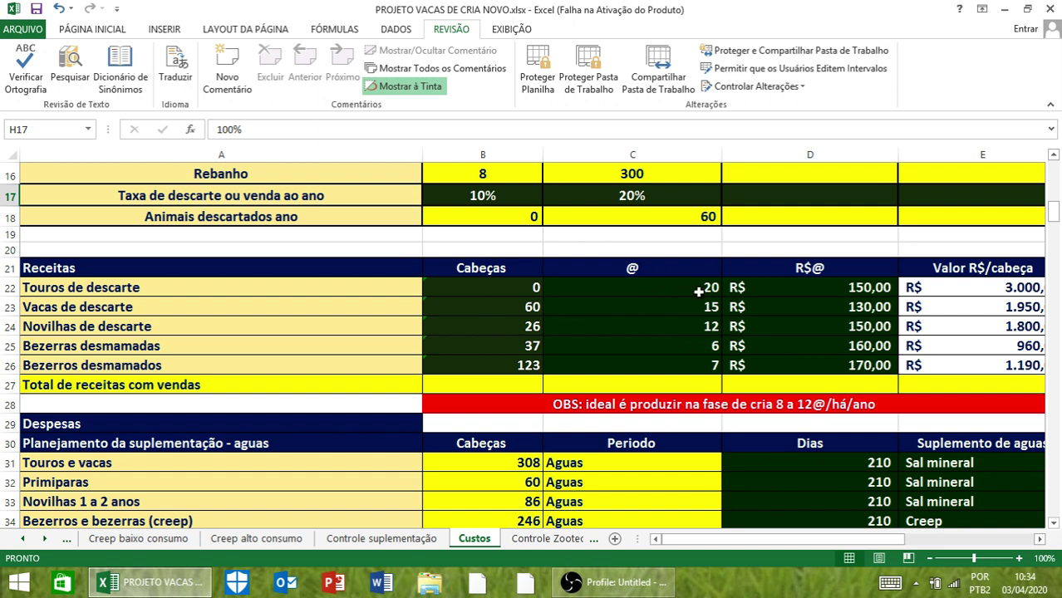
left_click_drag(517, 287, 519, 366)
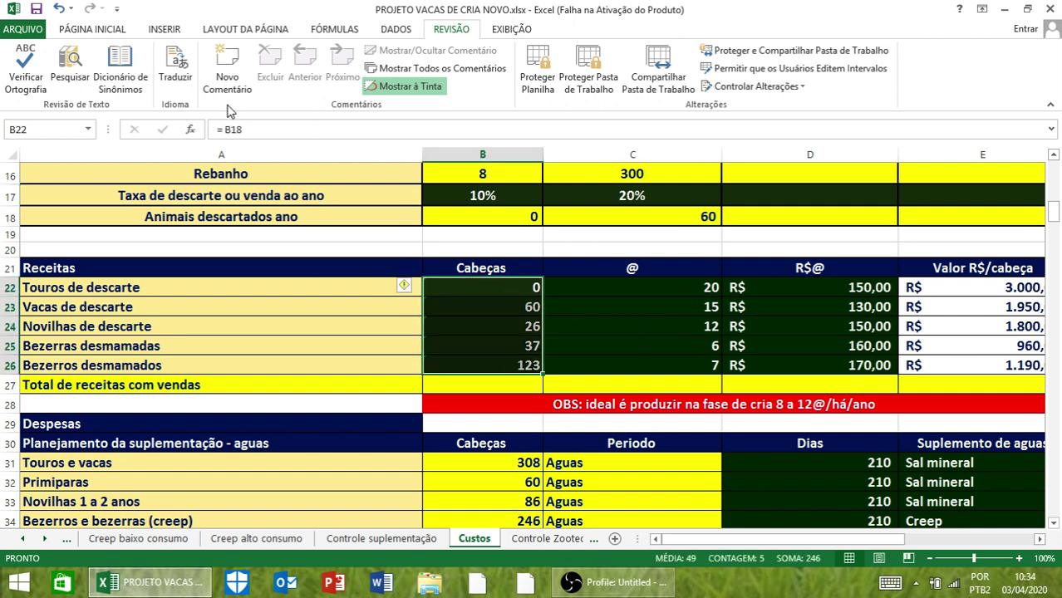
left_click(105, 29)
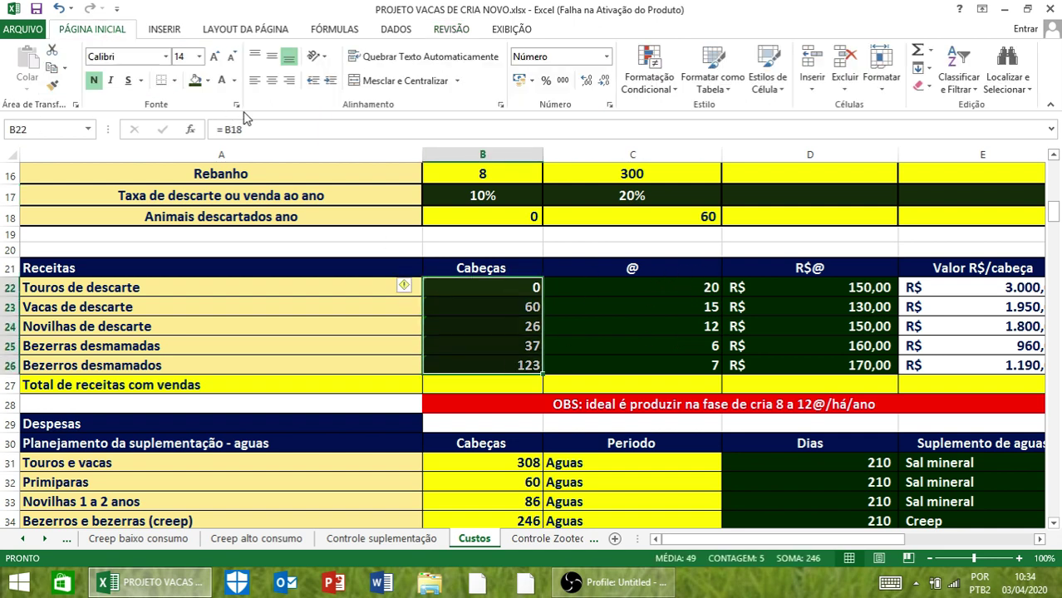
left_click(208, 80)
left_click(233, 202)
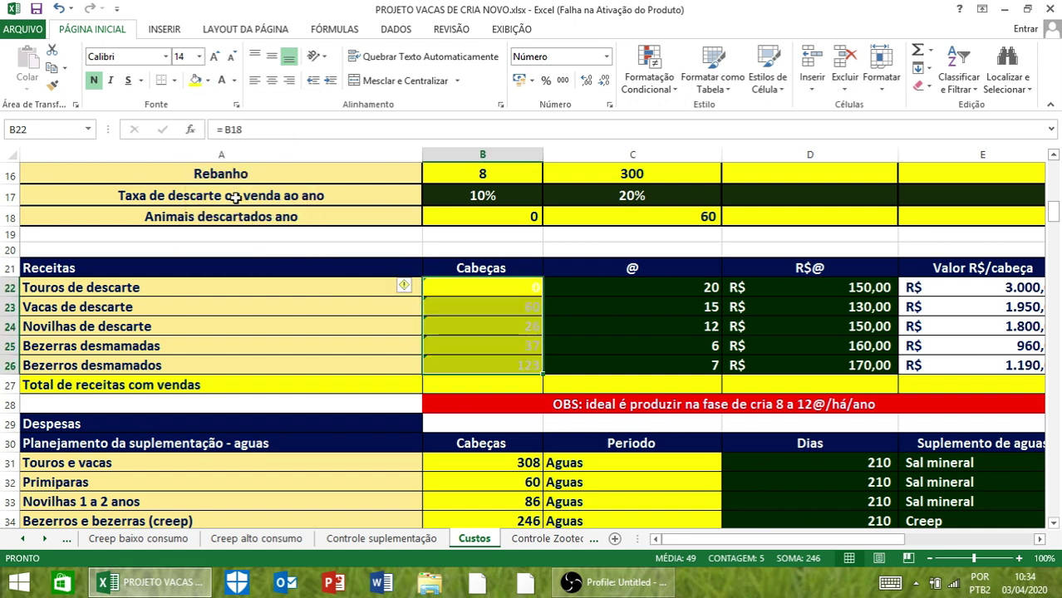
left_click(234, 80)
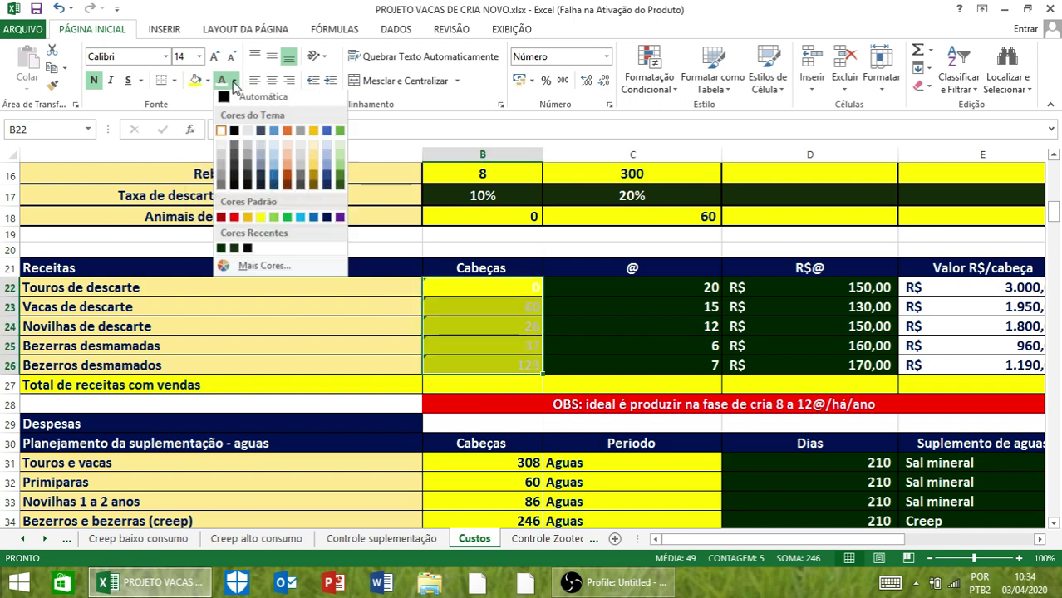
left_click(326, 217)
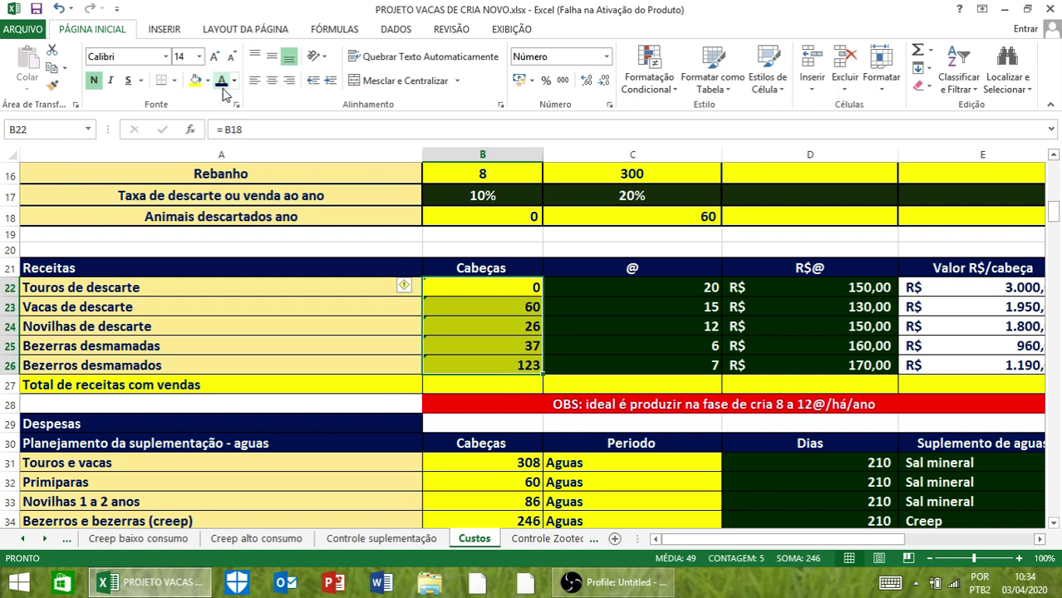
left_click(623, 325)
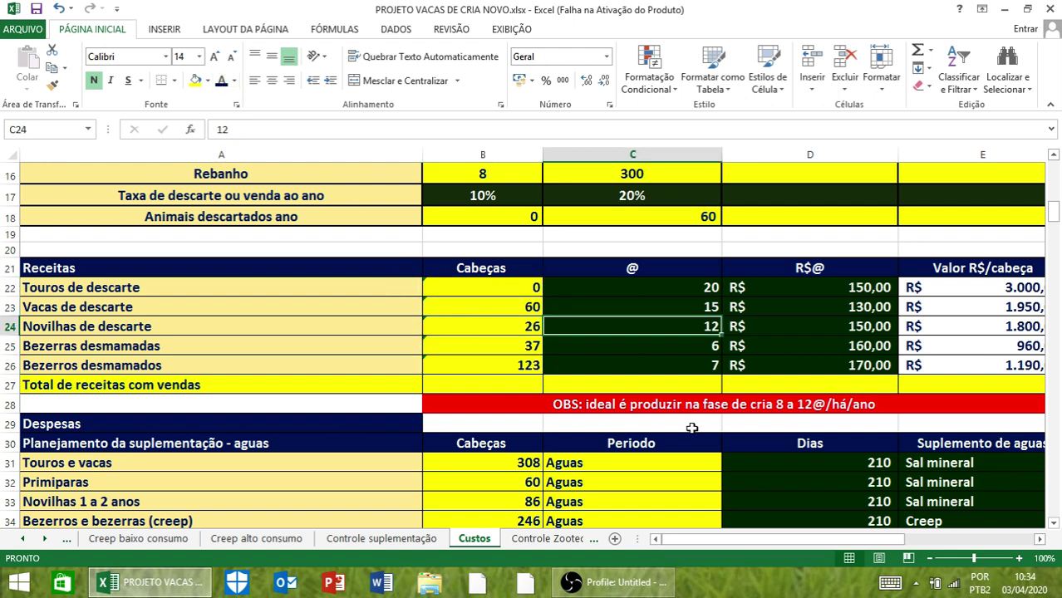
Go through the @ weights per head for the bulls, weaned calves, heifers and cows in the "Receitas" table
left_click(662, 285)
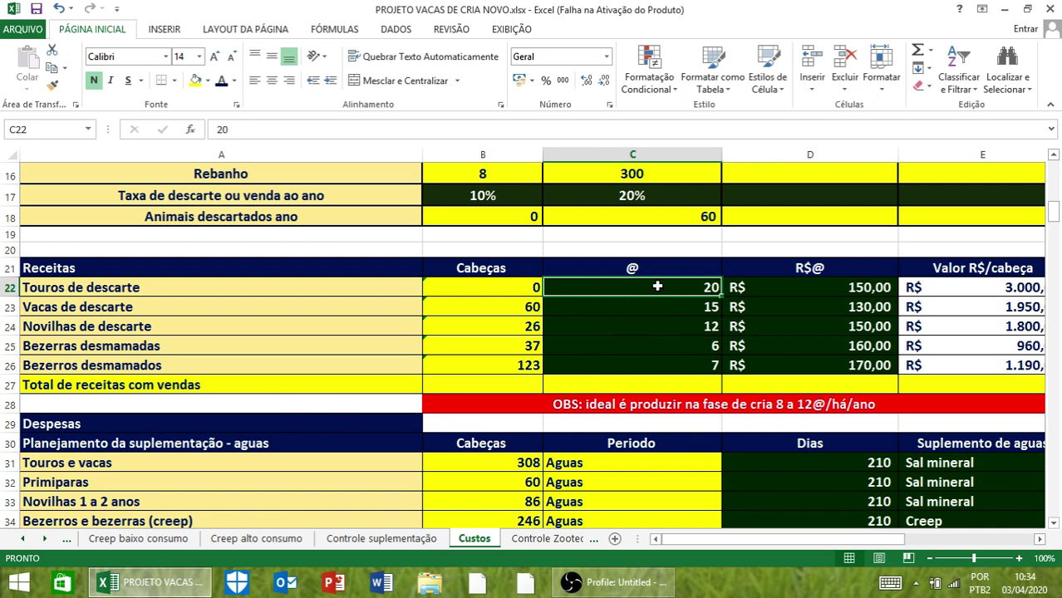
left_click(686, 363)
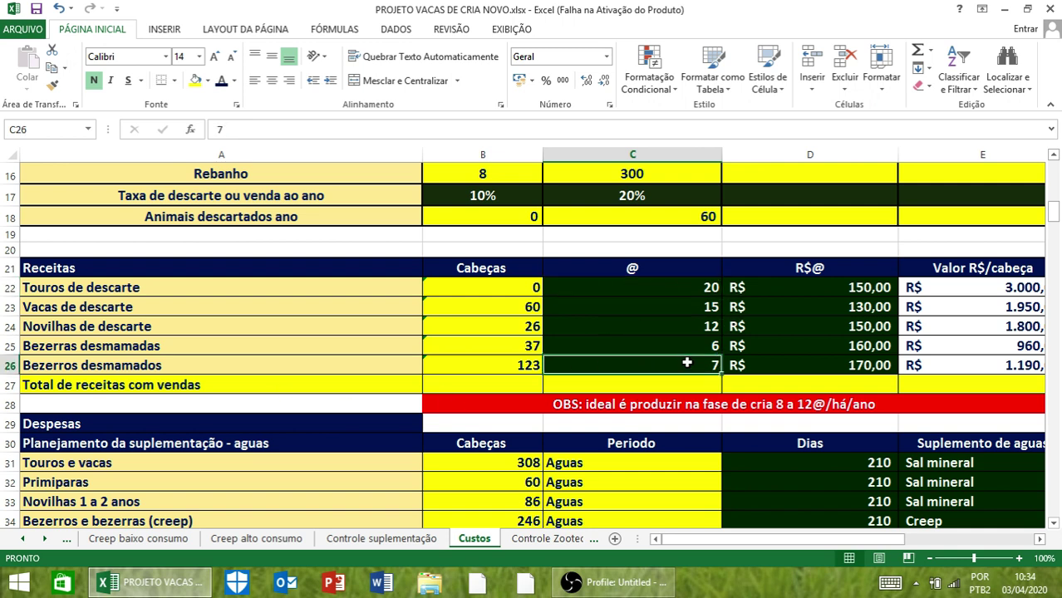
left_click(689, 343)
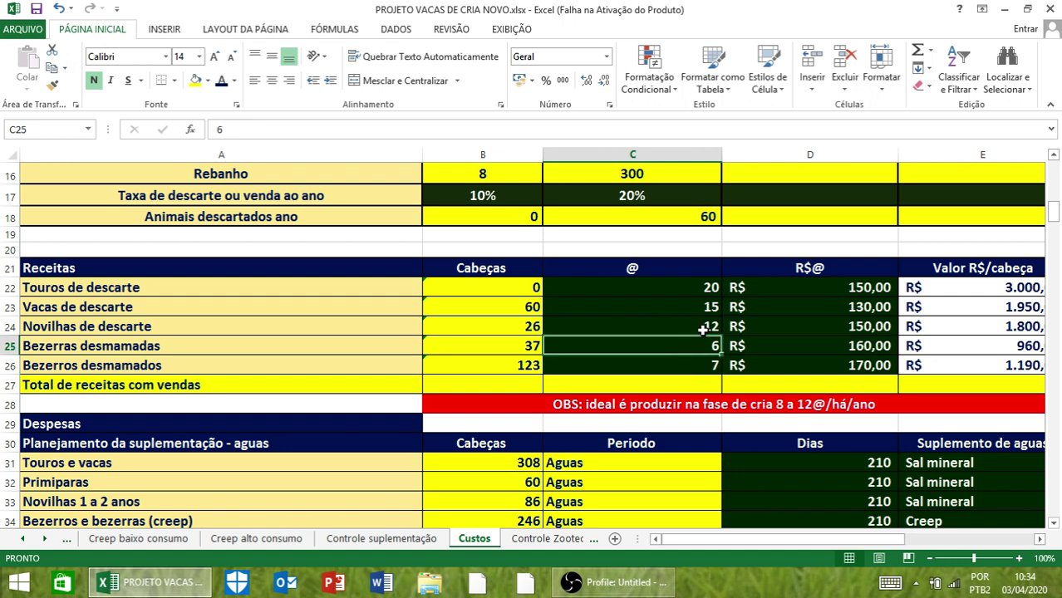
left_click(699, 325)
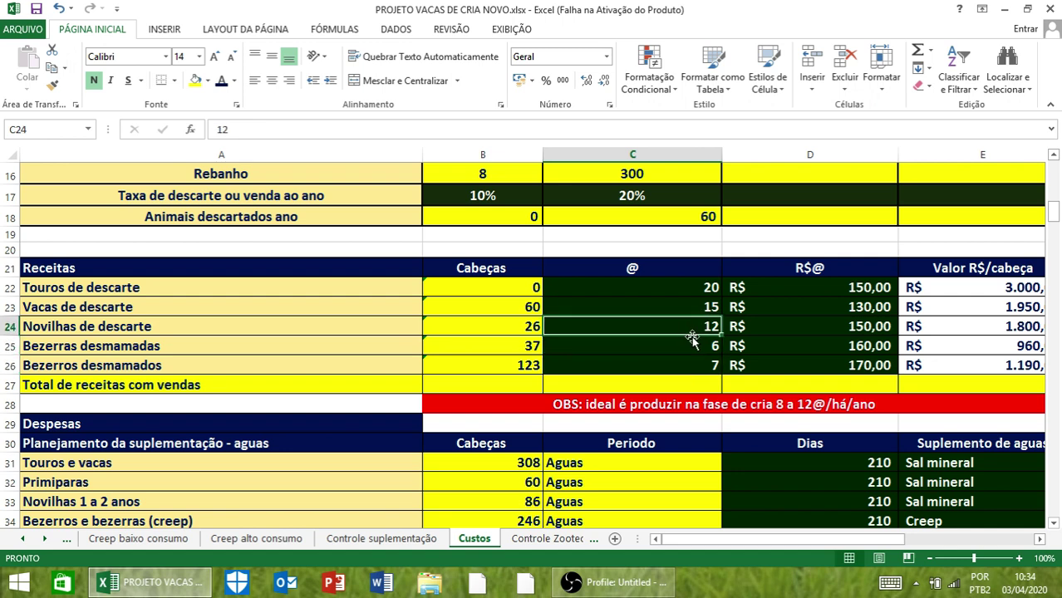
left_click(699, 307)
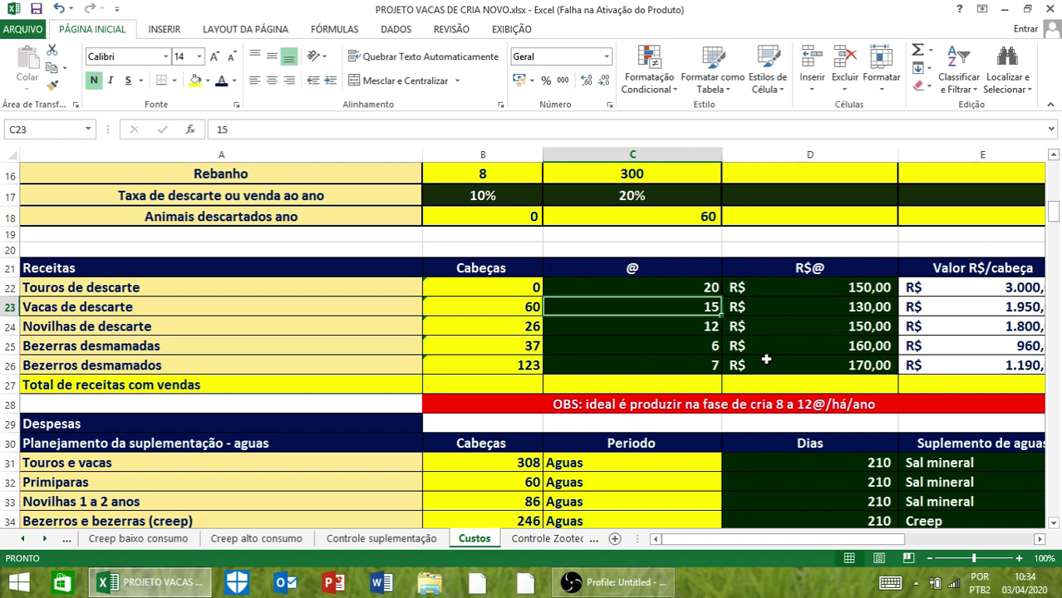
Set the R$@ price to 180 for both "Vacas de descarte" and "Novilhas de descarte"
left_click(1038, 538)
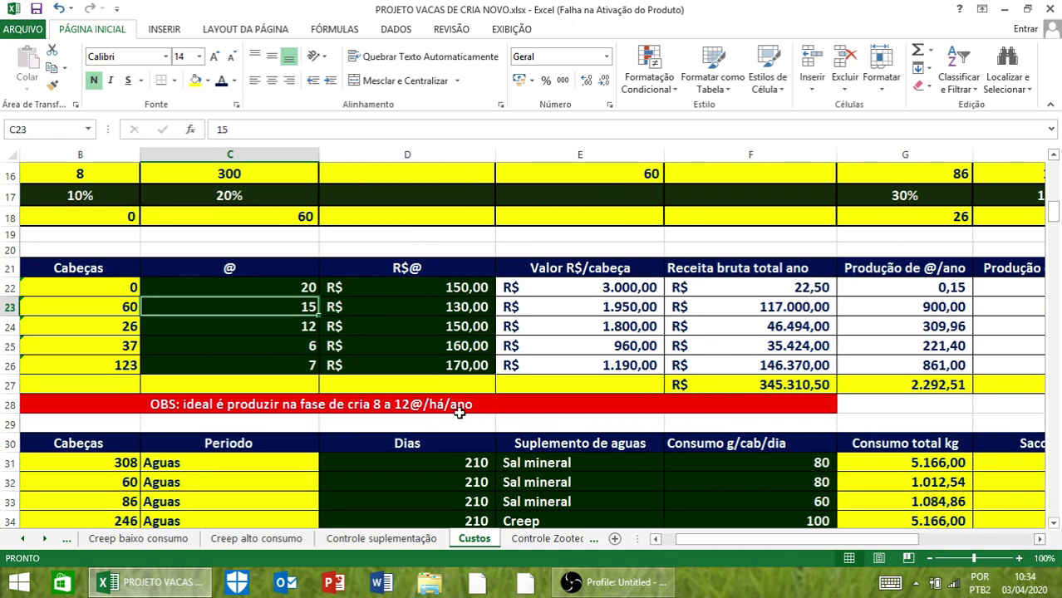
left_click(464, 306)
type("180")
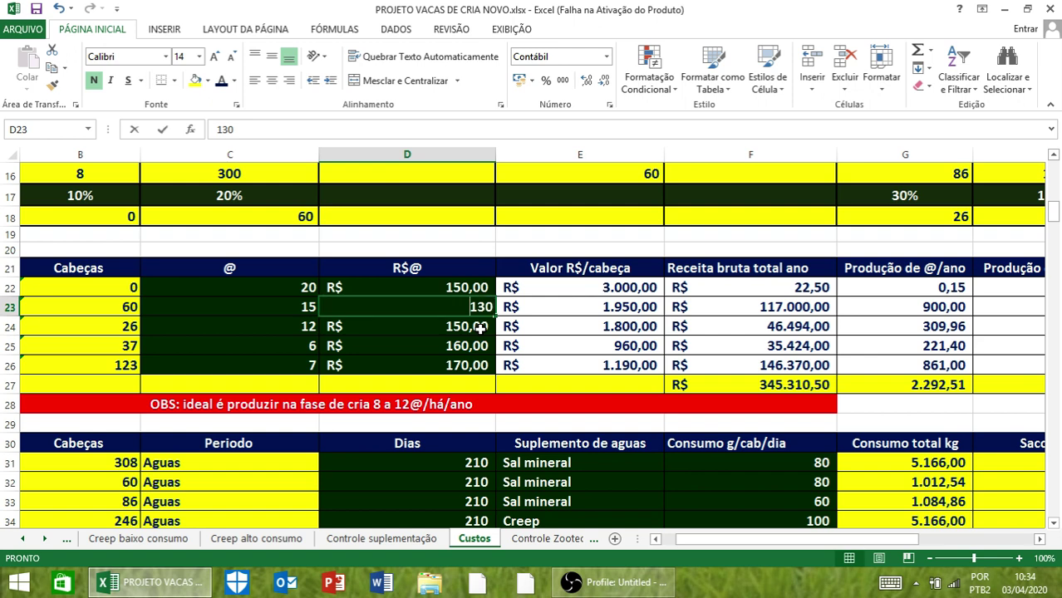
key("Return")
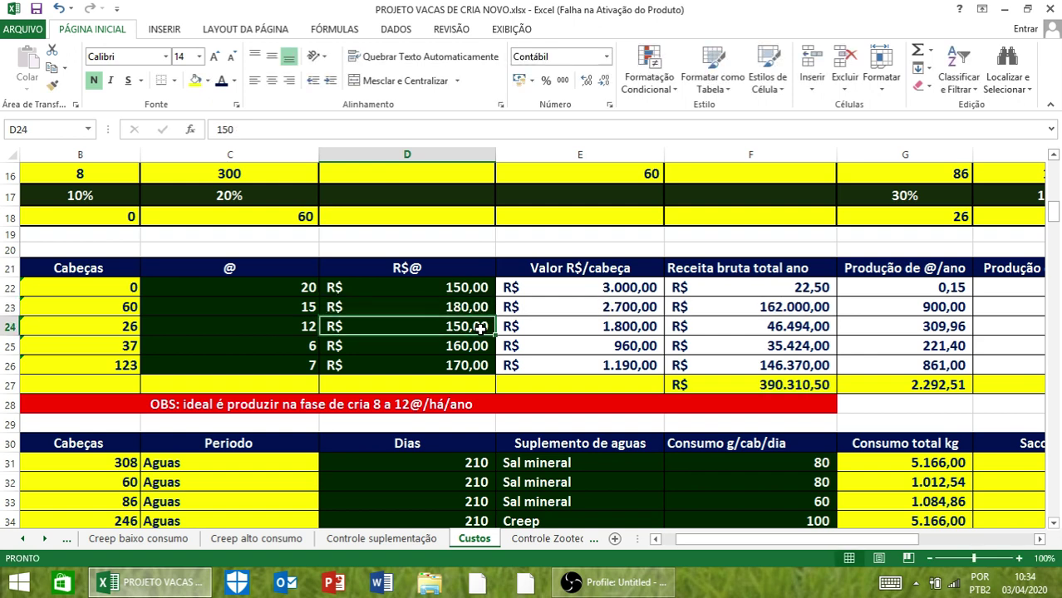
type("180")
key("Return")
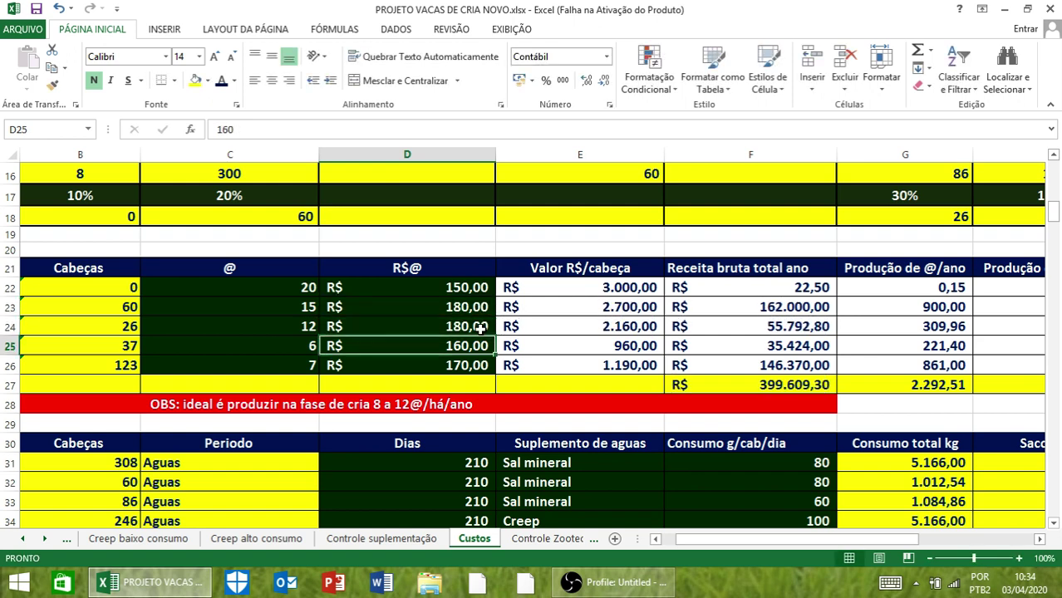
Set the R$@ price to 230 for "Bezerros desmamados" and 210 for "Bezerras desmamadas"
key("Return")
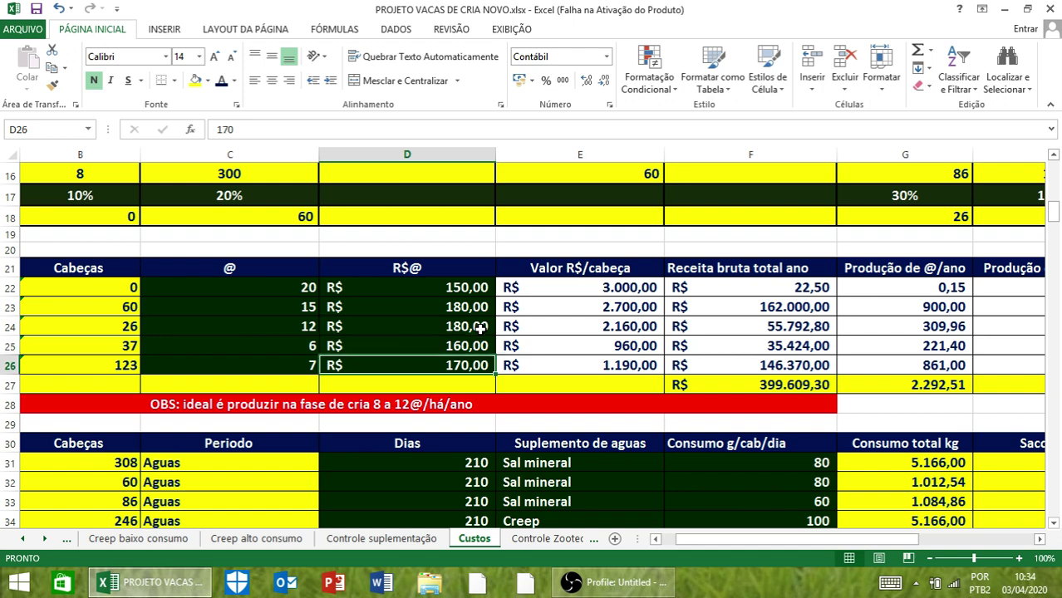
type("230")
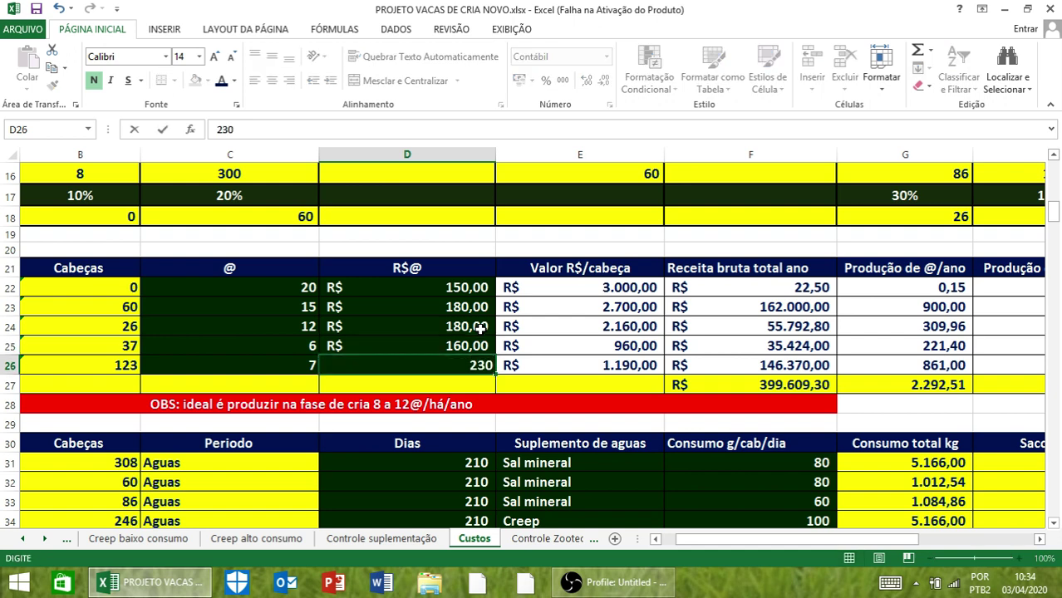
key("Up")
type("210")
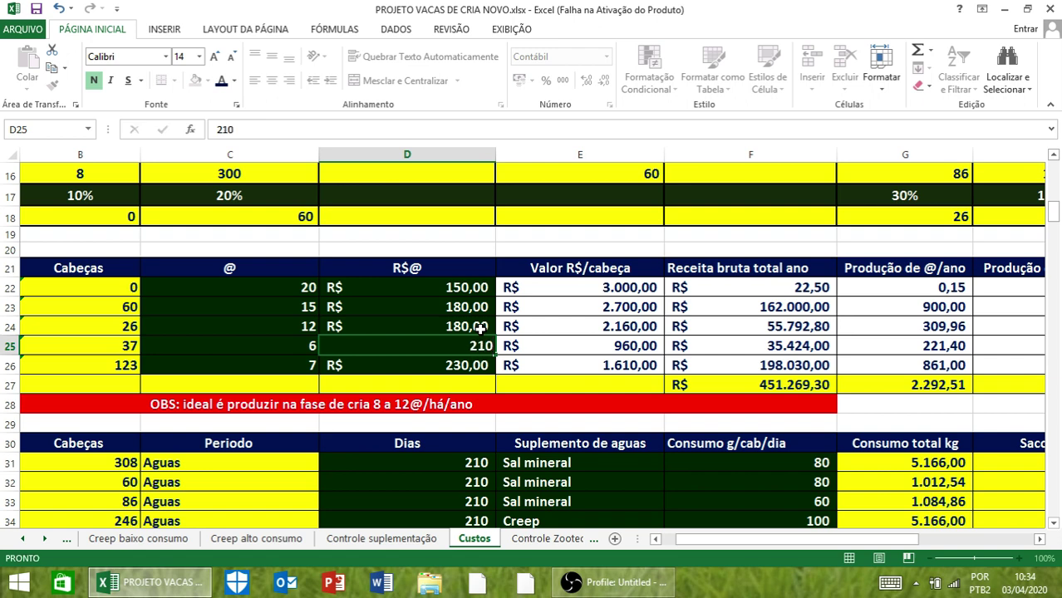
key("Return")
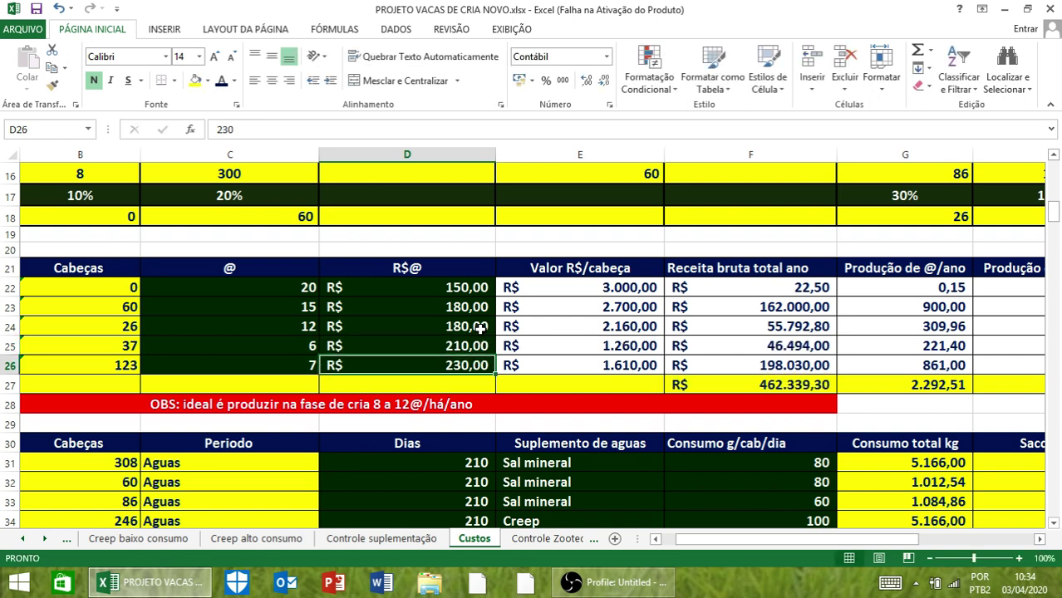
Change the R$@ price for "Vacas de descarte" in D23 to 190
left_click(459, 306)
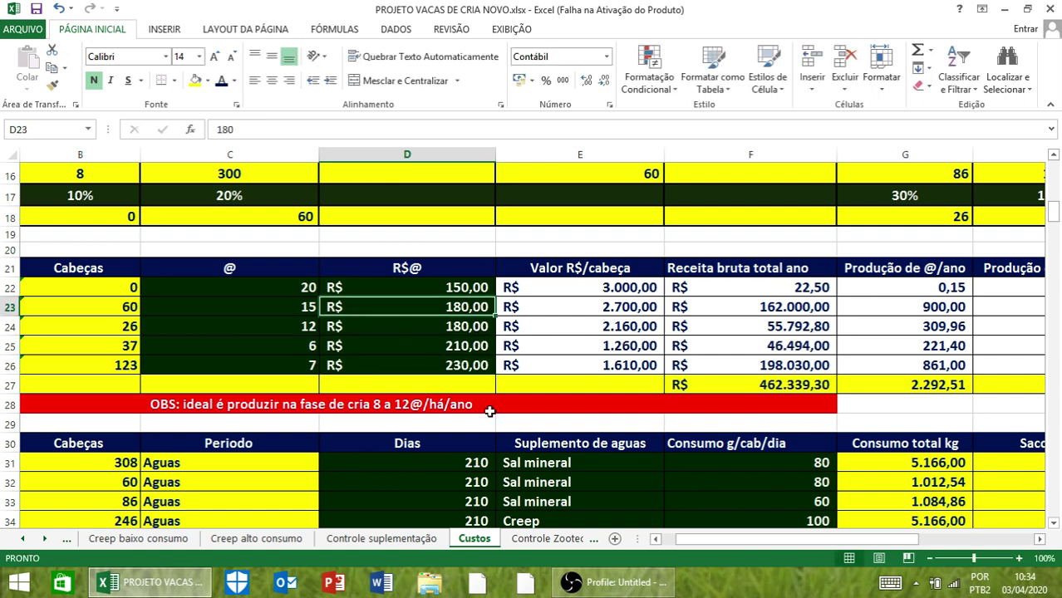
type("190")
key("Return")
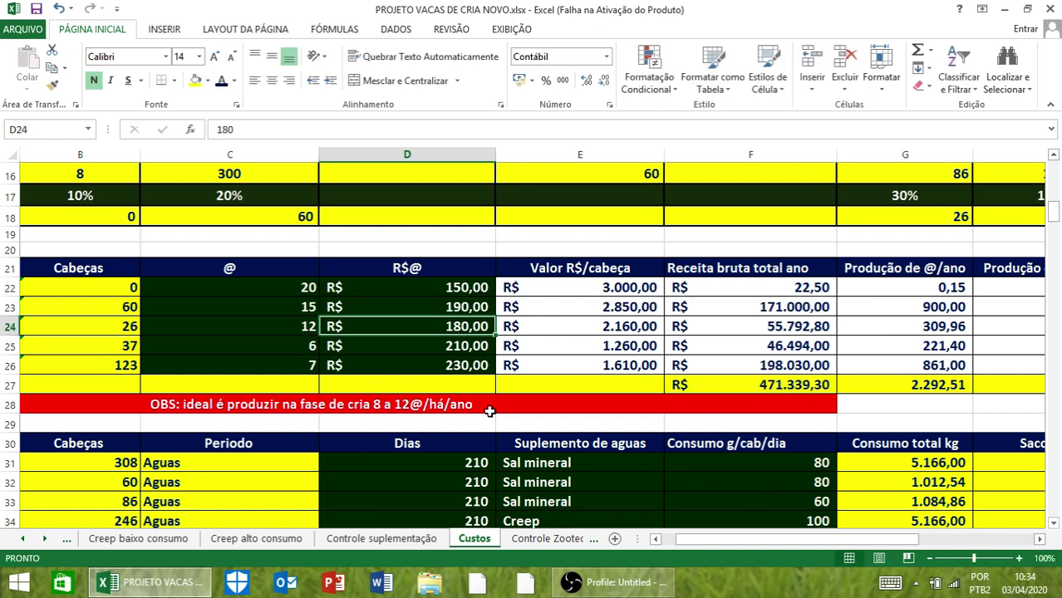
Set the R$@ price for "Novilhas de descarte" to 190 and check the production and gross revenue per hectare in the "Receitas" table
type("190")
key("Return")
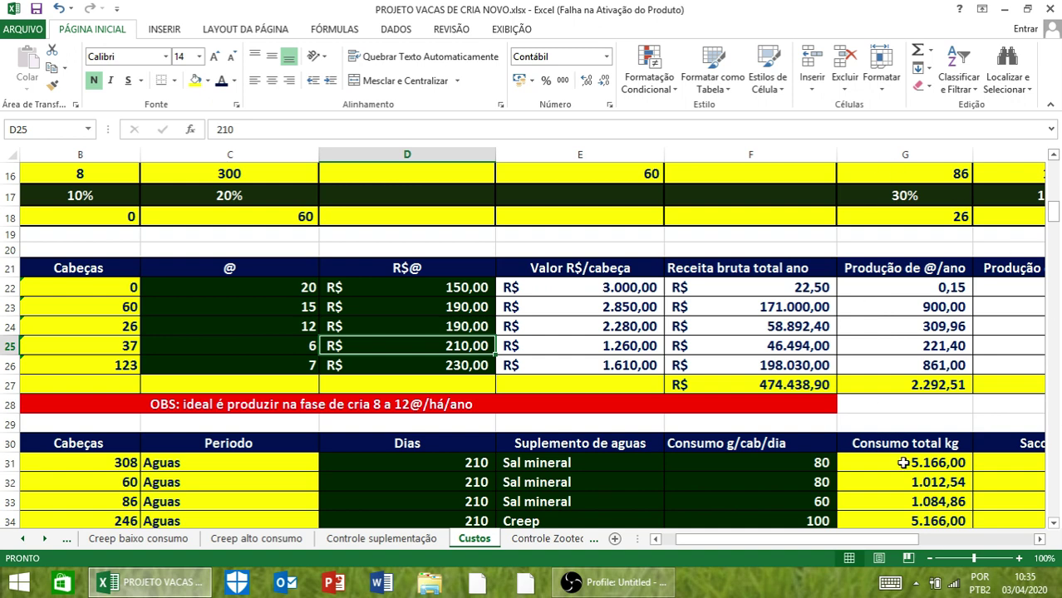
left_click(1038, 539)
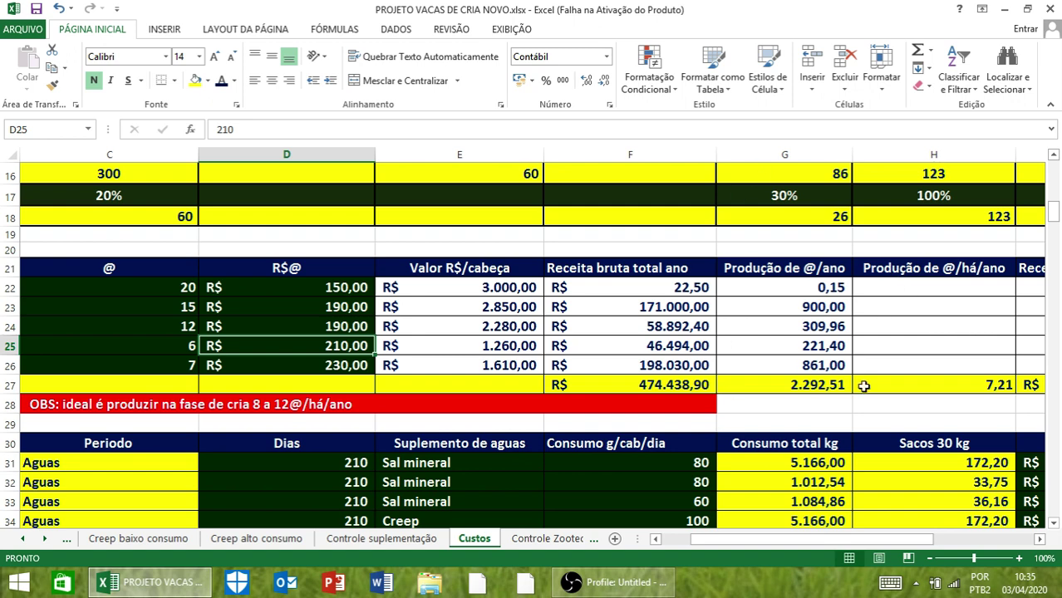
left_click(1038, 539)
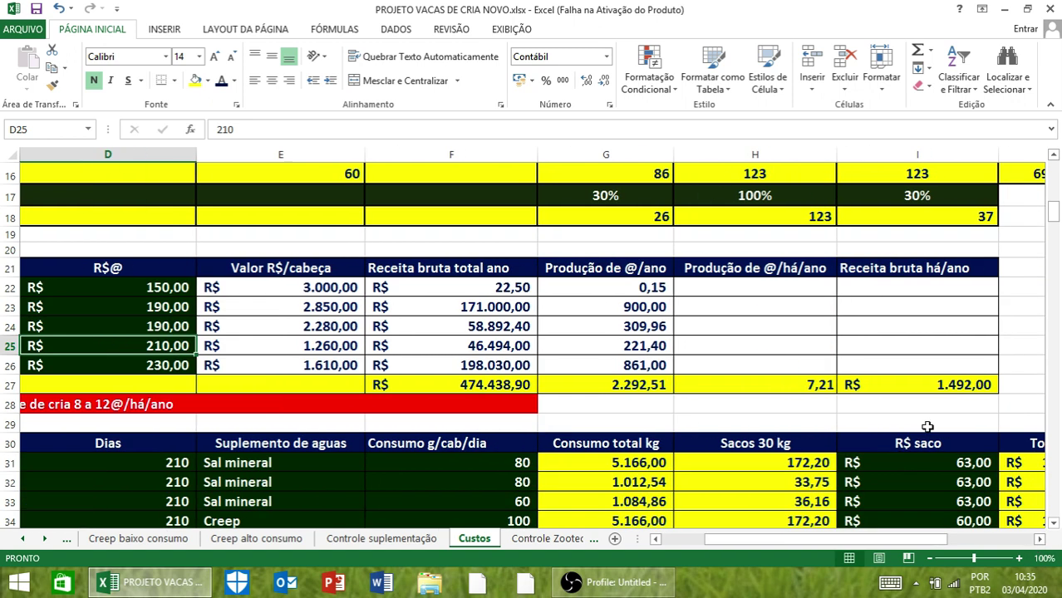
left_click(683, 543)
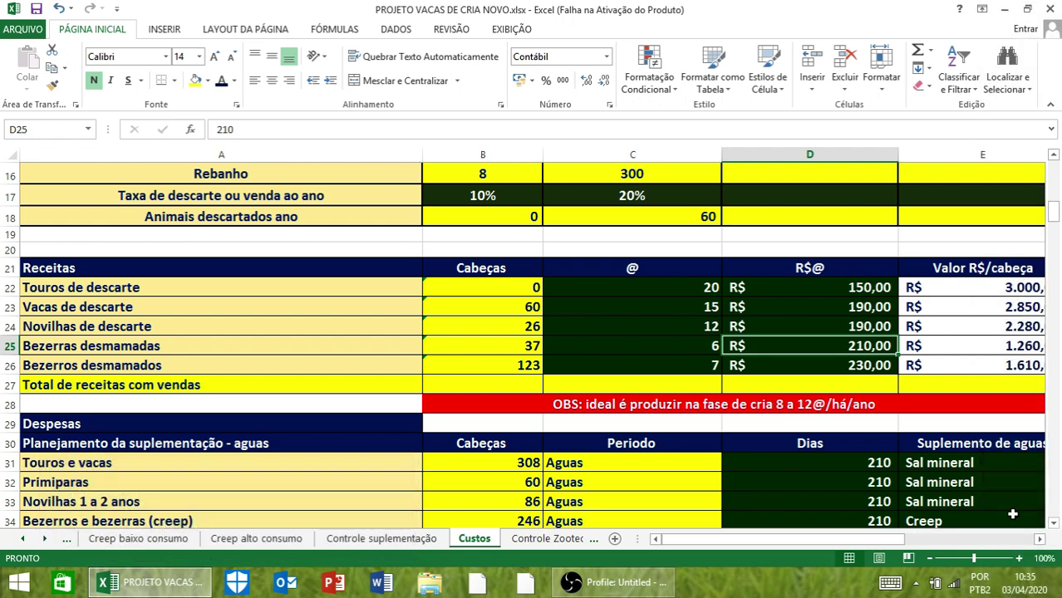
left_click(1040, 540)
left_click(1040, 540)
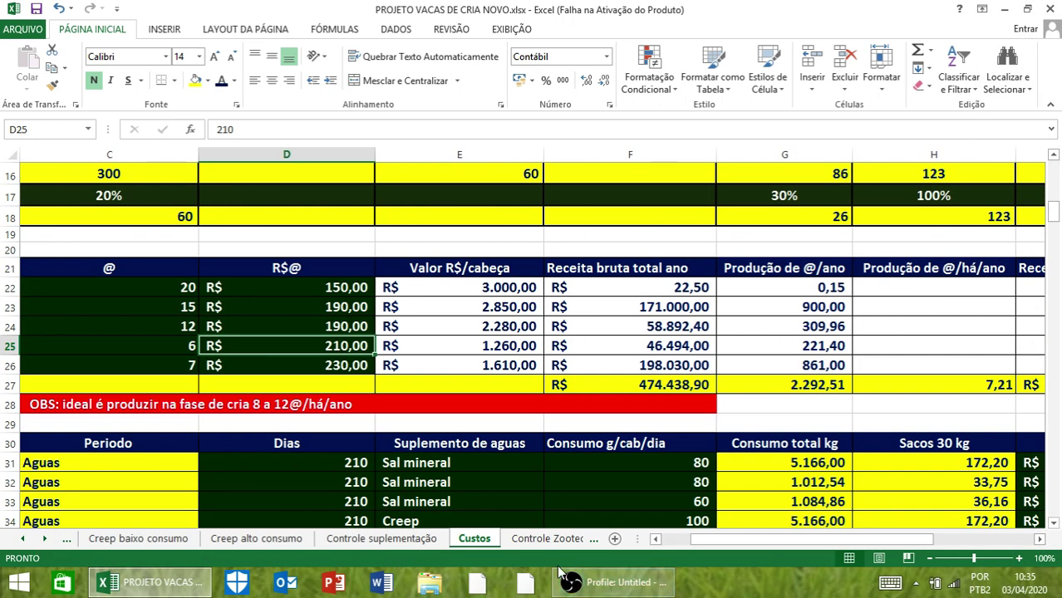
left_click(681, 544)
Change the pasture name in A7 of the "Vacas de cria a pasto" sheet to "Braquiarão adubado"
left_click(25, 542)
left_click(64, 540)
left_click(23, 539)
left_click(23, 539)
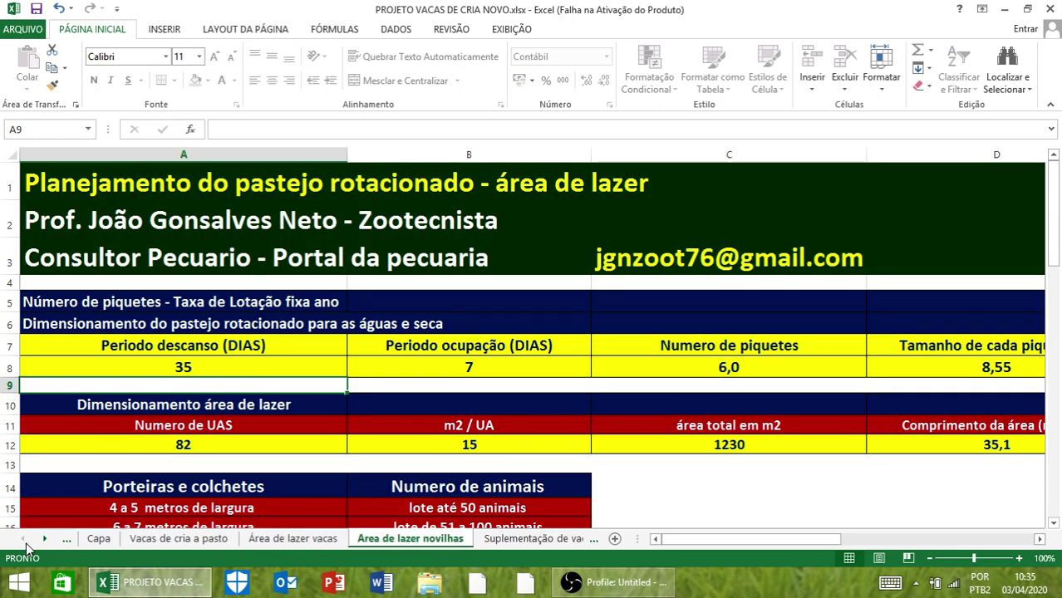
left_click(177, 538)
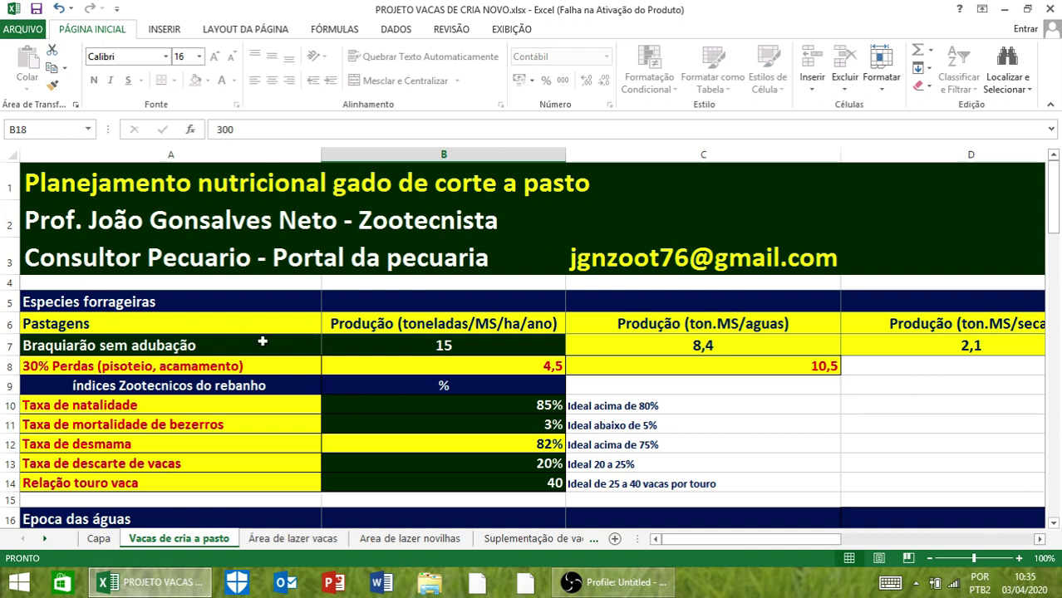
left_click(88, 346)
left_click(344, 132)
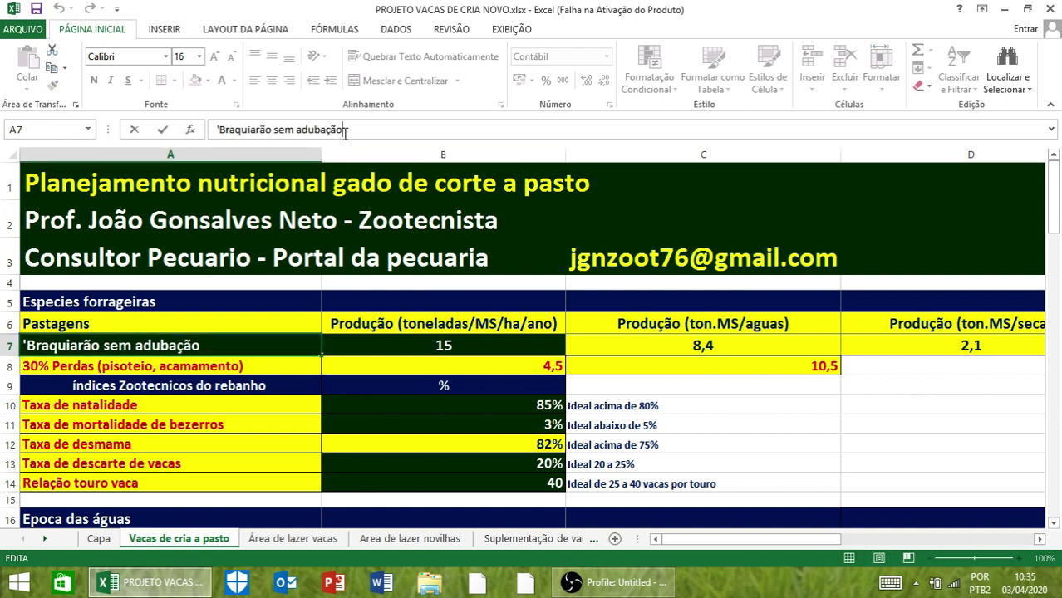
key("BackSpace")
key("BackSpace")
key("BackSpace")
key("BackSpace")
key("BackSpace")
key("BackSpace")
key("BackSpace")
key("BackSpace")
key("BackSpace")
key("BackSpace")
key("BackSpace")
key("BackSpace")
type("adubado")
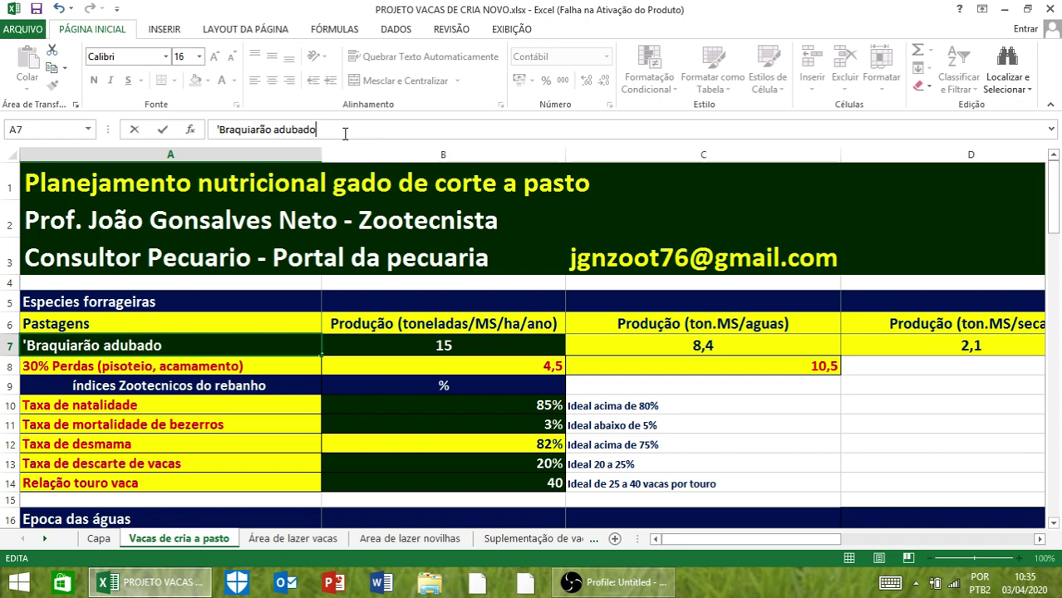
key("Return")
Look up the fertilized Braquiarão yield in the dry-matter table and set the annual pasture production in B7 to 22
scroll(521, 484, "down", 2)
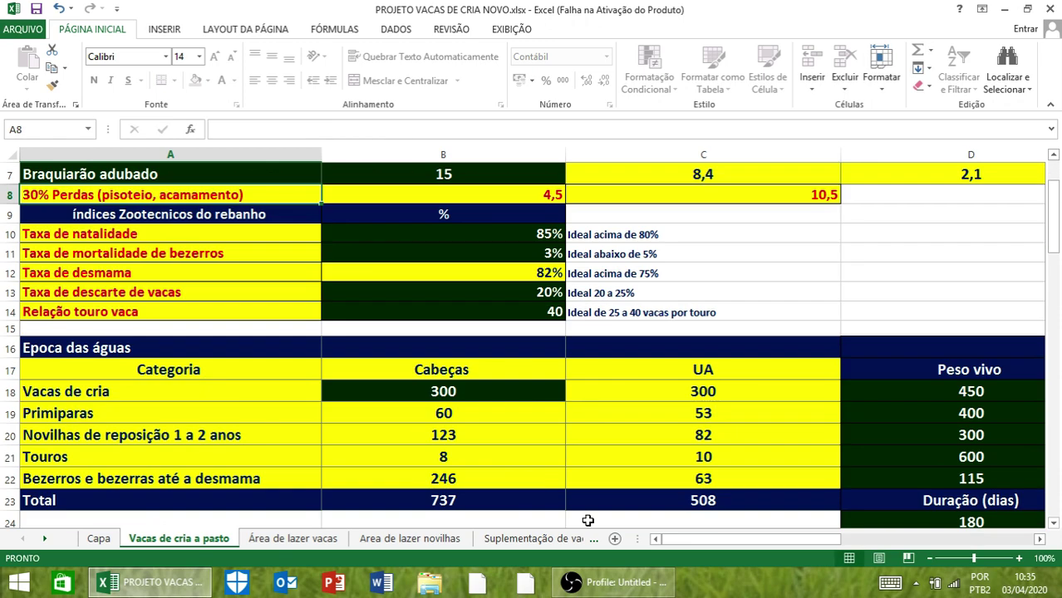
scroll(475, 391, "down", 13)
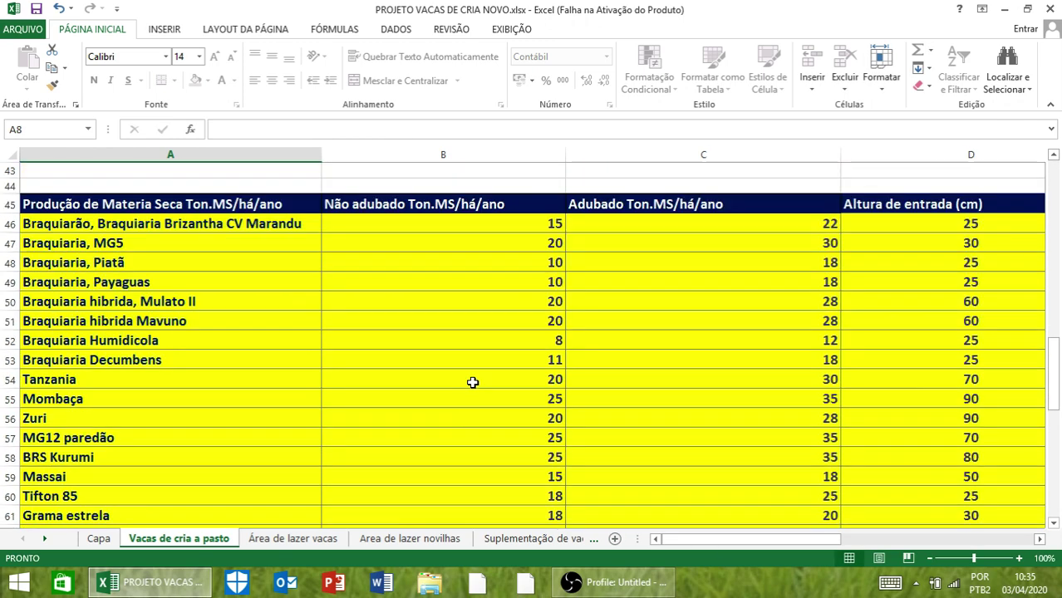
scroll(472, 382, "up", 2)
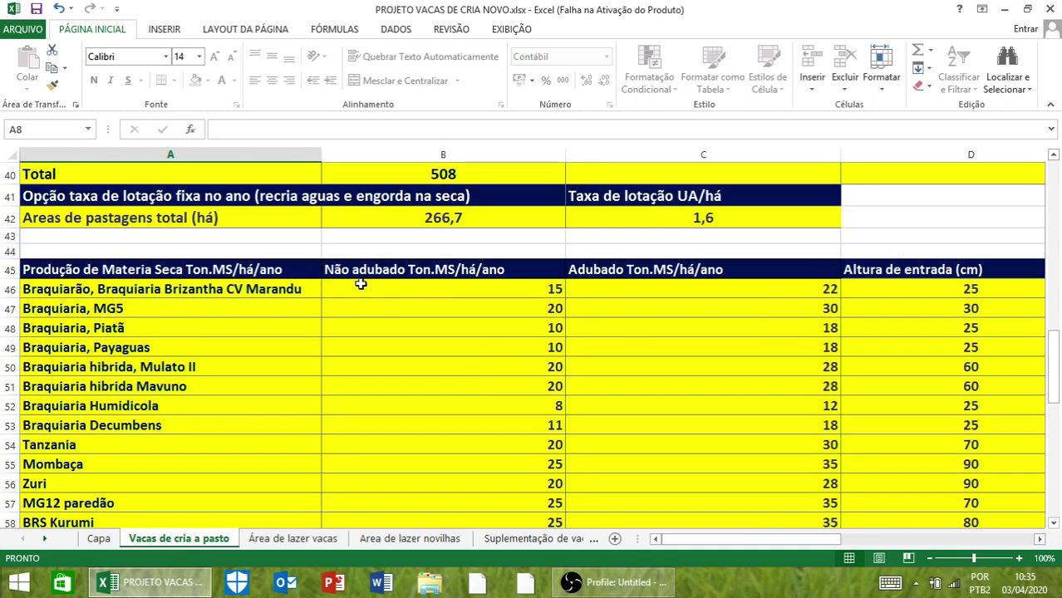
scroll(360, 282, "up", 5)
scroll(360, 283, "up", 8)
left_click(456, 345)
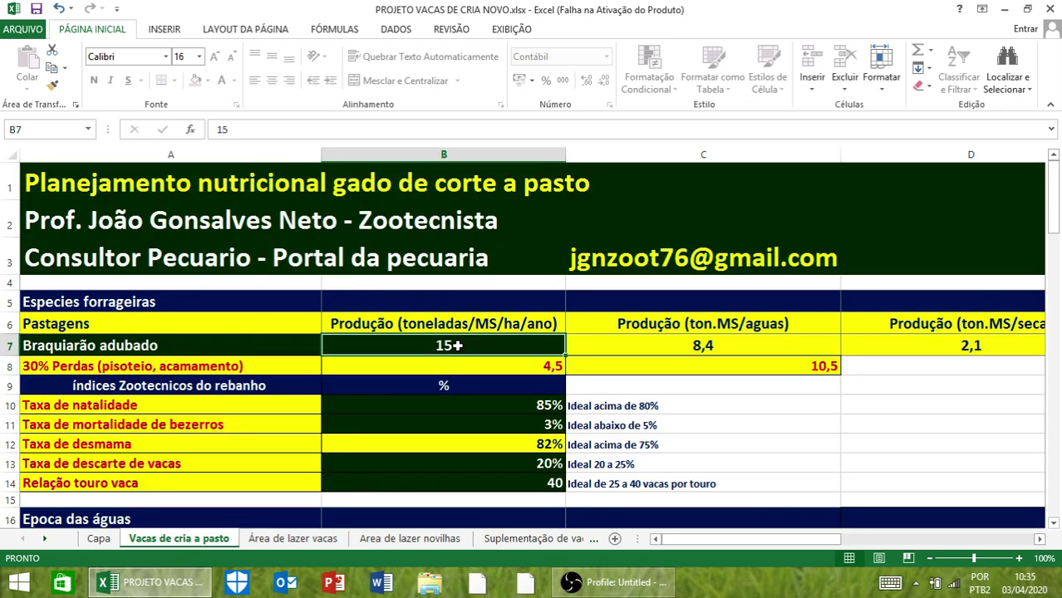
type("22")
key("Return")
Check the area to plant and the annual stocking rate in the fixed-stocking grazing table of the same sheet
scroll(611, 307, "down", 2)
scroll(611, 308, "down", 4)
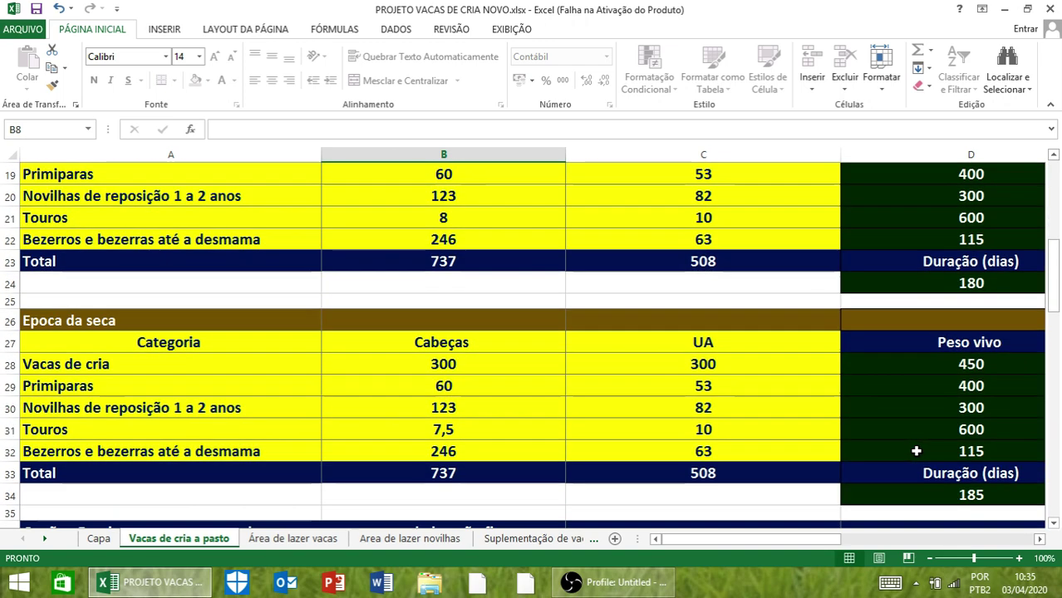
scroll(1020, 534, "down", 3)
left_click(1039, 539)
left_click(1039, 539)
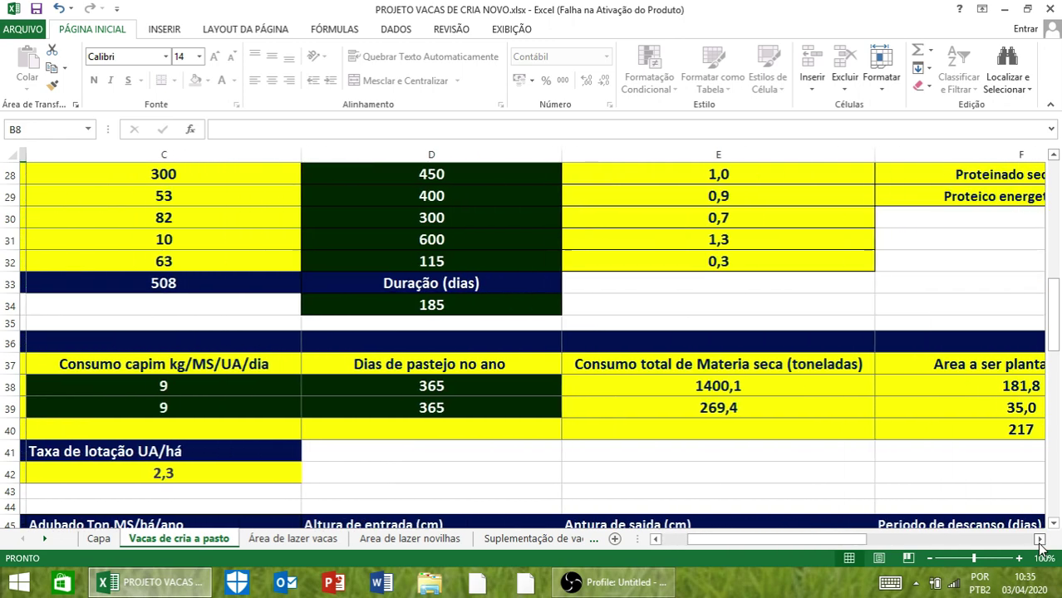
left_click(1038, 539)
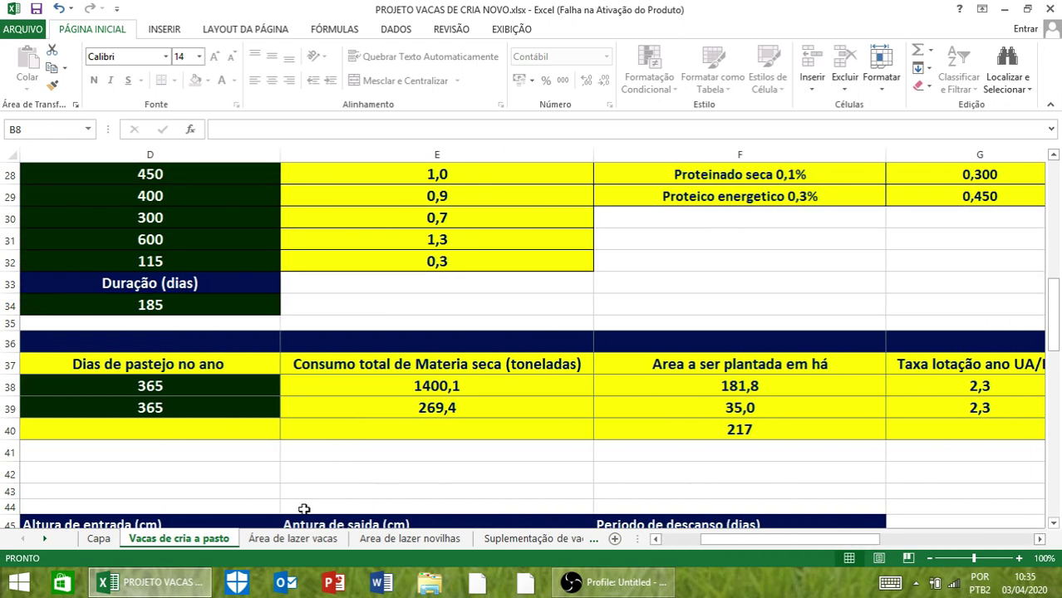
Return to the "Custos" sheet and check the effective pasture area under "Dados da Propriedade"
left_click(539, 539)
left_click(539, 540)
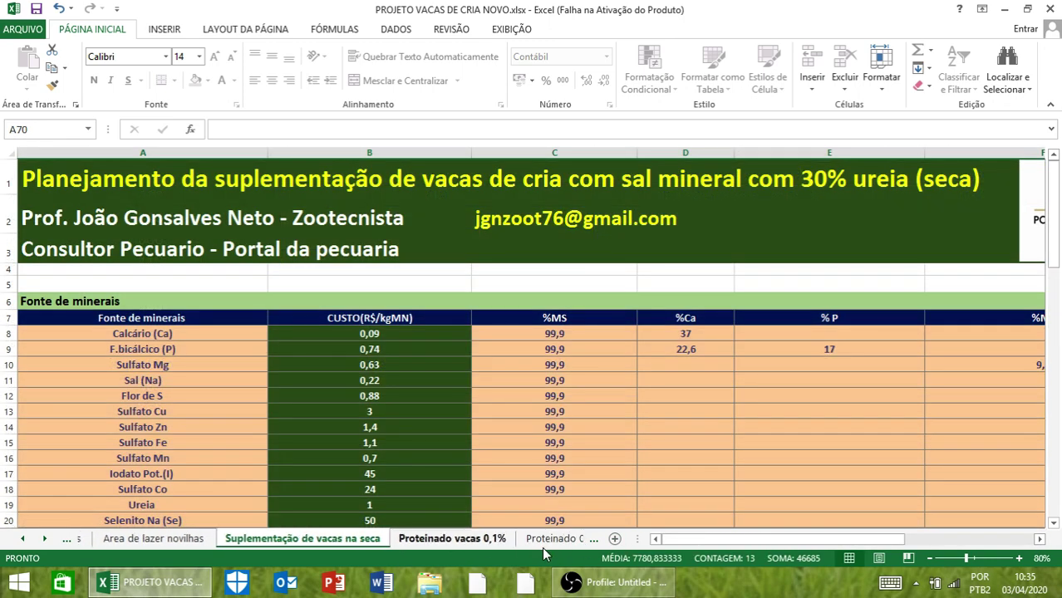
left_click(555, 540)
left_click(551, 542)
left_click(552, 541)
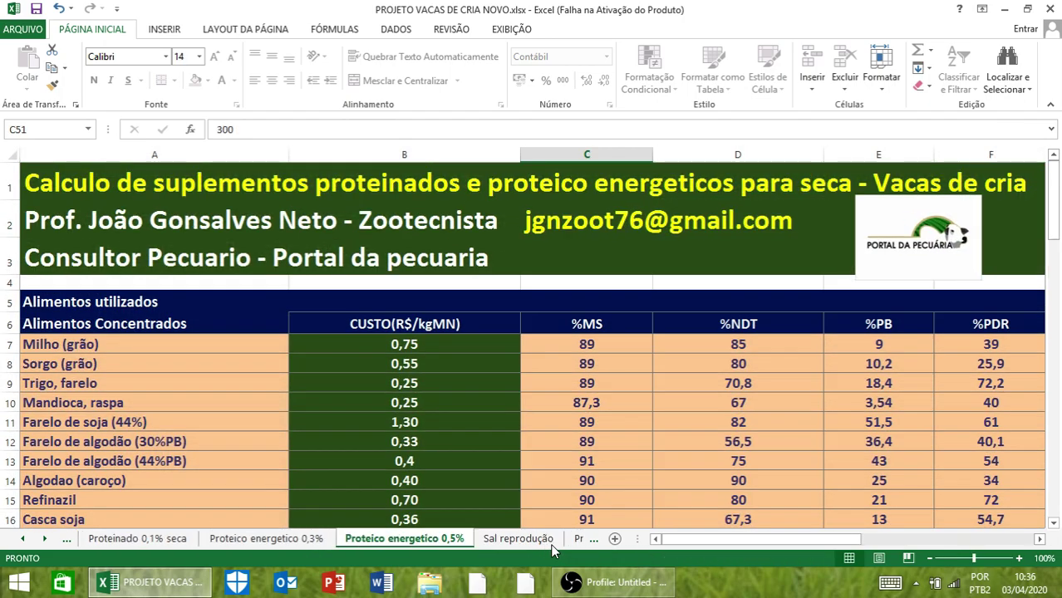
left_click(551, 541)
left_click(568, 541)
left_click(569, 540)
left_click(570, 540)
left_click(570, 541)
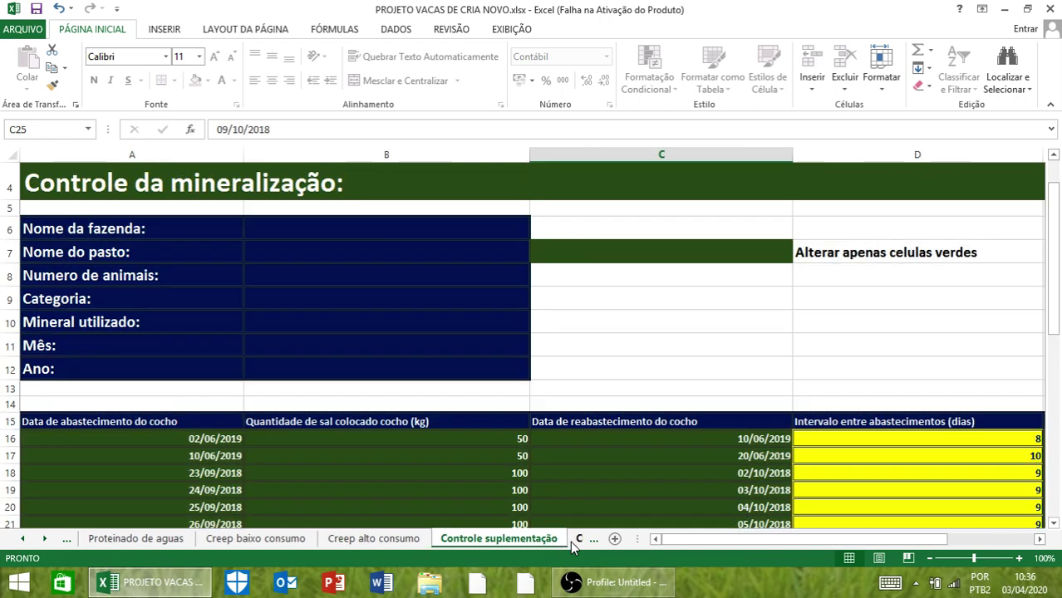
left_click(570, 542)
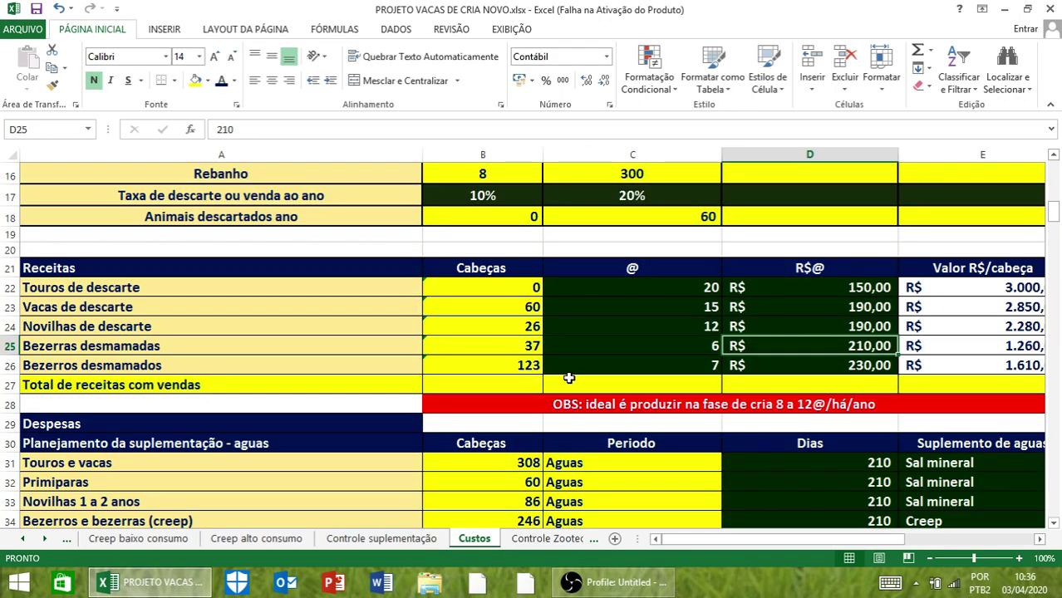
scroll(569, 377, "up", 5)
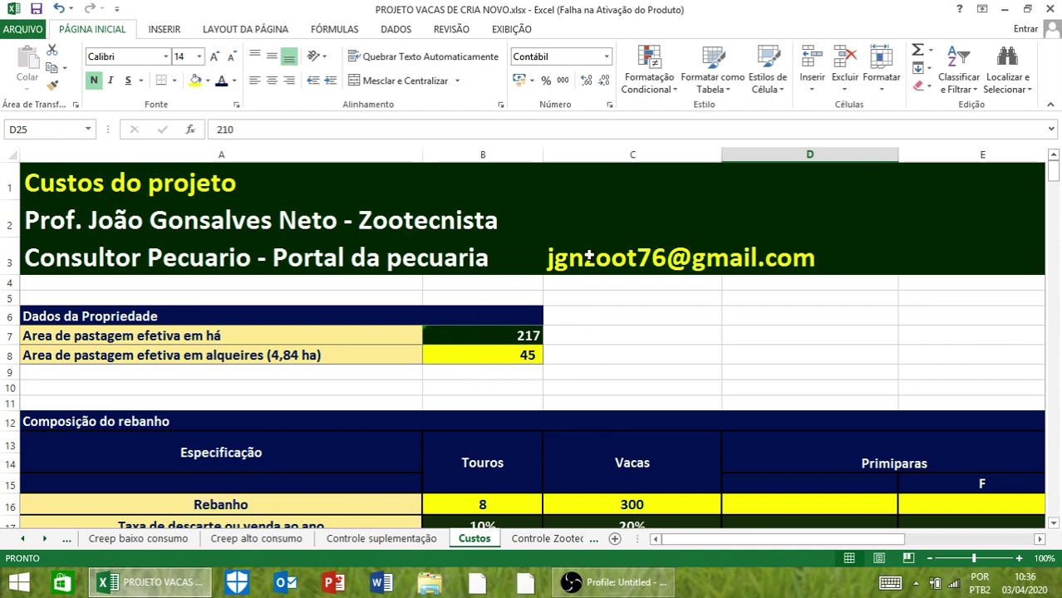
Review the "Produção de @/há/ano" and "Receita bruta há/ano" totals in the "Receitas" table
scroll(771, 363, "down", 3)
scroll(772, 361, "down", 4)
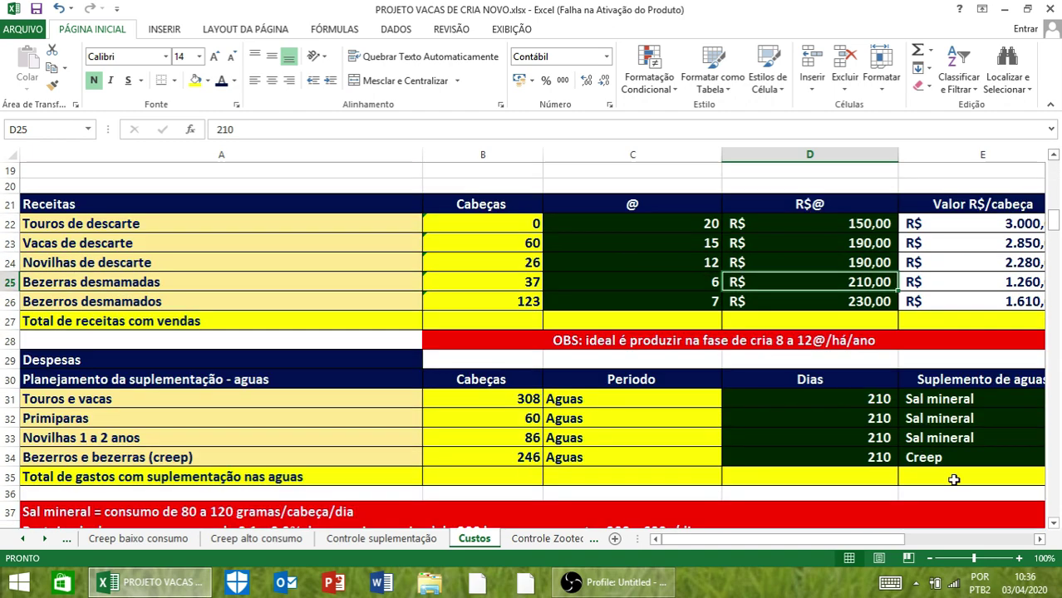
left_click(1040, 540)
scroll(781, 349, "right", 2)
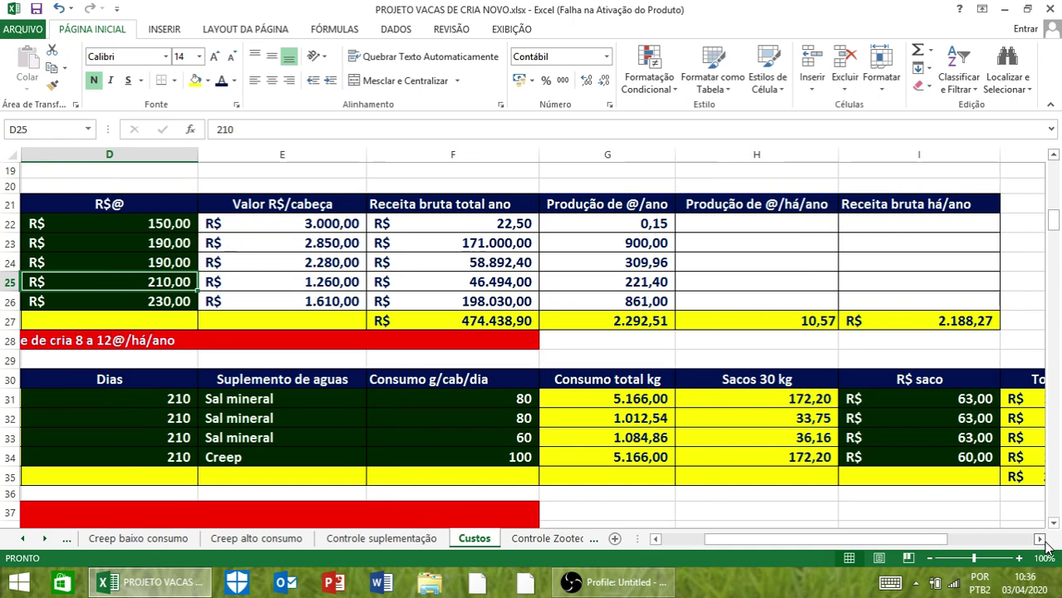
left_click(674, 539)
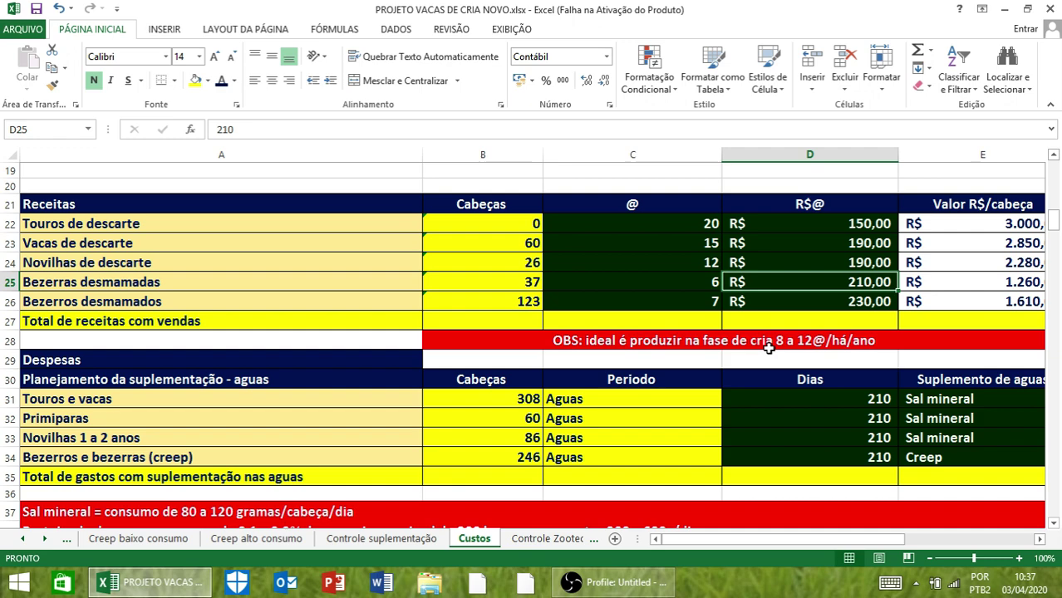
Examine the "Planejamento da suplementação - aguas" table across its days, supplements, daily intake, bags, bag price and total cost
scroll(645, 280, "down", 2)
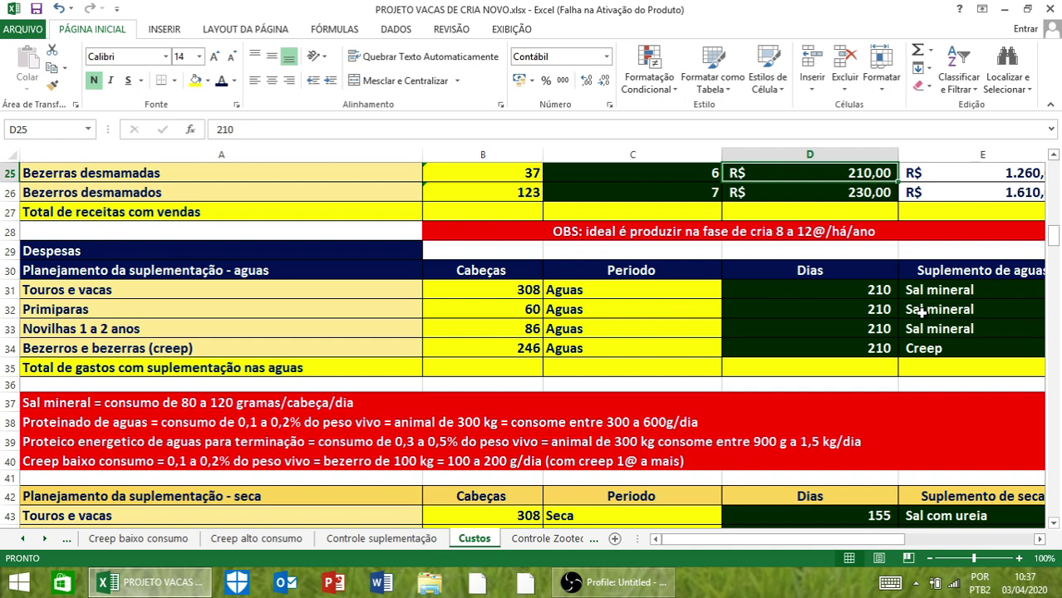
left_click(1039, 539)
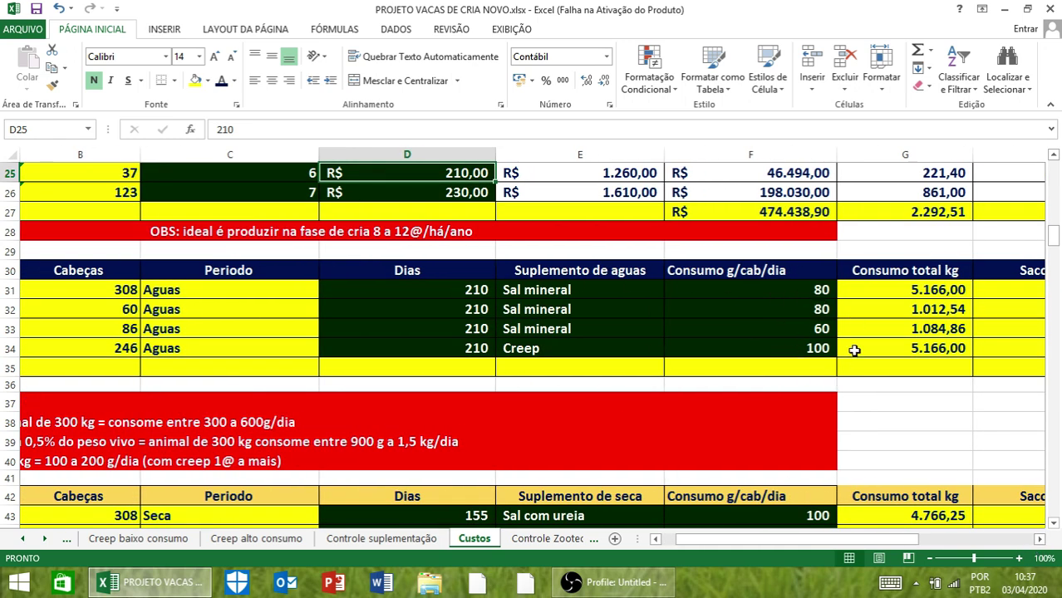
left_click(656, 539)
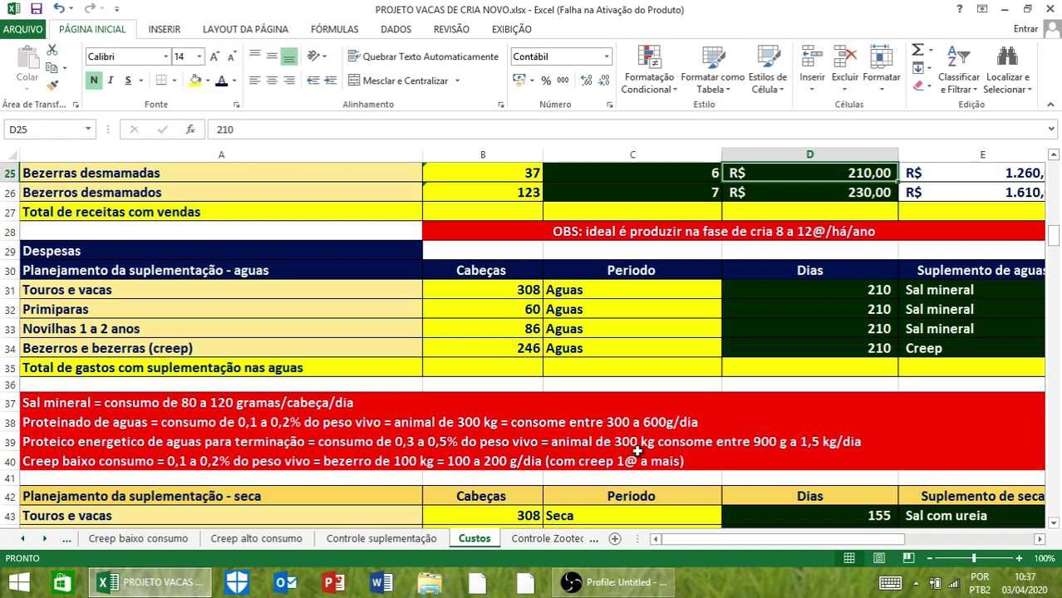
left_click(1039, 539)
left_click(1039, 539)
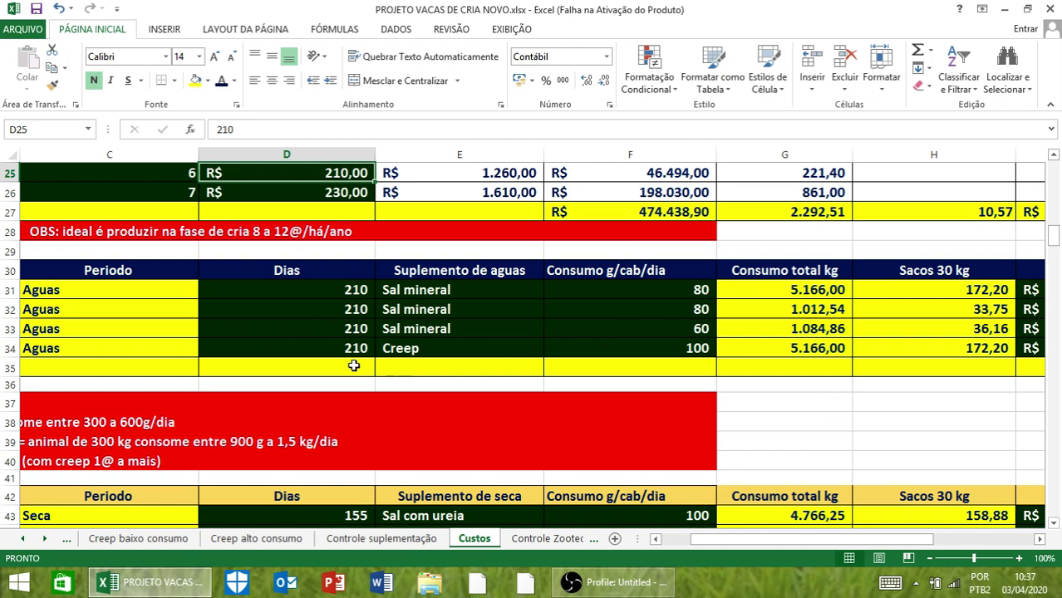
left_click(667, 539)
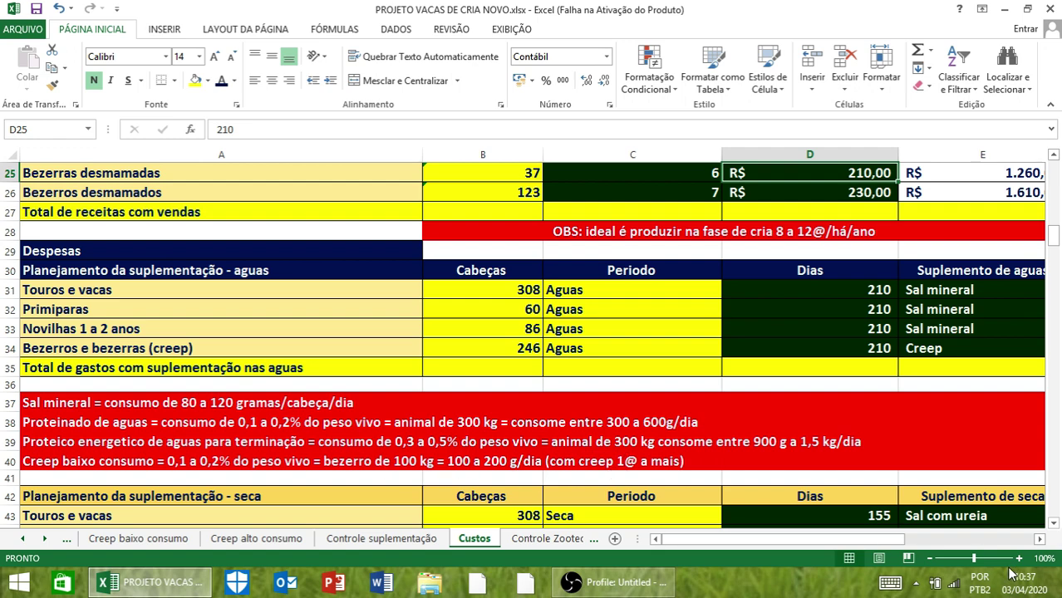
left_click(1039, 539)
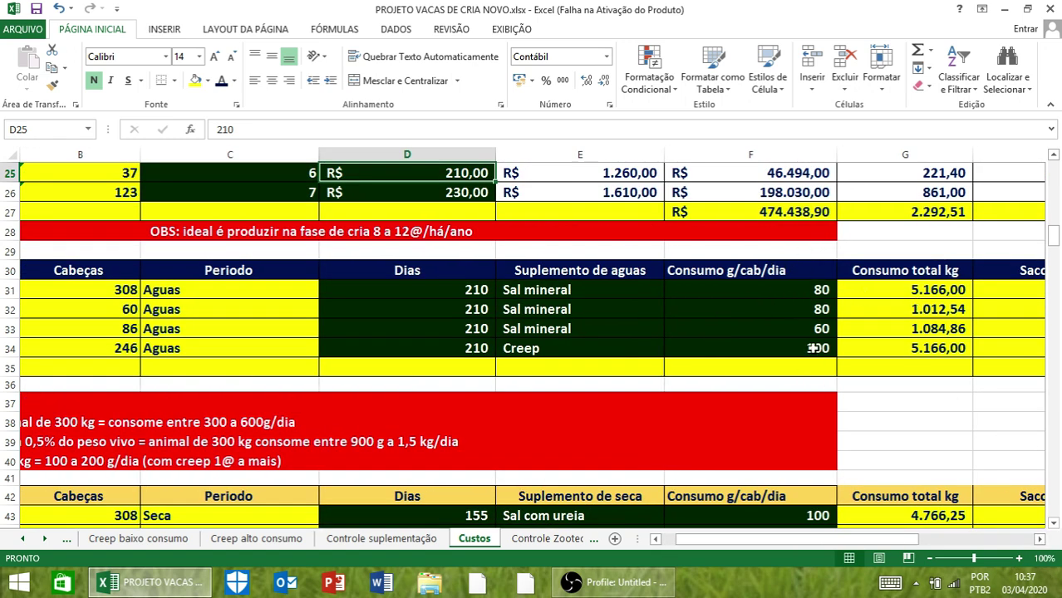
left_click(1039, 539)
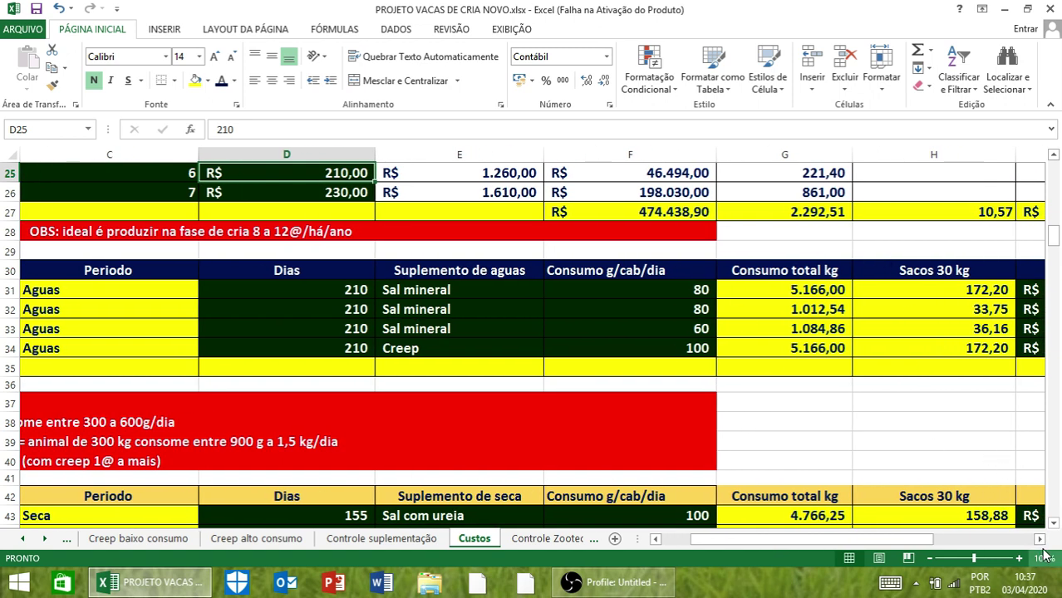
left_click(1039, 540)
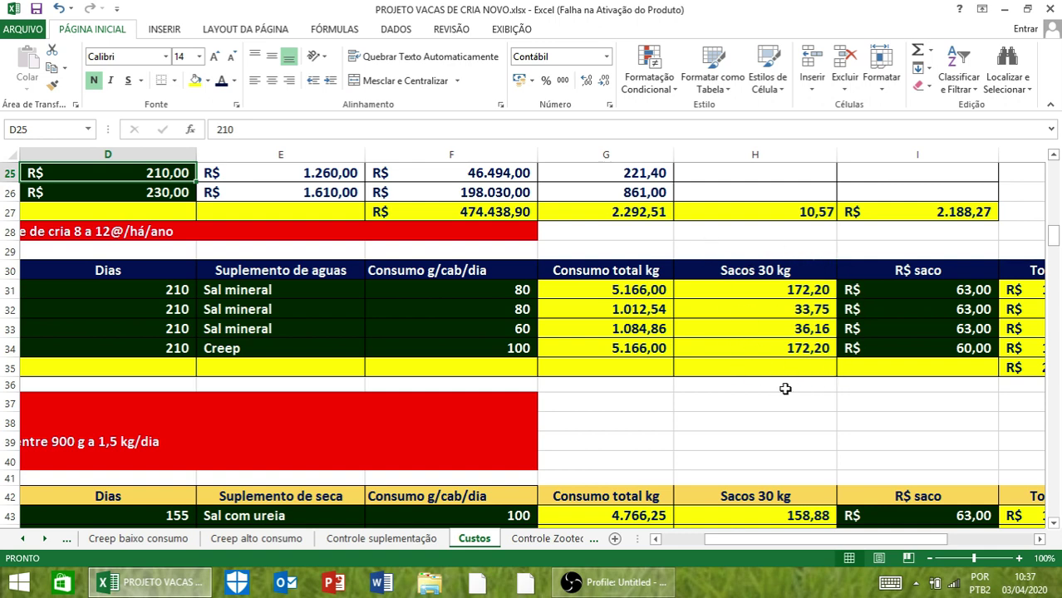
left_click(1039, 539)
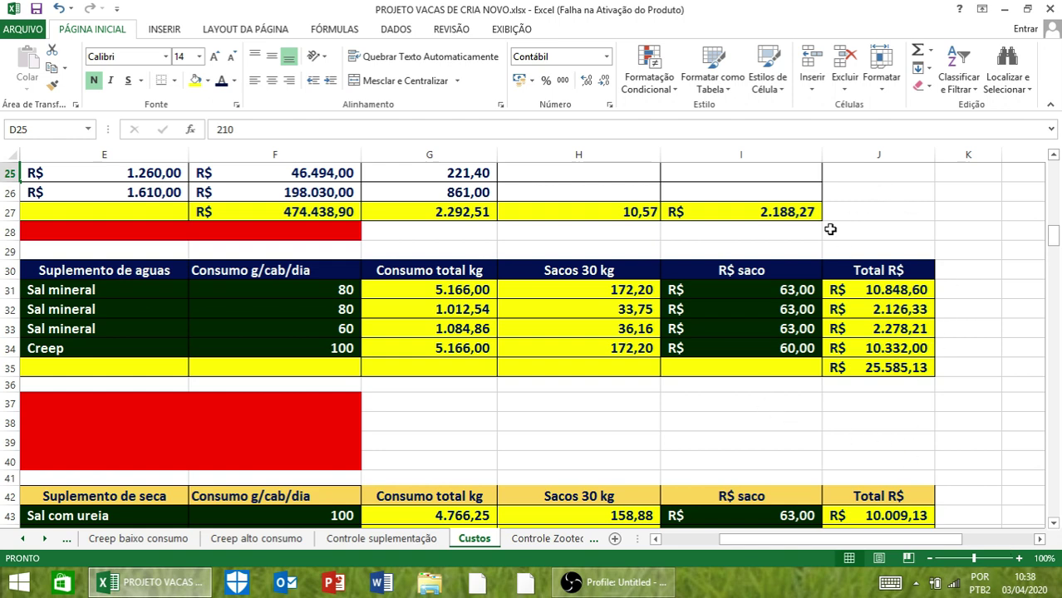
left_click(680, 540)
scroll(502, 341, "up", 1)
scroll(503, 347, "down", 1)
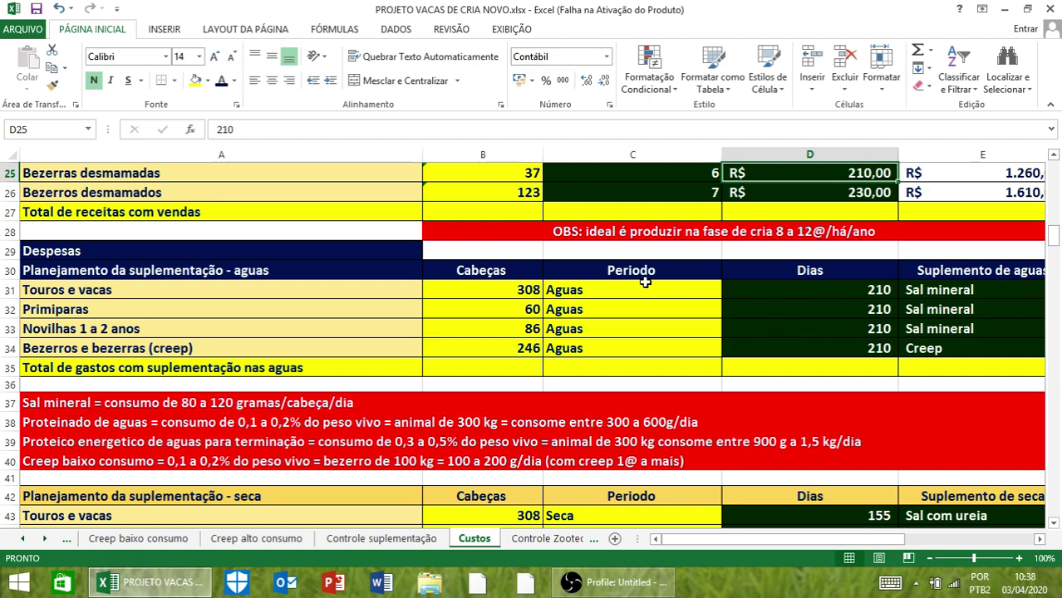
scroll(311, 266, "up", 3)
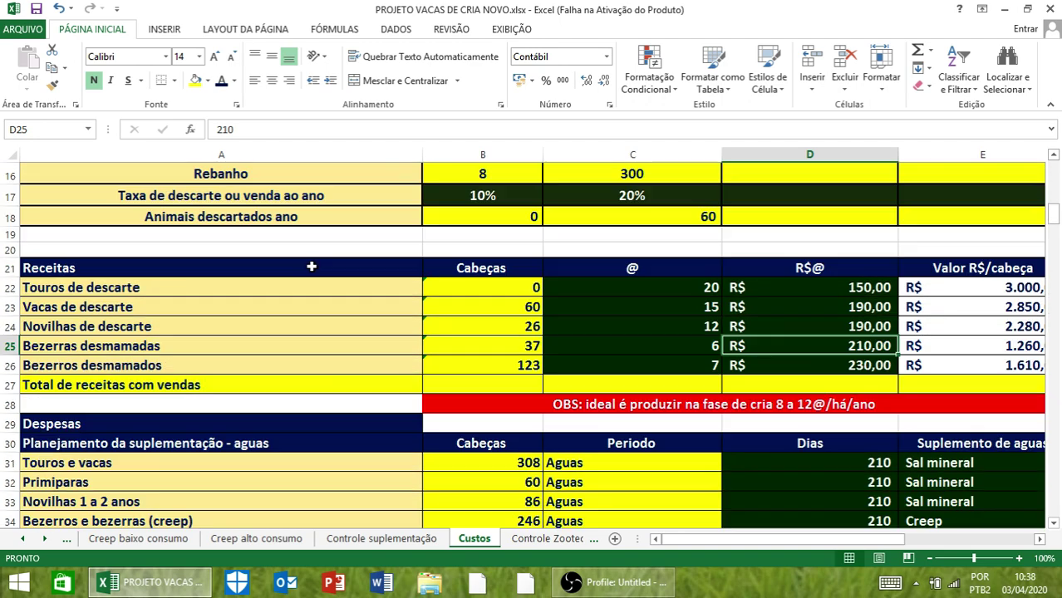
Examine the "Planejamento da suplementação - seca" table across its days, supplements, daily intake, bags, bag price and total cost
scroll(312, 266, "down", 3)
scroll(424, 308, "down", 3)
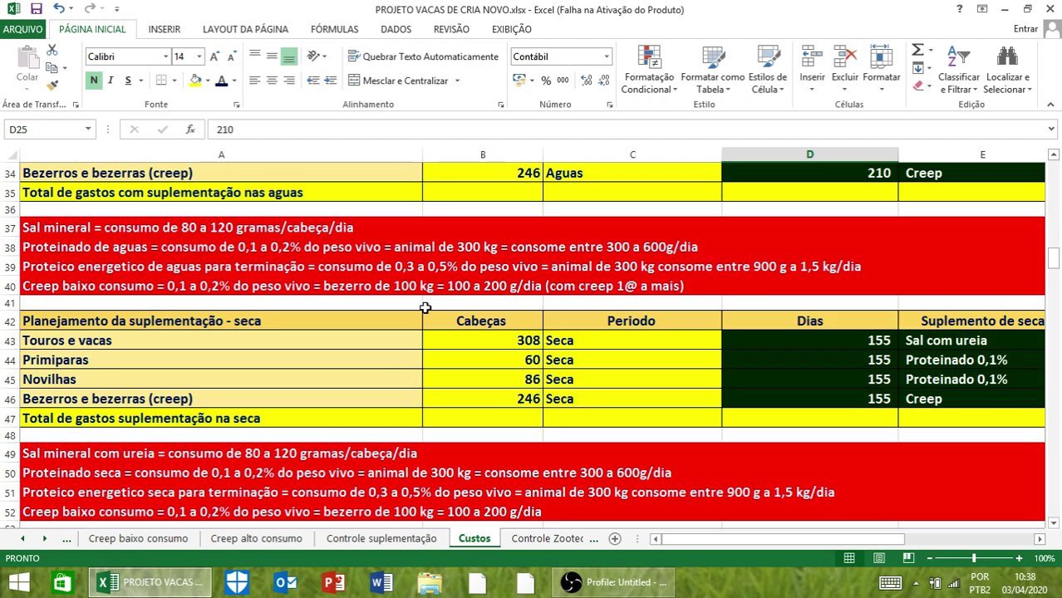
left_click(1041, 541)
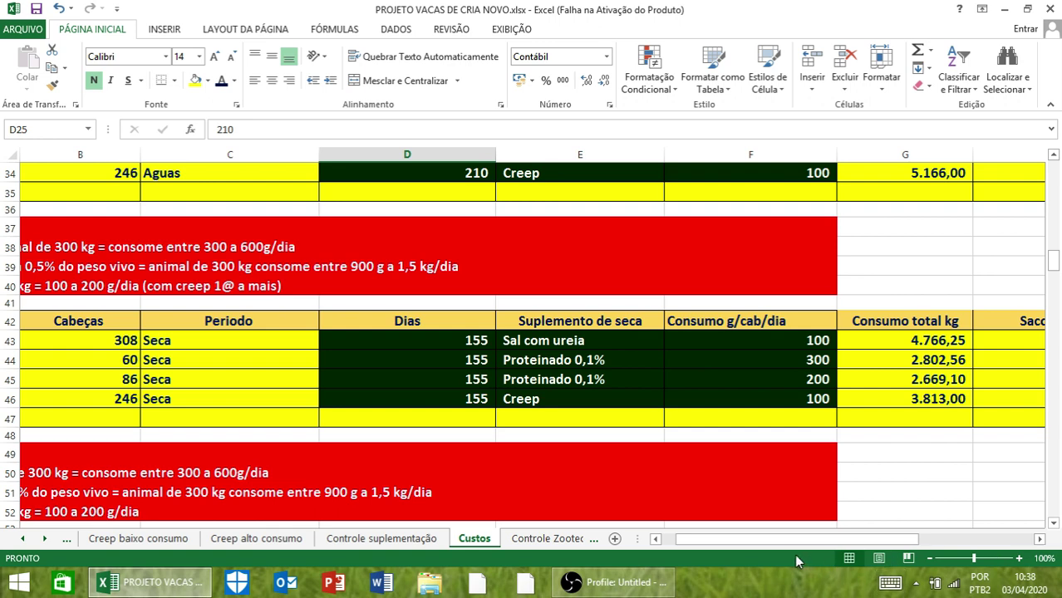
left_click(668, 544)
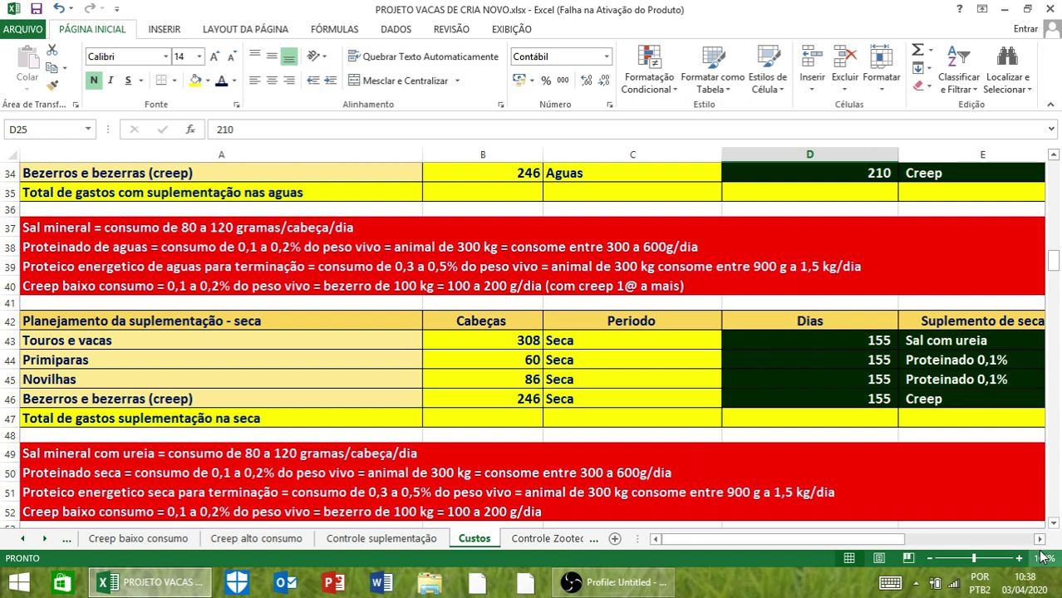
left_click_drag(1040, 542, 1040, 542)
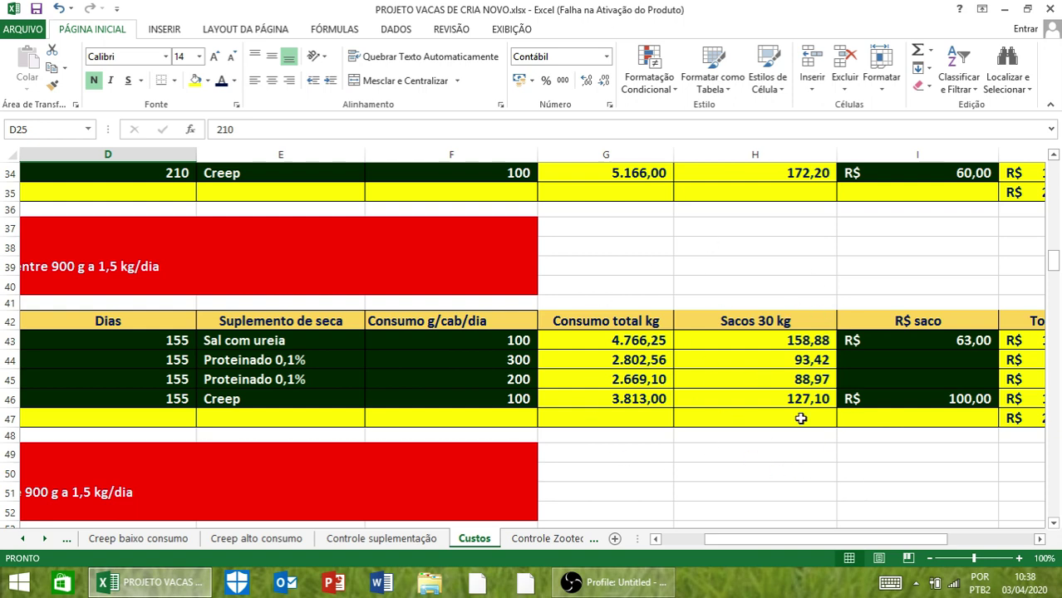
left_click(1039, 540)
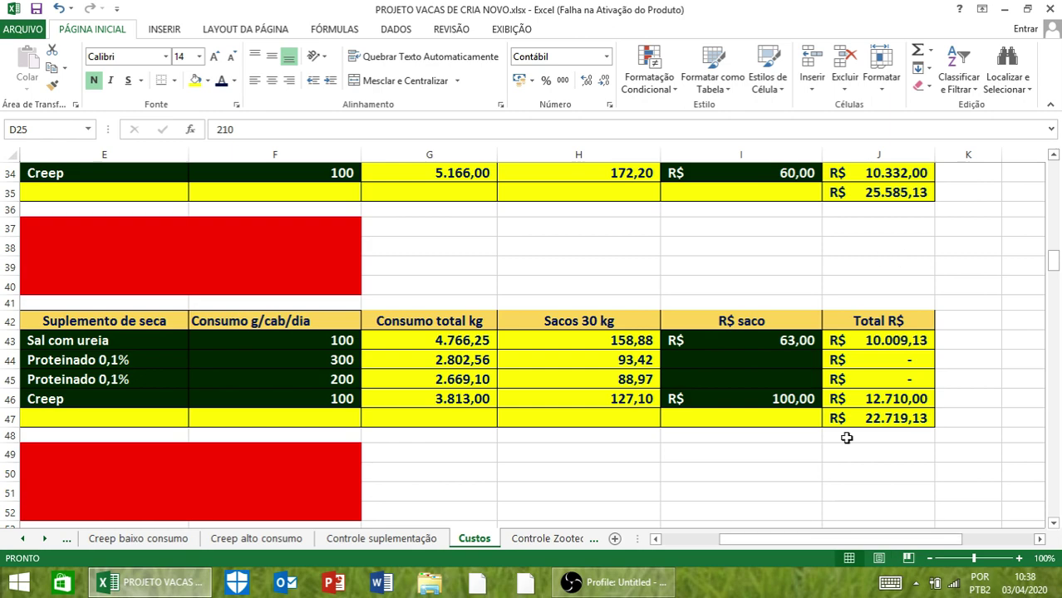
left_click(673, 540)
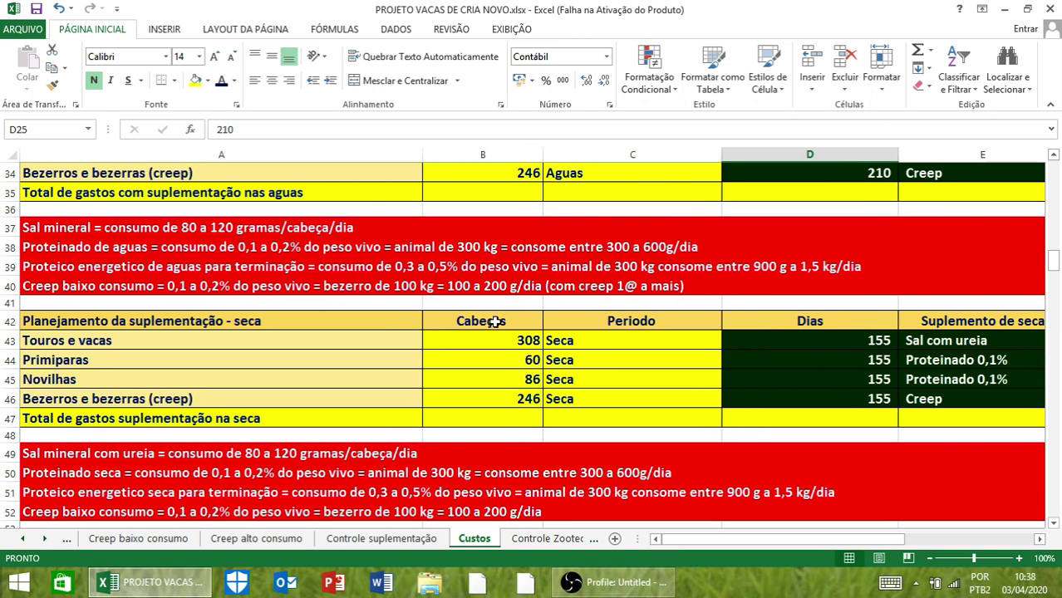
Set the Ureia rate to 0,1 ton/há/ano in the "Custo com adubação de pastagens ano" table
scroll(494, 327, "down", 2)
scroll(494, 326, "down", 1)
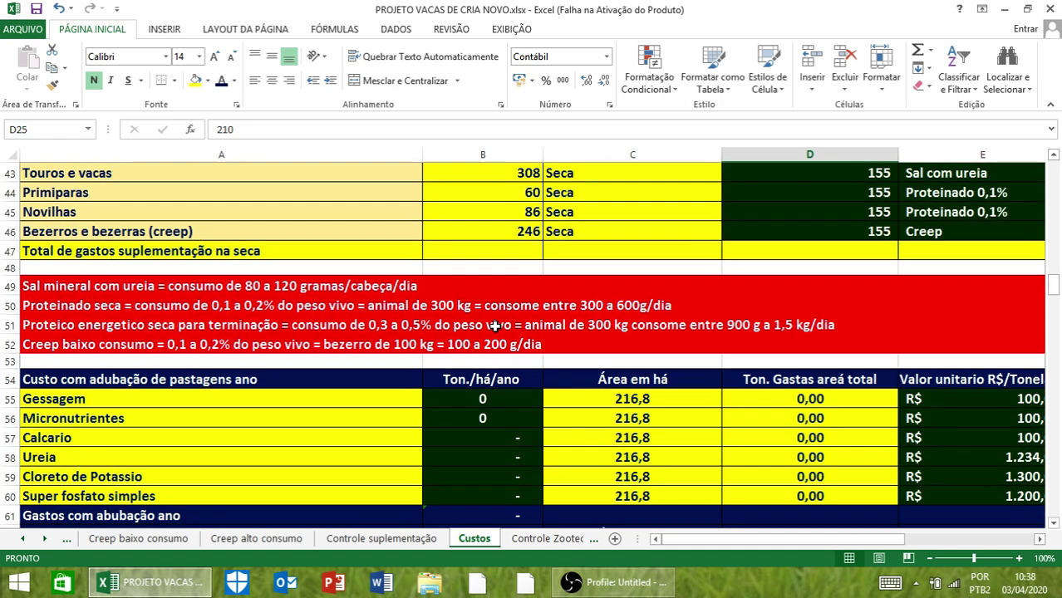
scroll(494, 327, "down", 1)
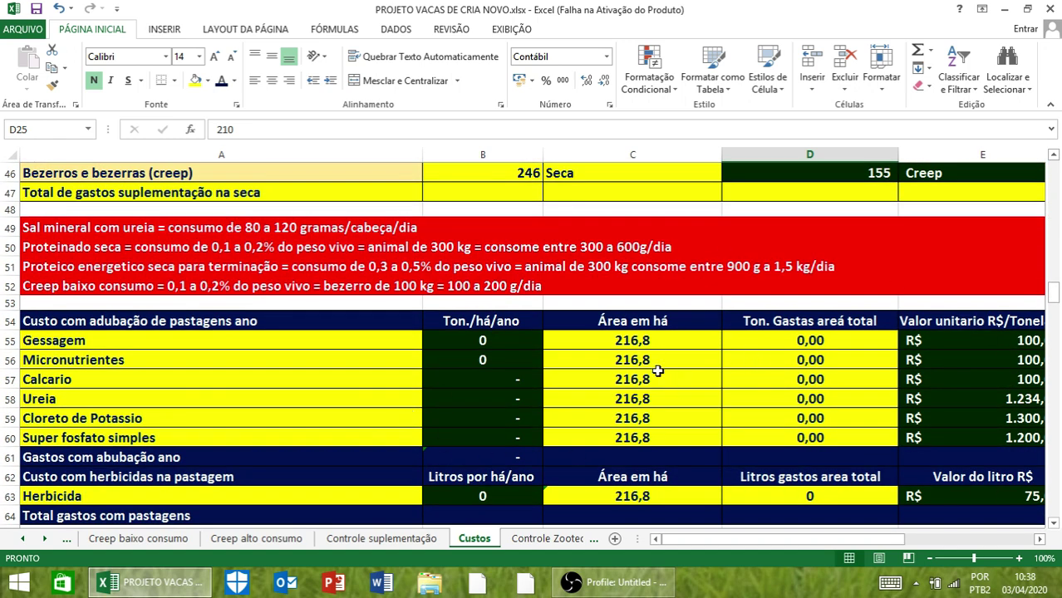
left_click(471, 360)
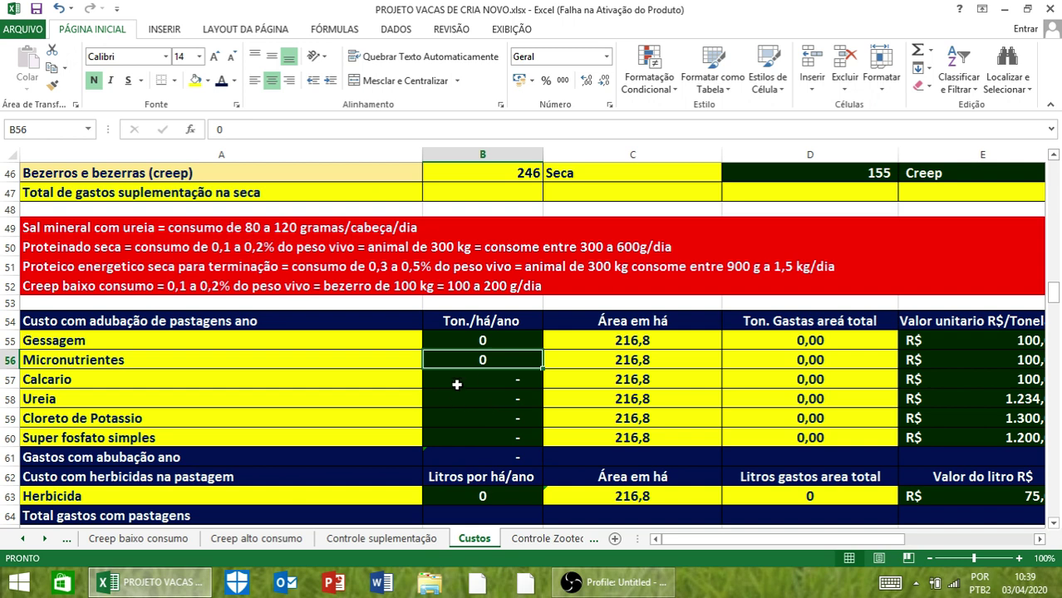
left_click(463, 380)
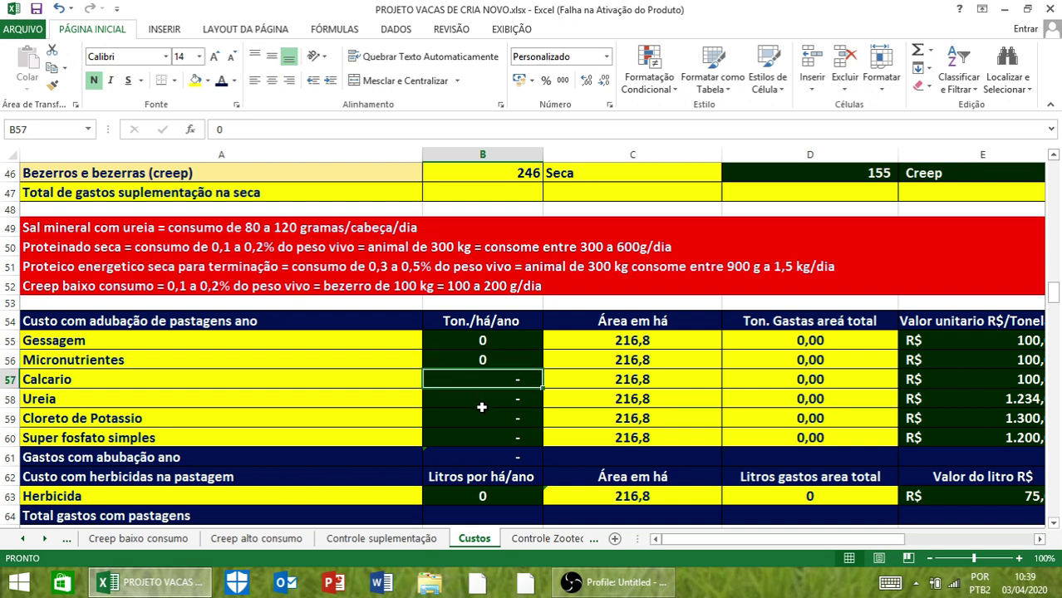
left_click(488, 405)
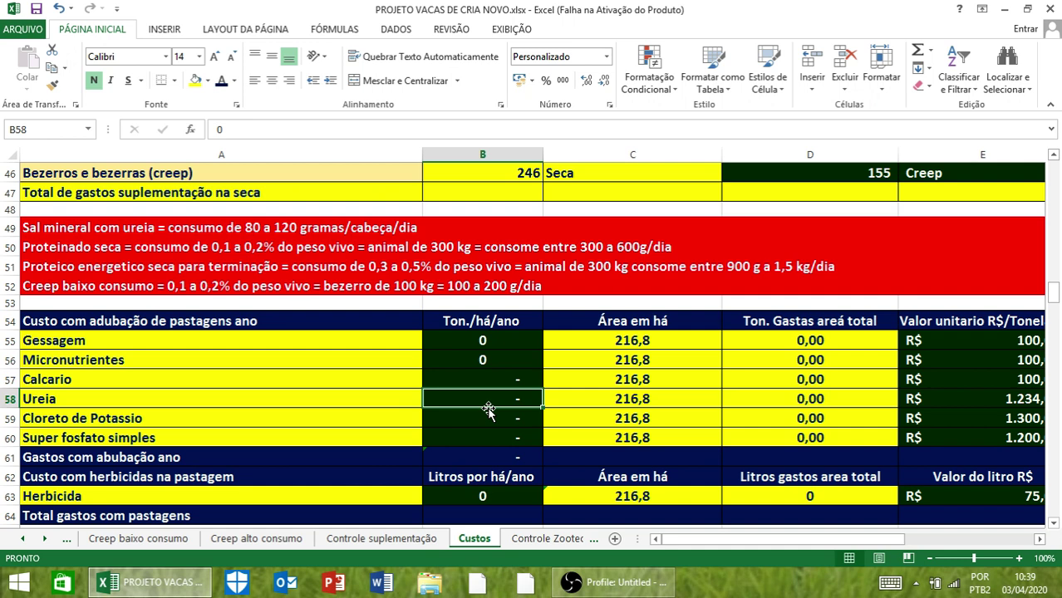
type("0,1")
key("Return")
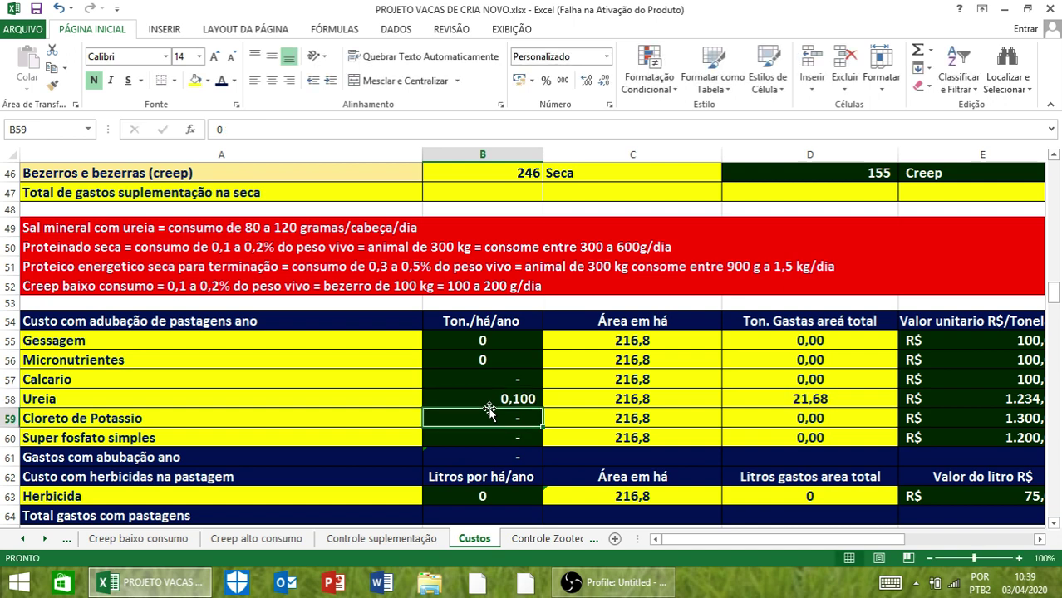
Set the Calcario rate to 1 ton/há/ano in the pasture fertilization cost table
left_click(495, 323)
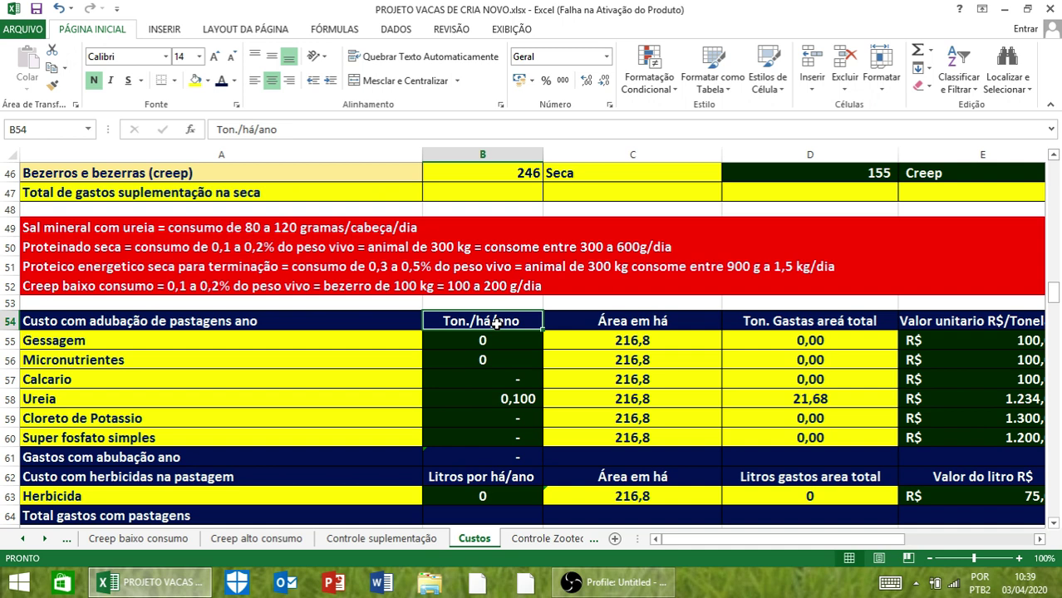
left_click(499, 413)
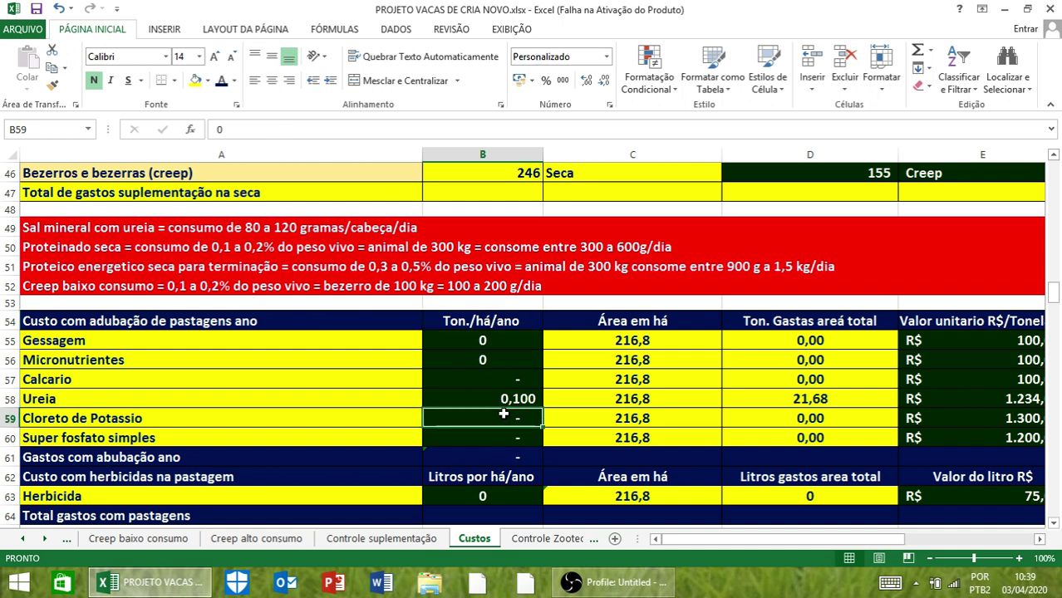
left_click(446, 376)
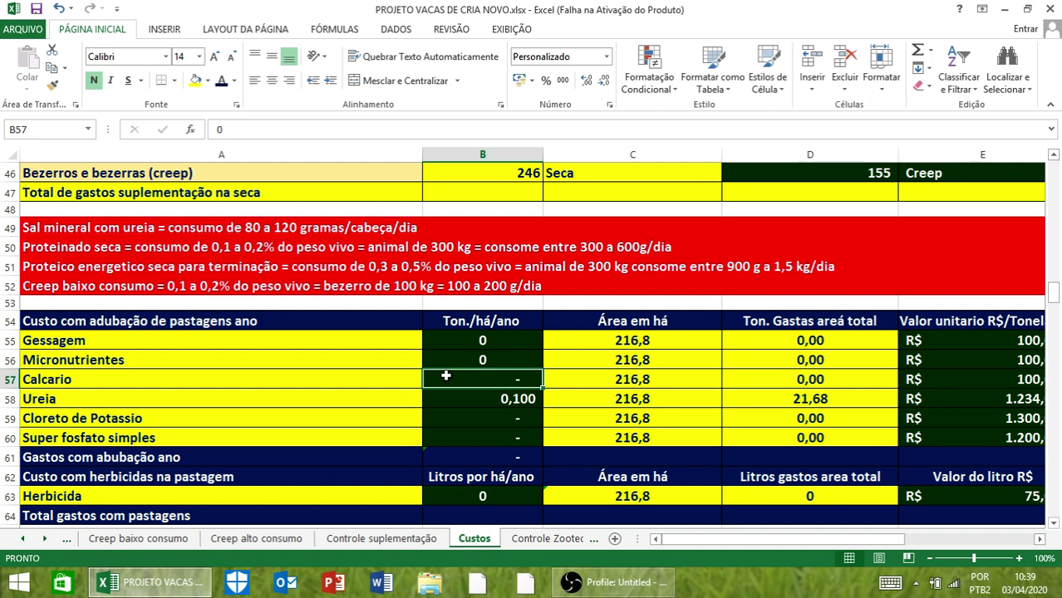
type("1")
key("Return")
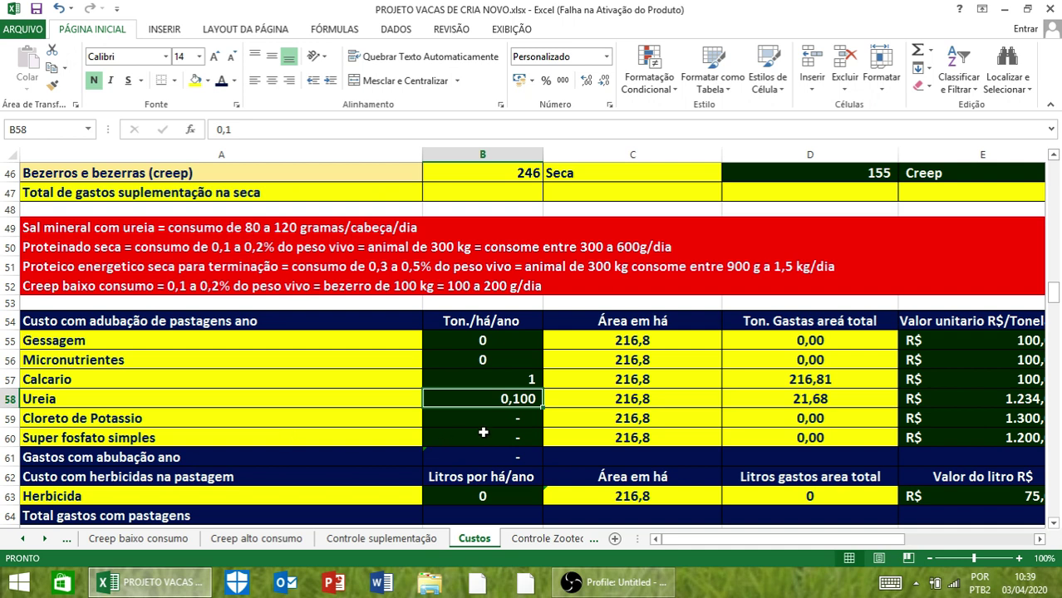
Set the Cloreto de Potassio rate to 0,04 ton/há/ano in the same table
key("Down")
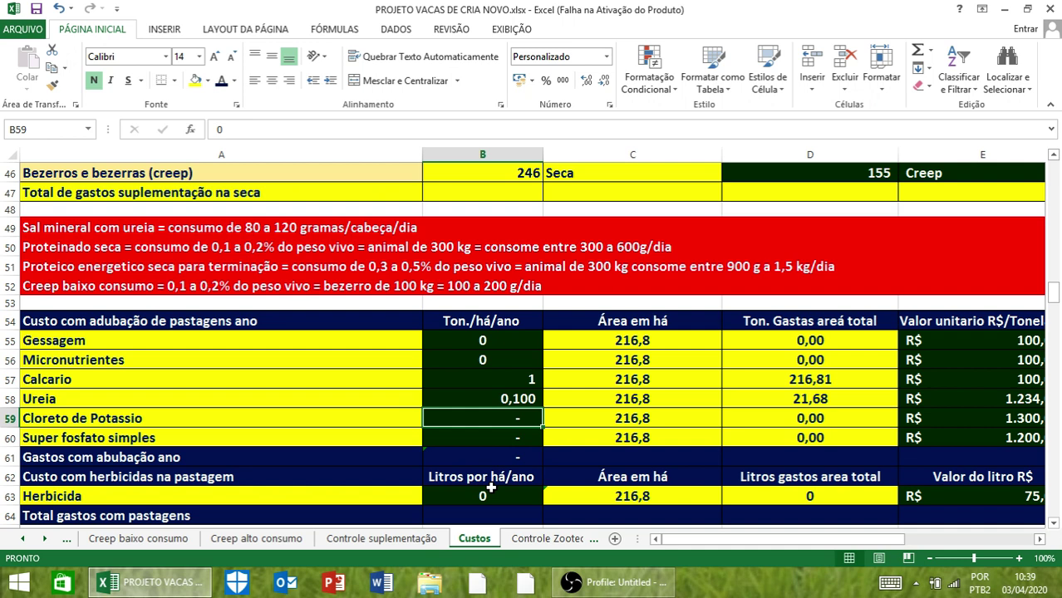
type("0,0")
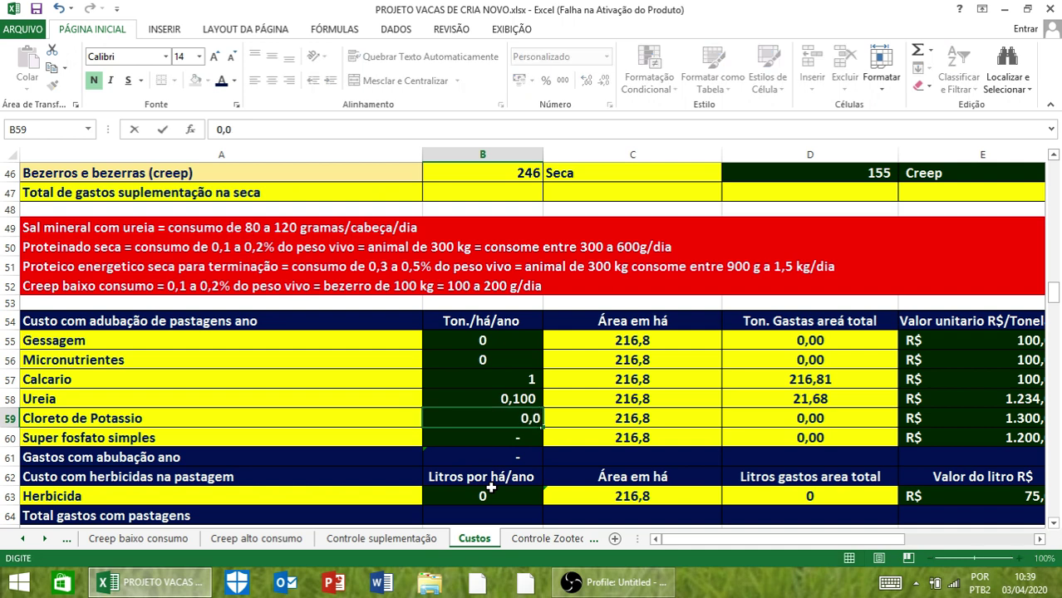
type("4")
key("Return")
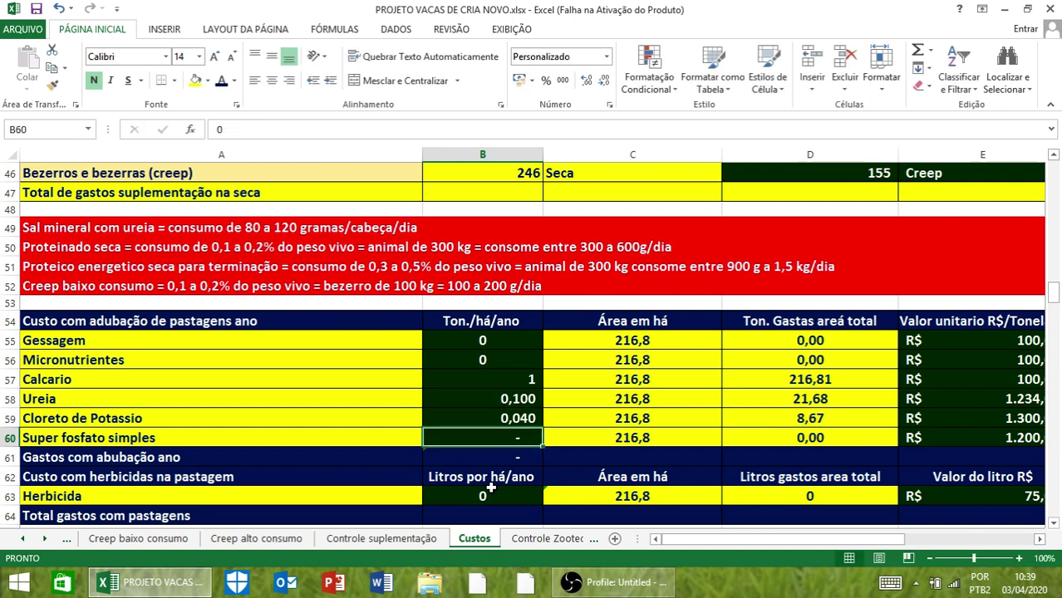
Look up the recommended urea, superphosphate and potassium chloride amounts per hectare on the "Vacas de cria a pasto" sheet
left_click(23, 539)
left_click(22, 538)
left_click(22, 538)
left_click(22, 538)
left_click(22, 538)
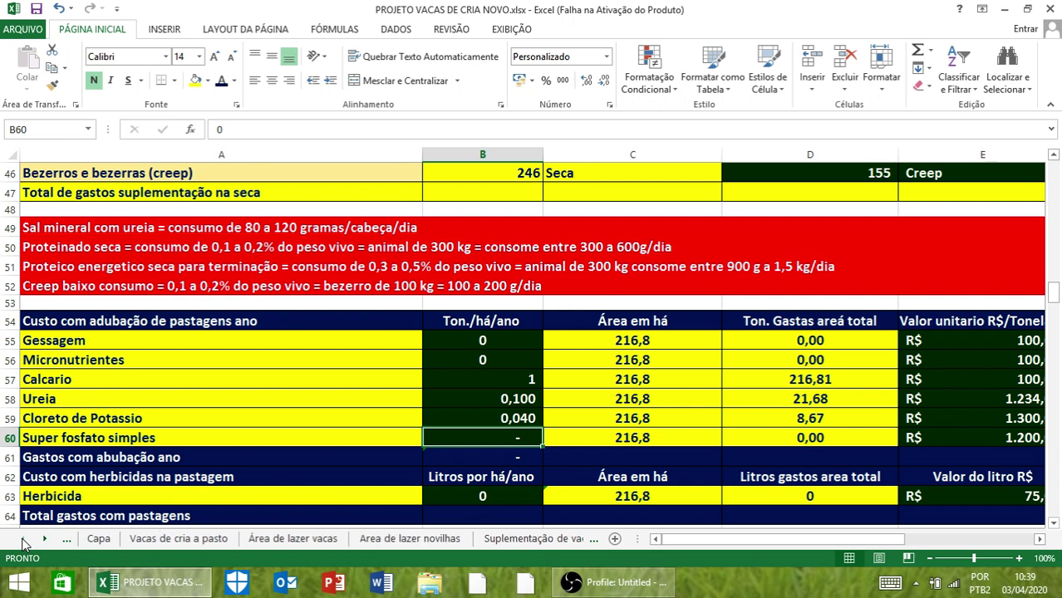
left_click(154, 540)
scroll(637, 373, "down", 9)
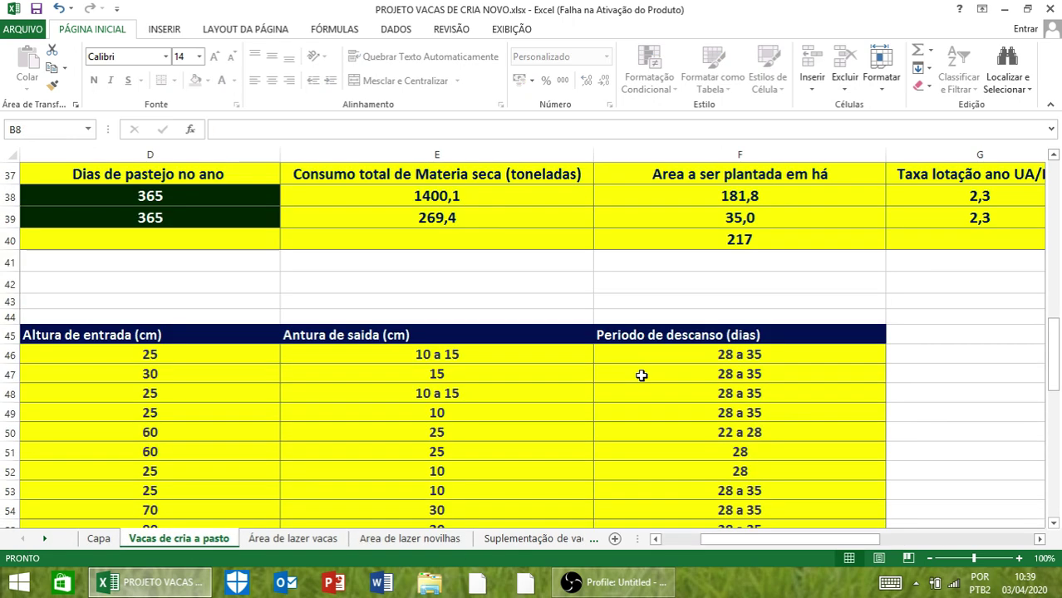
scroll(765, 492, "down", 5)
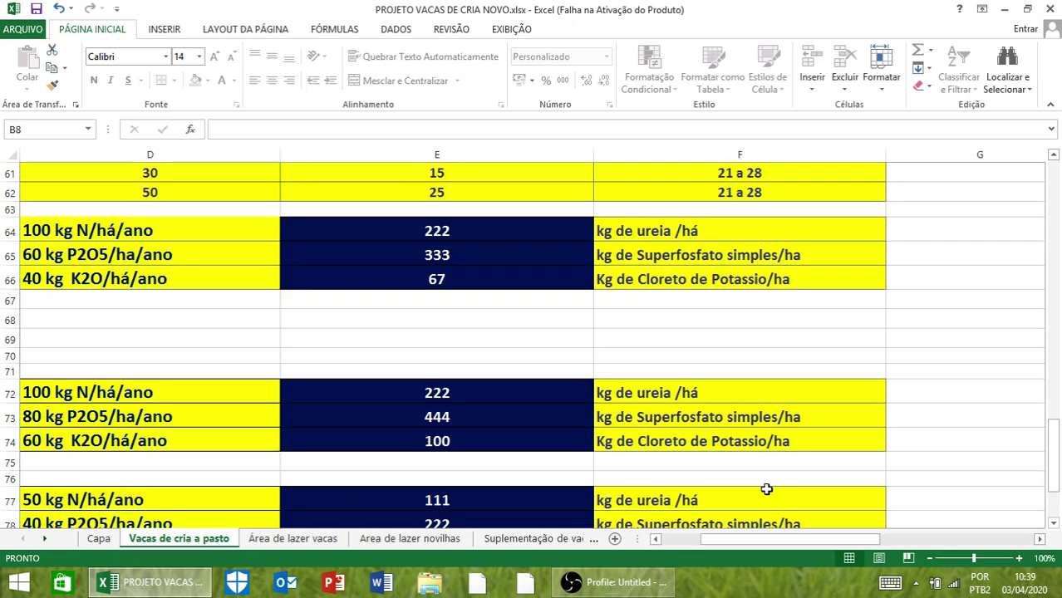
scroll(766, 489, "up", 1)
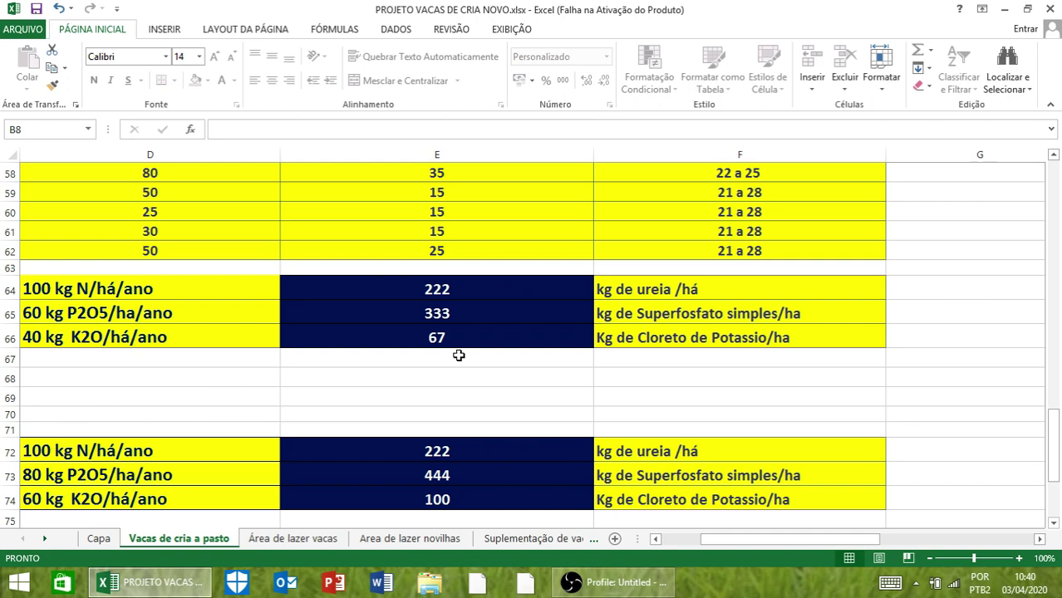
Return to the pasture fertilization cost table on the "Custos" sheet
left_click(545, 540)
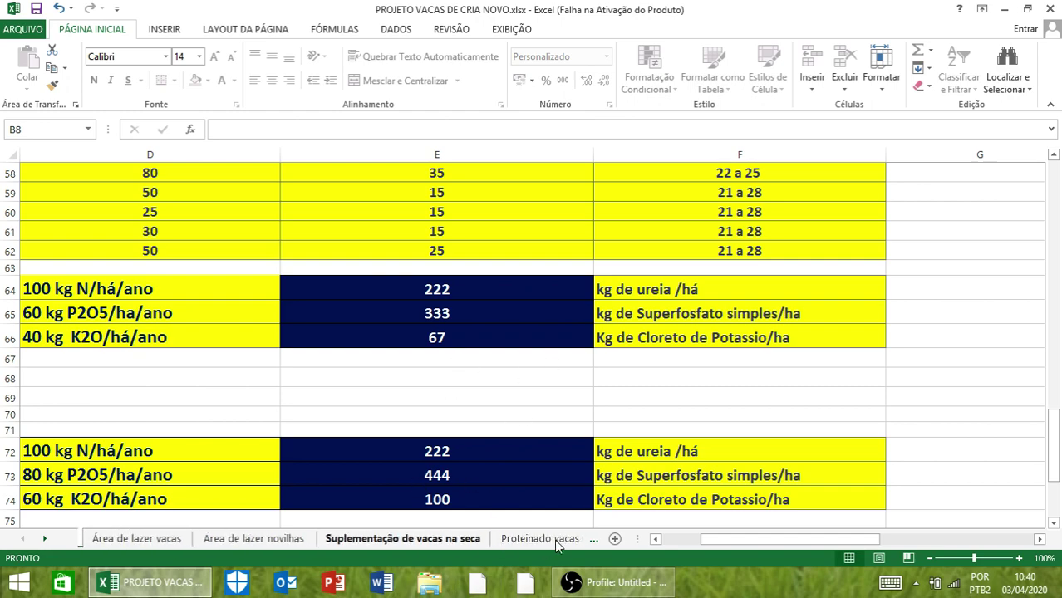
left_click(552, 540)
left_click(556, 540)
left_click(559, 540)
left_click(560, 540)
left_click(559, 540)
left_click(578, 541)
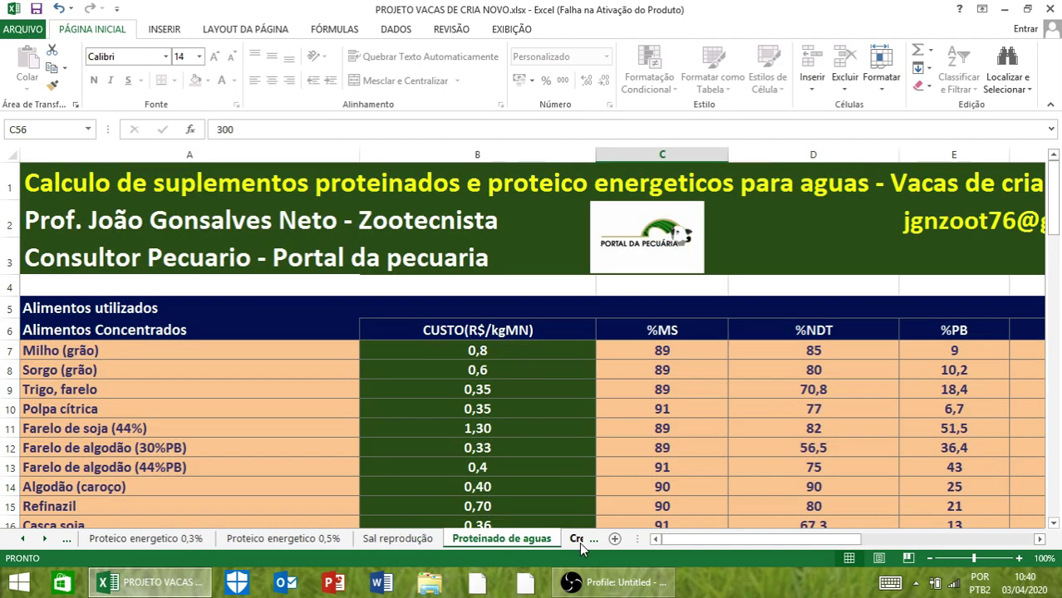
left_click(578, 543)
left_click(579, 543)
left_click(571, 544)
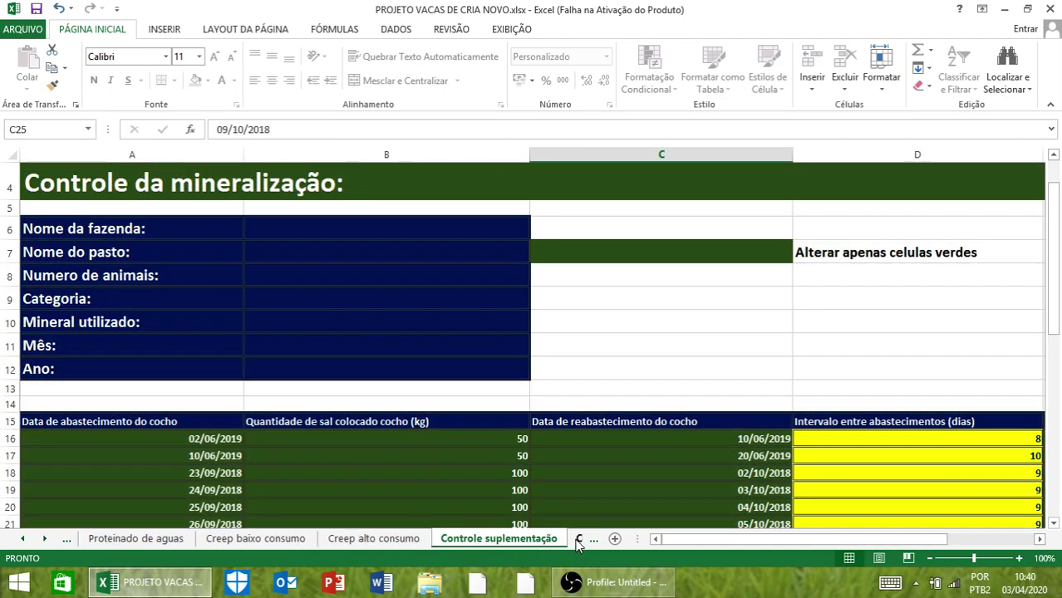
left_click(583, 538)
left_click(558, 545)
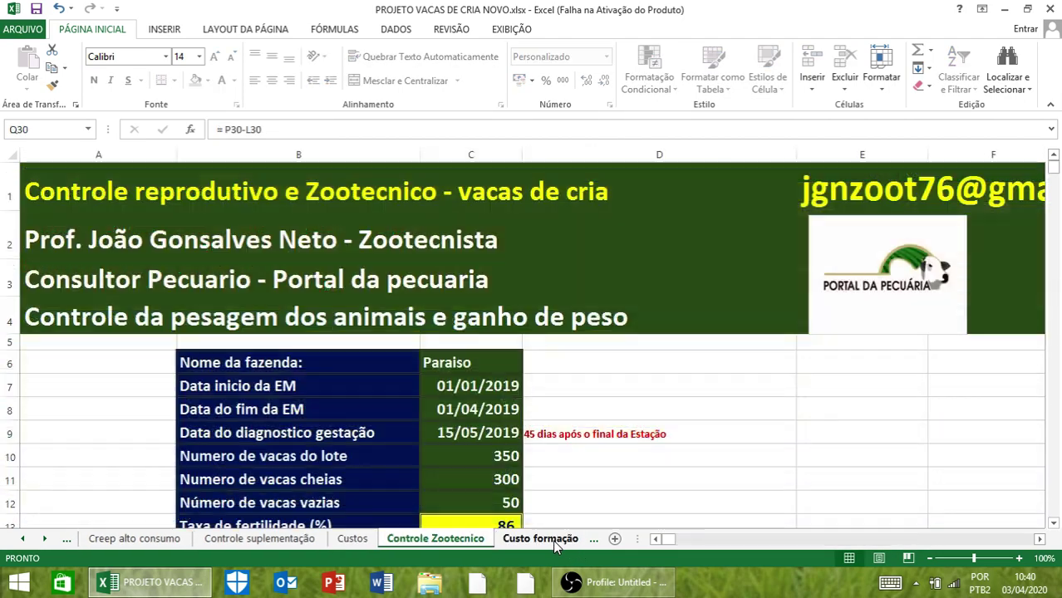
left_click(356, 542)
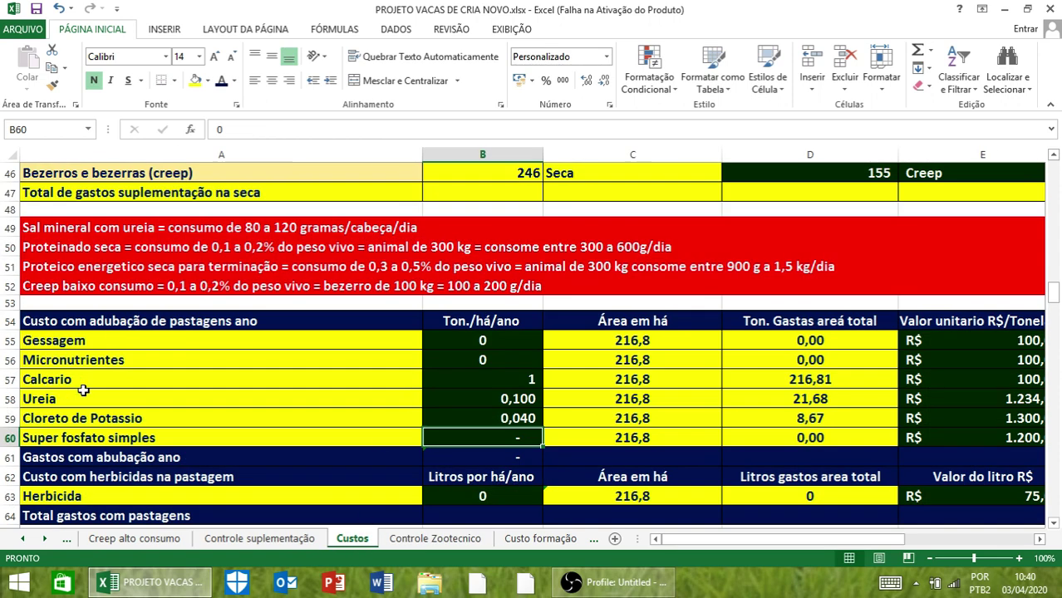
Set the Ureia rate to 0,222 and the Cloreto de Potassio rate to 0,067 ton/há/ano
left_click(458, 394)
type("0,222")
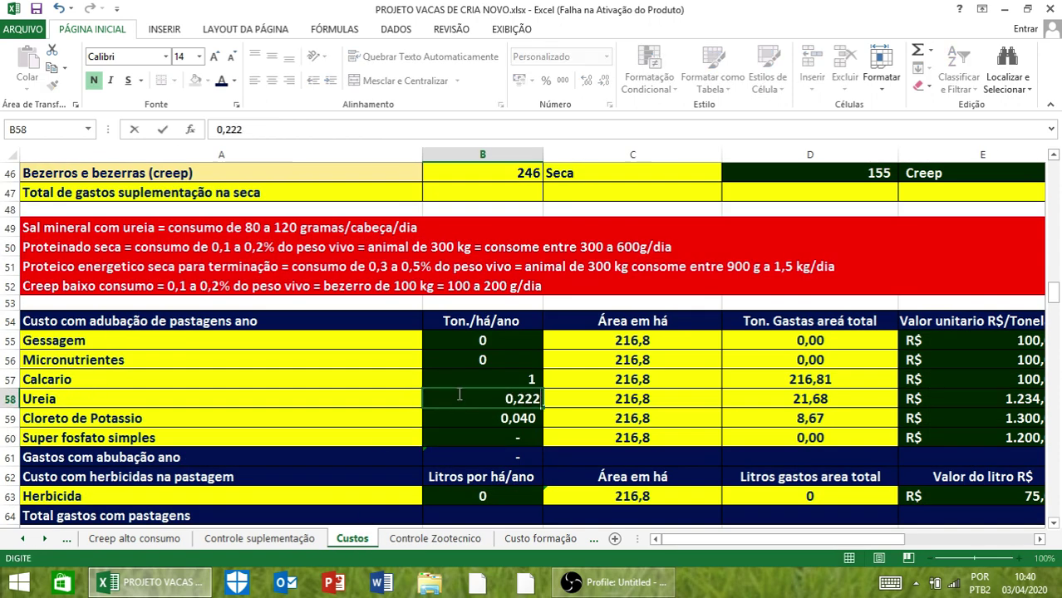
key("Return")
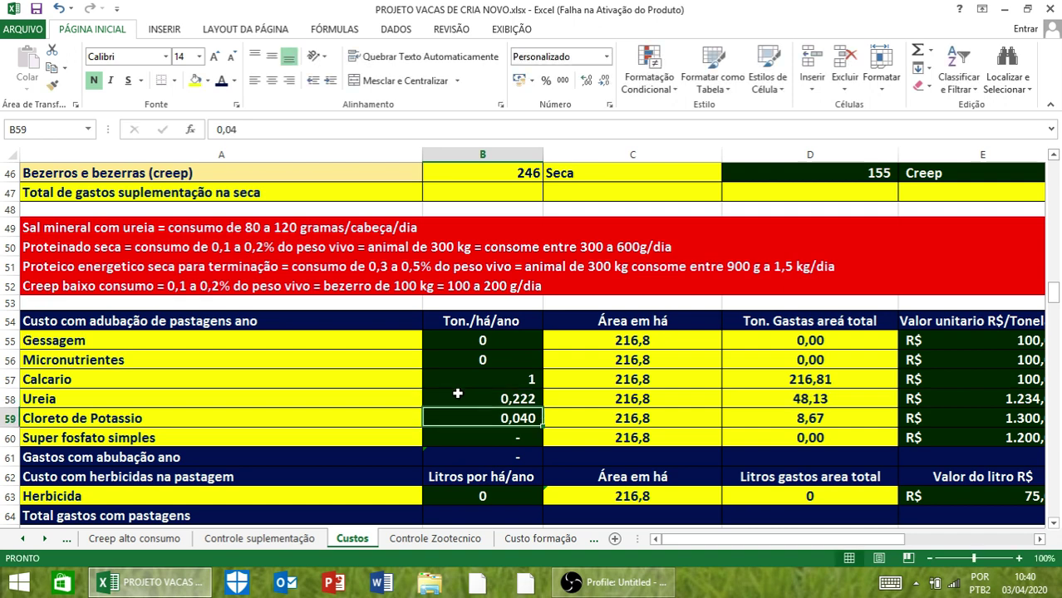
type("0,067")
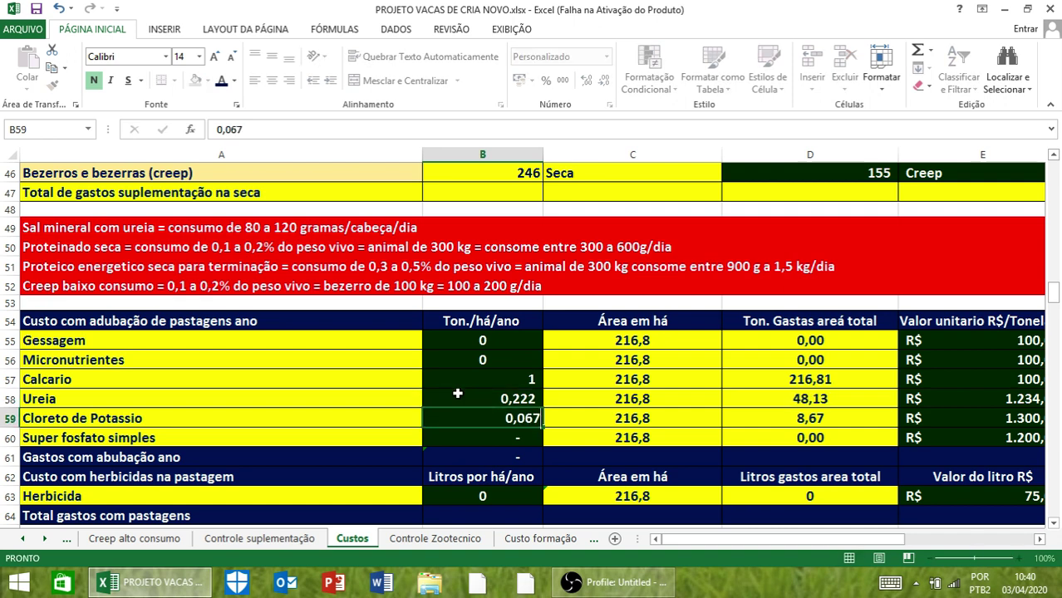
key("Return")
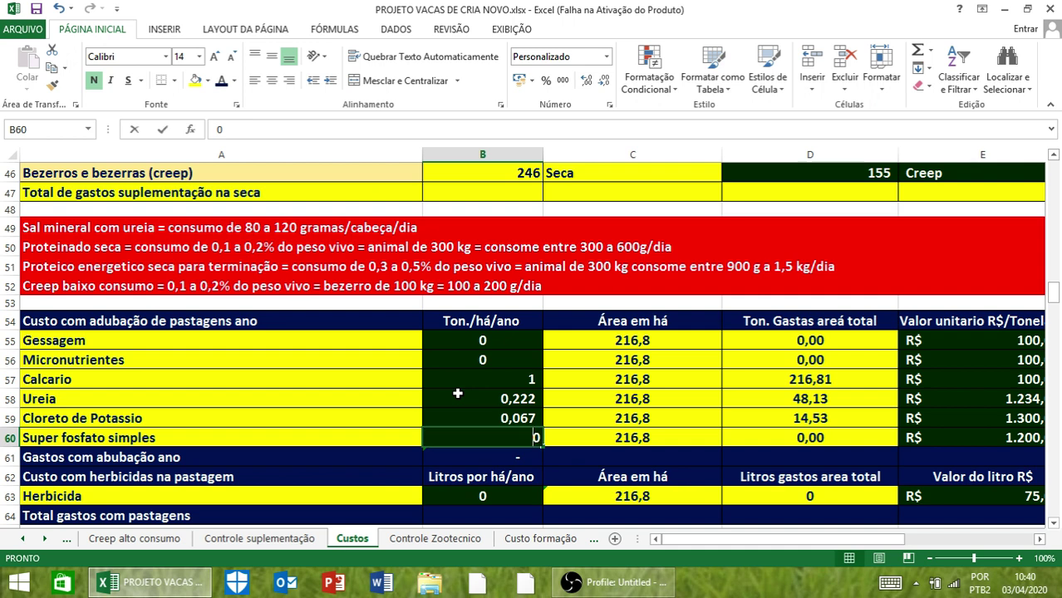
Start the Super fosfato simples rate entry and look up its recommended amount per hectare on the "Vacas de cria a pasto" sheet
type("0,")
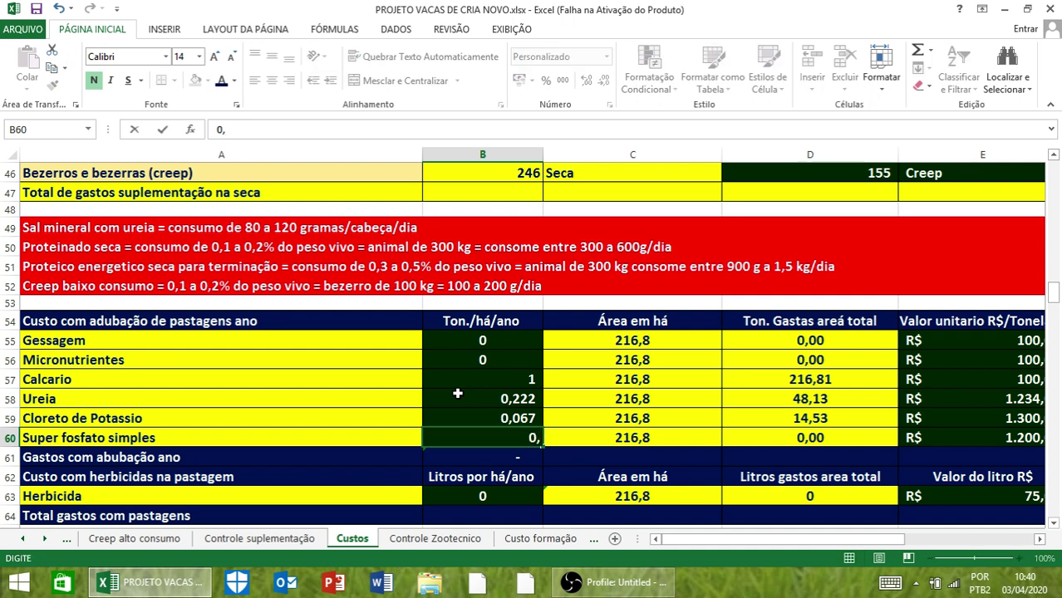
left_click(23, 539)
left_click(22, 539)
left_click(22, 540)
left_click(22, 539)
left_click(22, 539)
left_click(22, 539)
left_click(191, 539)
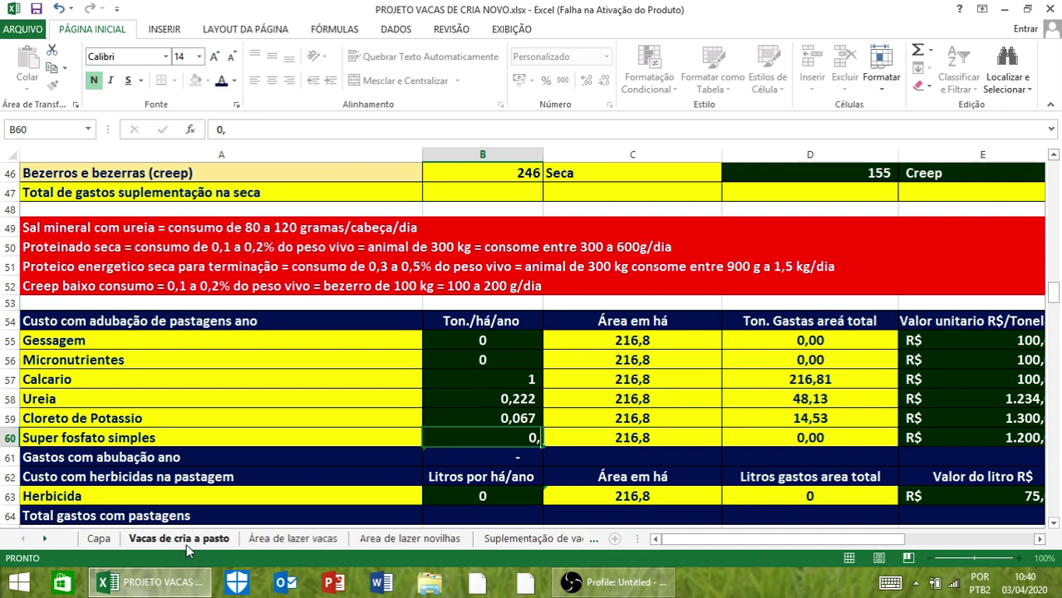
scroll(640, 417, "down", 1)
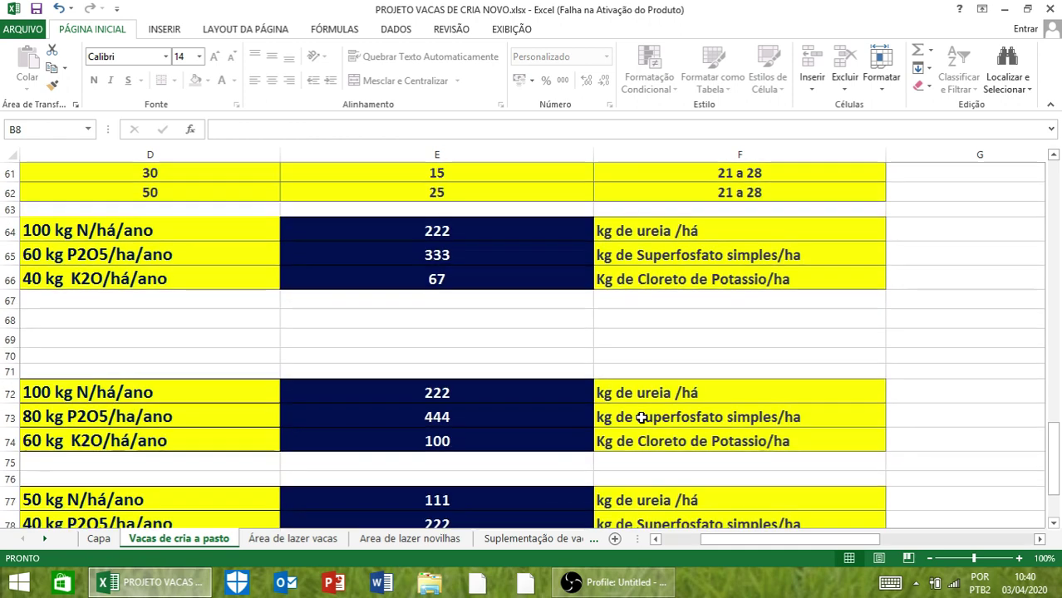
Check which forages each fertilization suggestion covers on the "Vacas de cria a pasto" sheet, and return to the "Custos" sheet
scroll(502, 334, "up", 1)
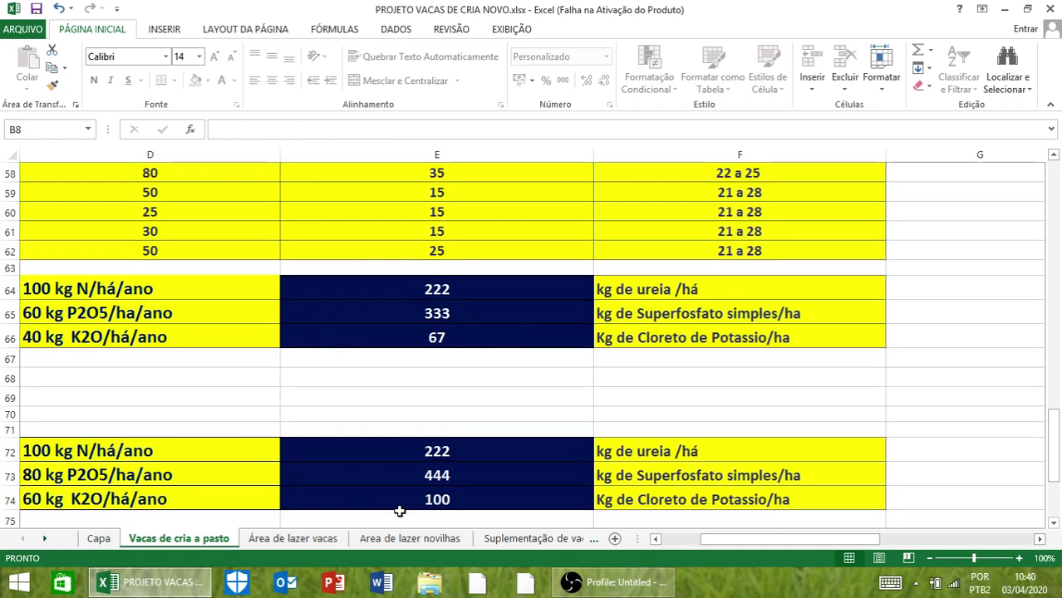
left_click(655, 539)
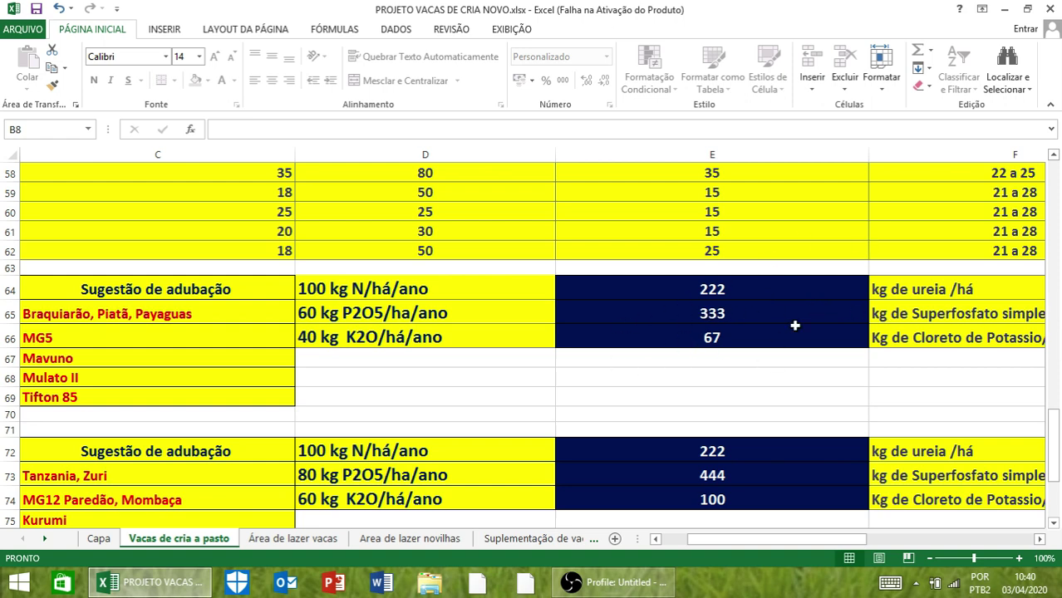
left_click(498, 539)
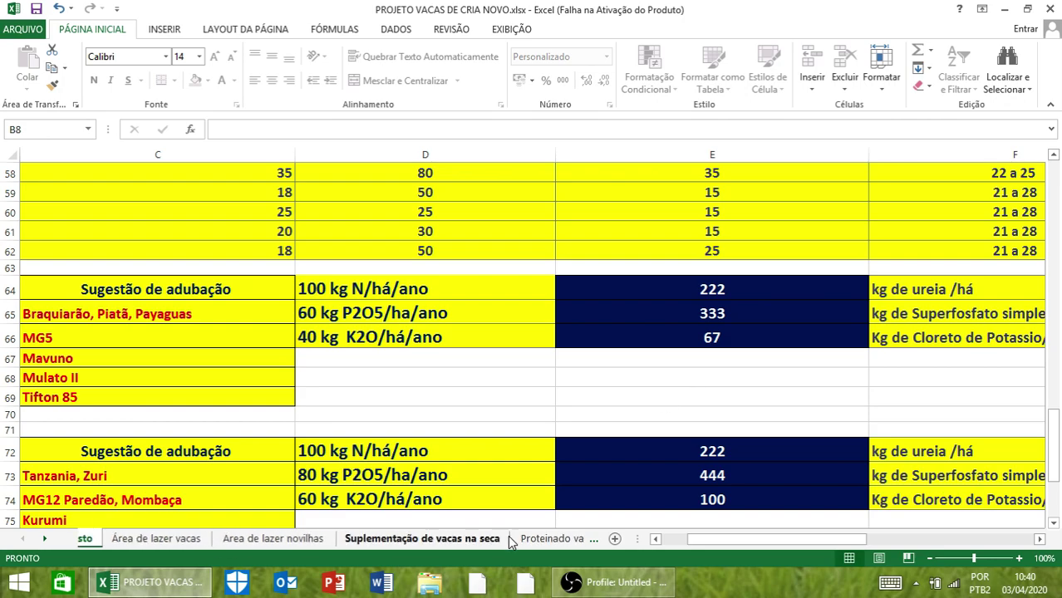
left_click(505, 541)
left_click(509, 540)
left_click(511, 540)
left_click(513, 540)
left_click(517, 541)
left_click(571, 542)
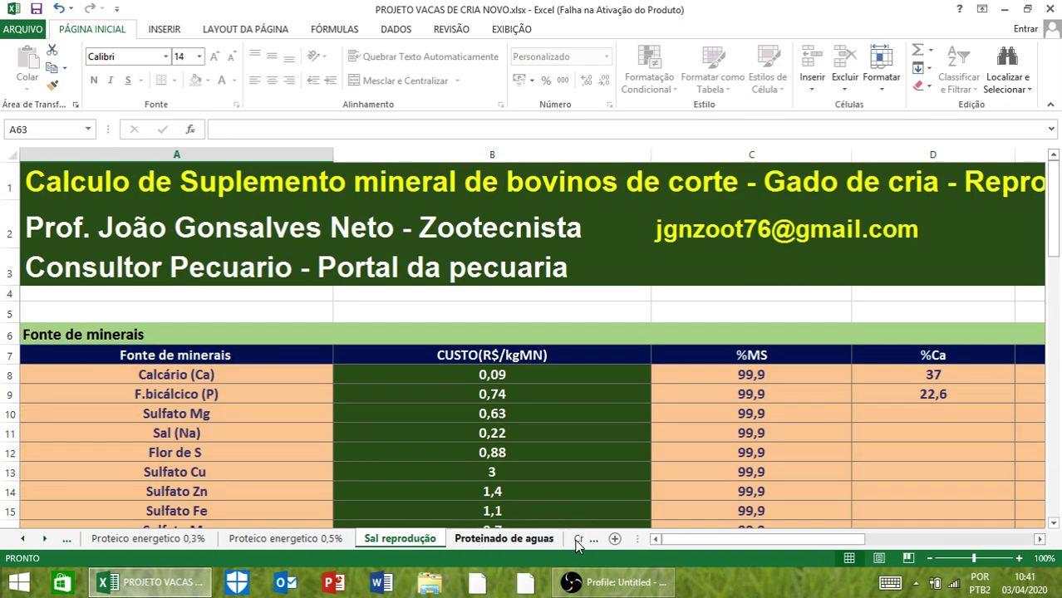
left_click(577, 541)
left_click(579, 542)
key("ctrl+Page_Down")
key("ctrl+Page_Down")
key("ctrl+Page_Down")
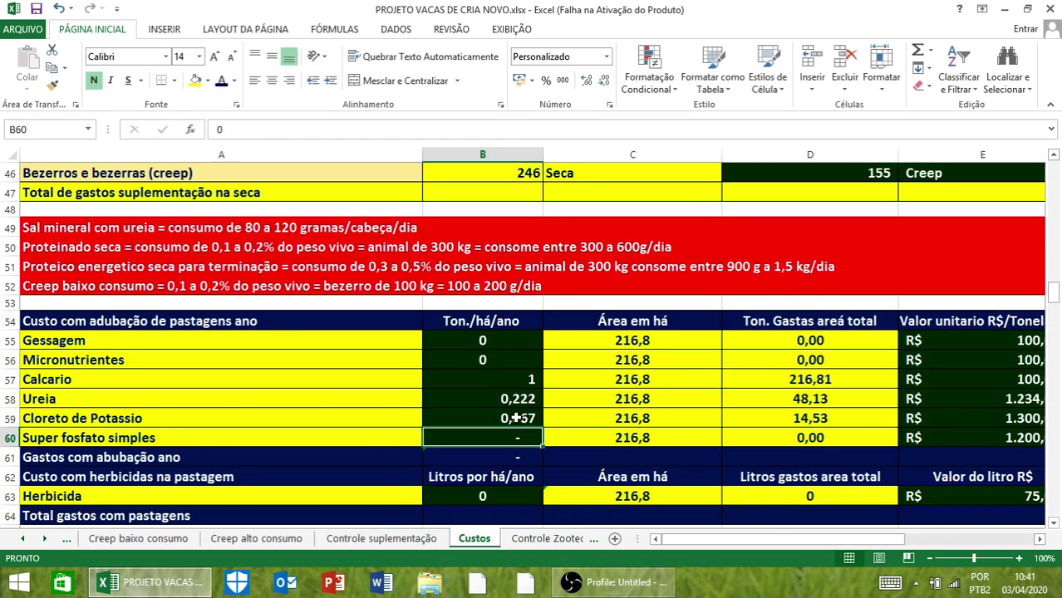
Set the Super fosfato simples rate to 0,333 ton/há/ano in the pasture fertilization cost table
type("0,333")
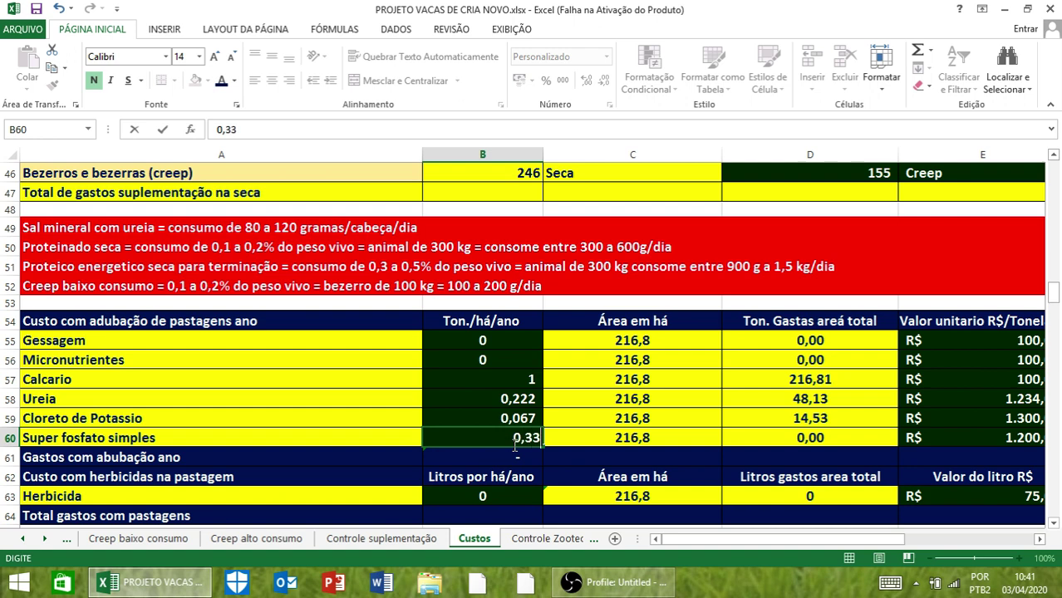
key("Return")
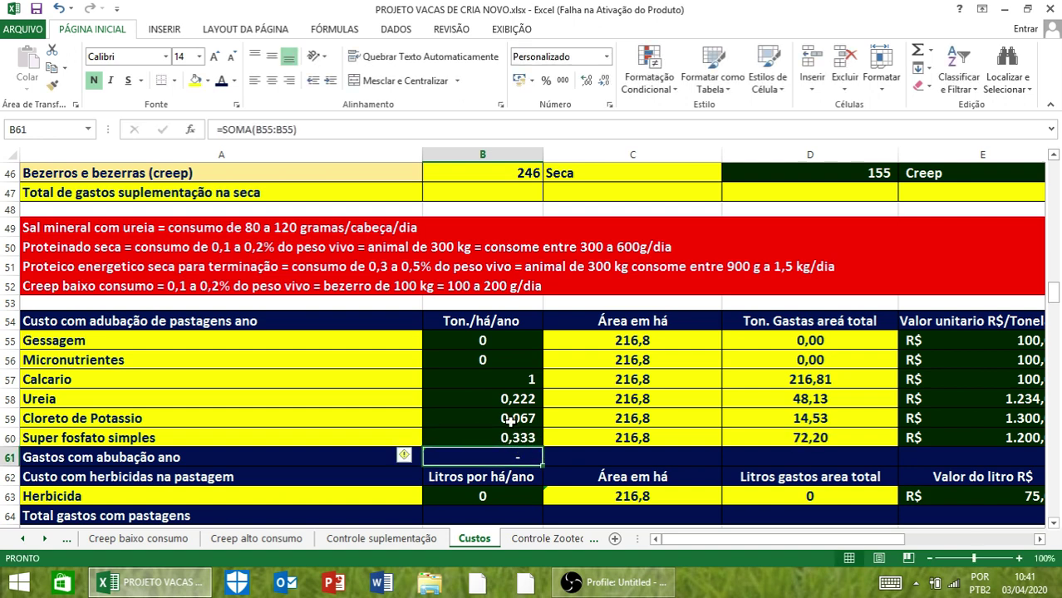
left_click(523, 418)
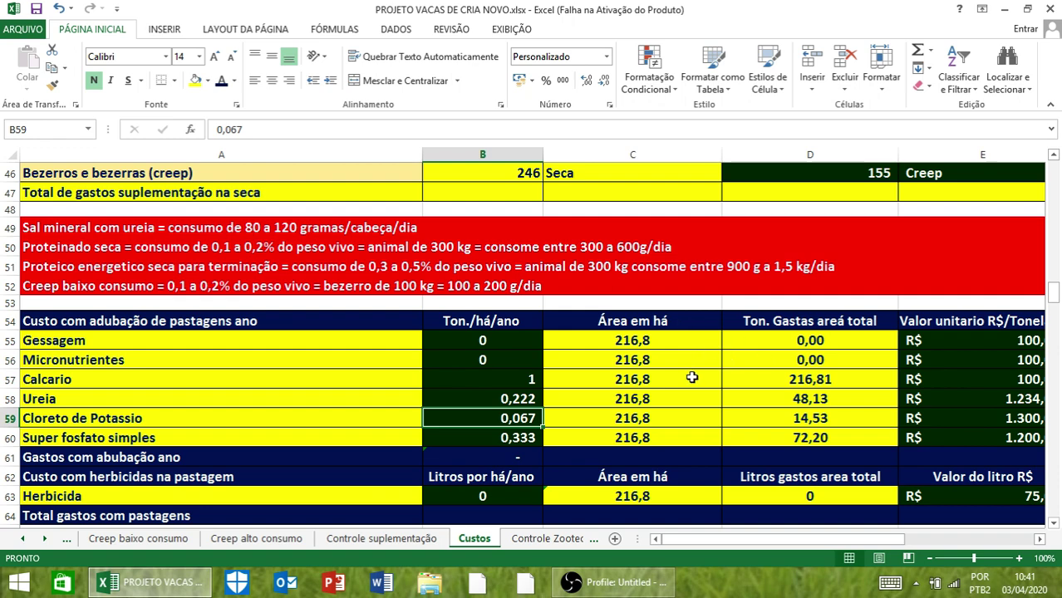
Review the tonnages, unit prices and total values of the pasture fertilization and herbicide cost tables
scroll(828, 445, "down", 1)
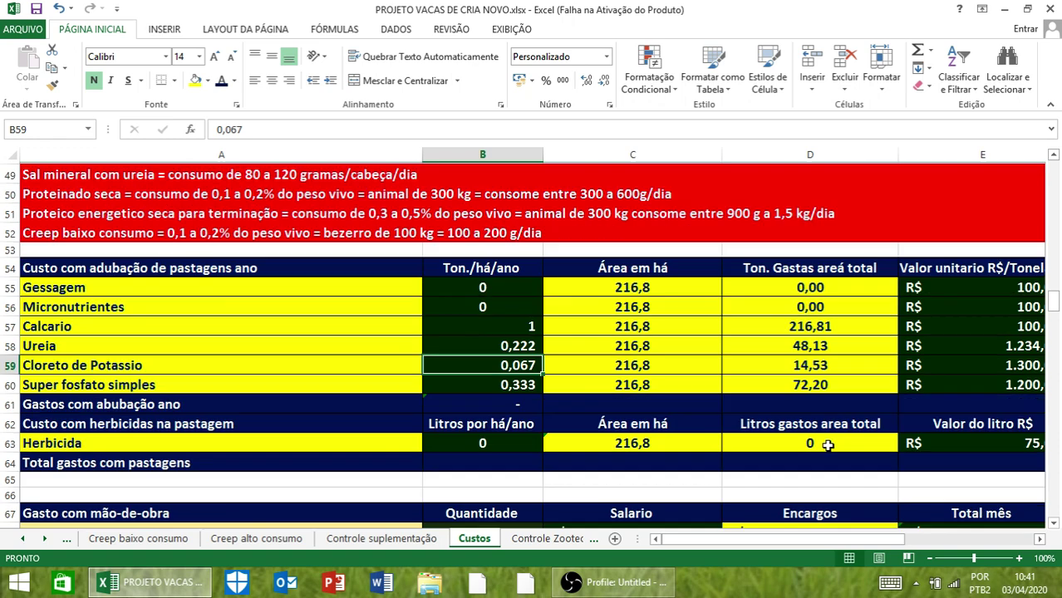
left_click(1039, 539)
left_click(1039, 540)
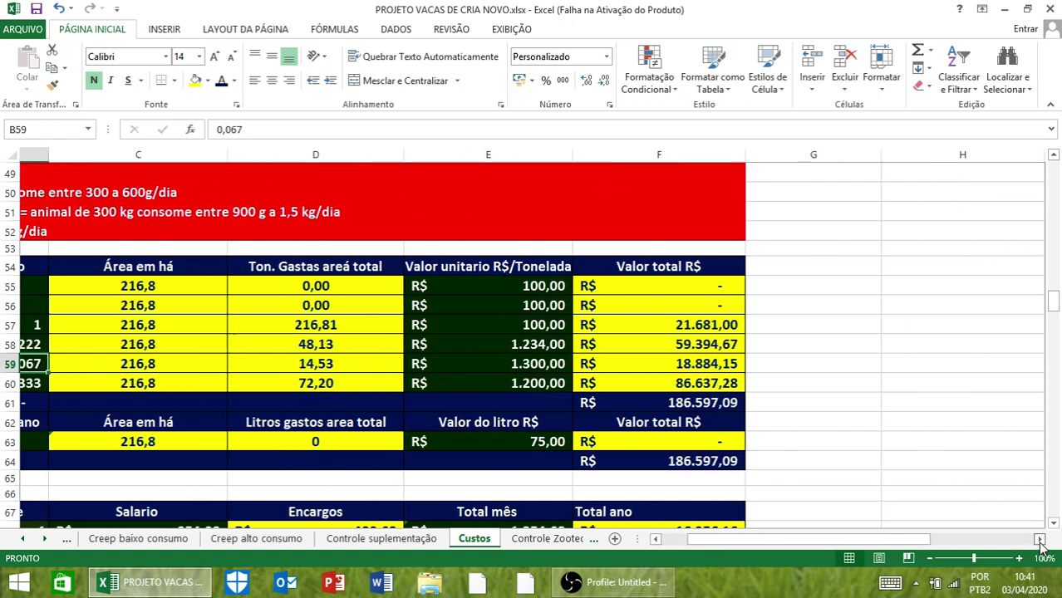
left_click(677, 540)
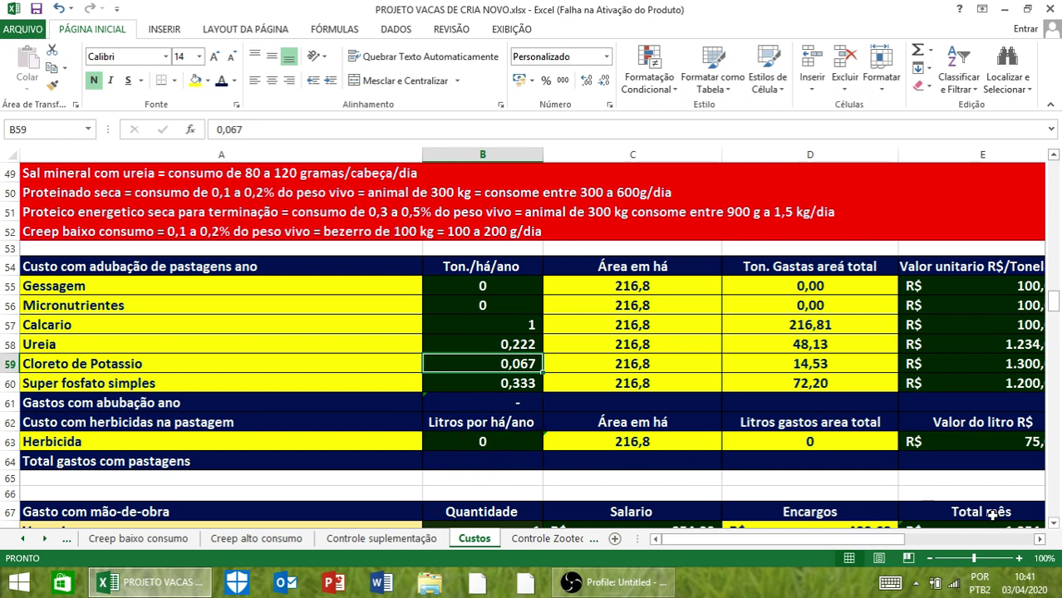
left_click(1040, 539)
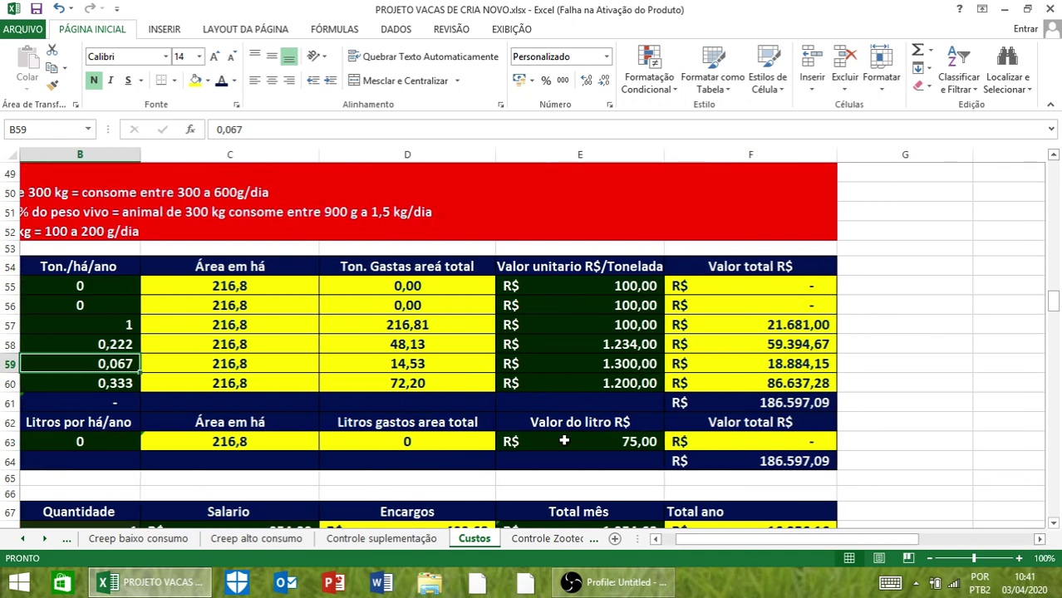
left_click(670, 541)
Set the Vaqueiro quantity to 2 in the "Gasto com mão-de-obra" table
scroll(308, 358, "down", 2)
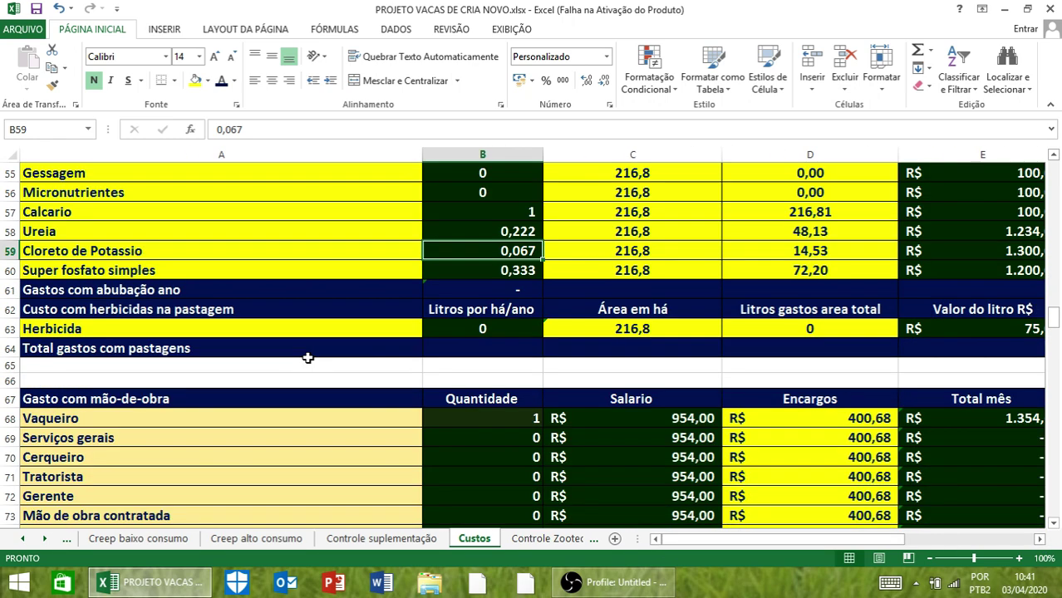
scroll(307, 358, "down", 2)
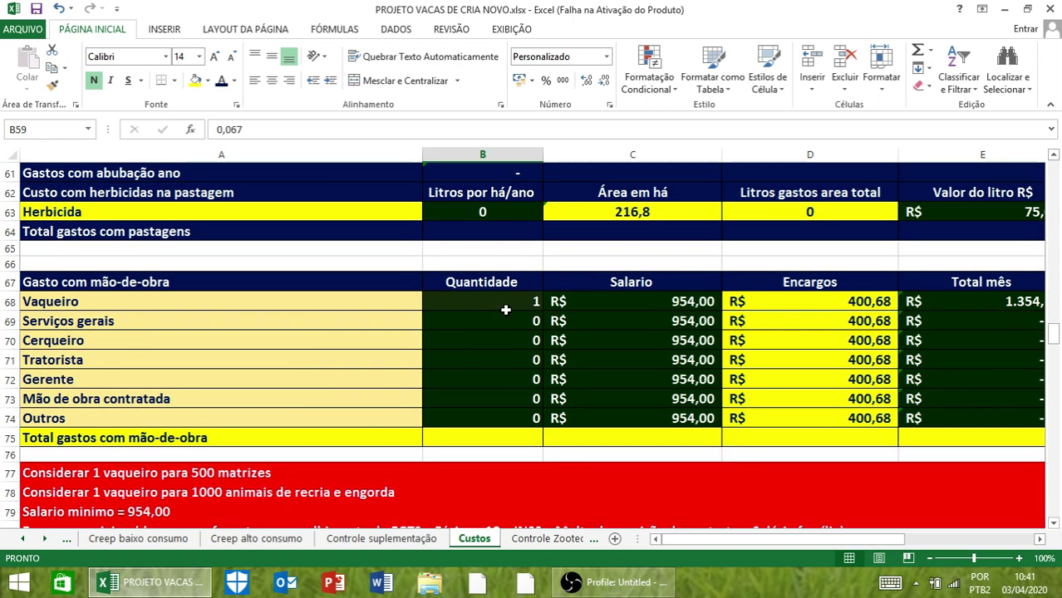
left_click(505, 309)
type("2")
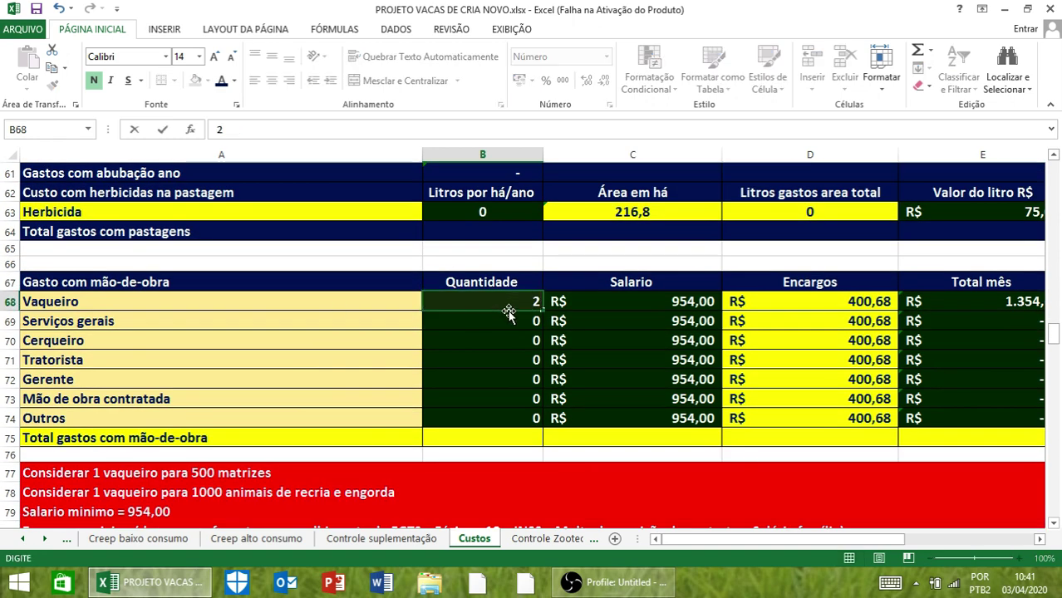
key("Return")
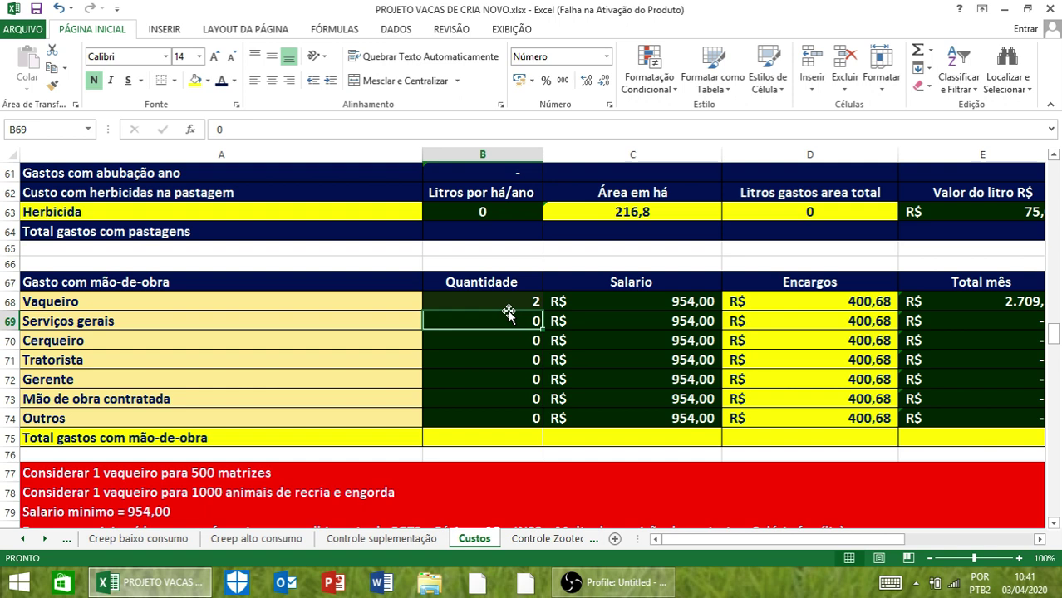
Set the Vaqueiro and Serviços gerais quantities to 1 each in the labour cost table
left_click(507, 308)
type("1")
left_click(507, 309)
key("Return")
type("1")
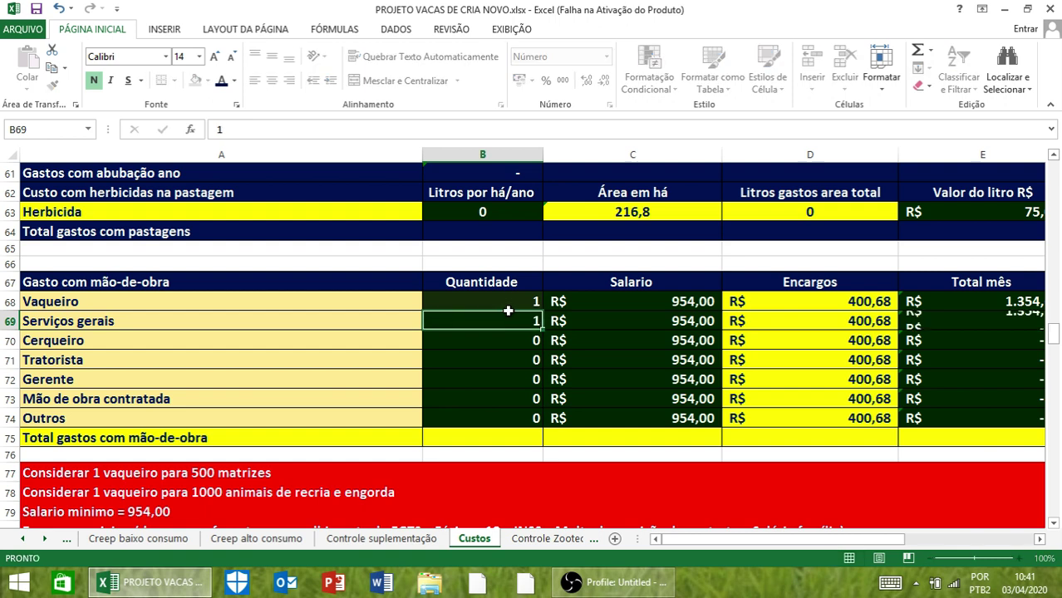
key("Return")
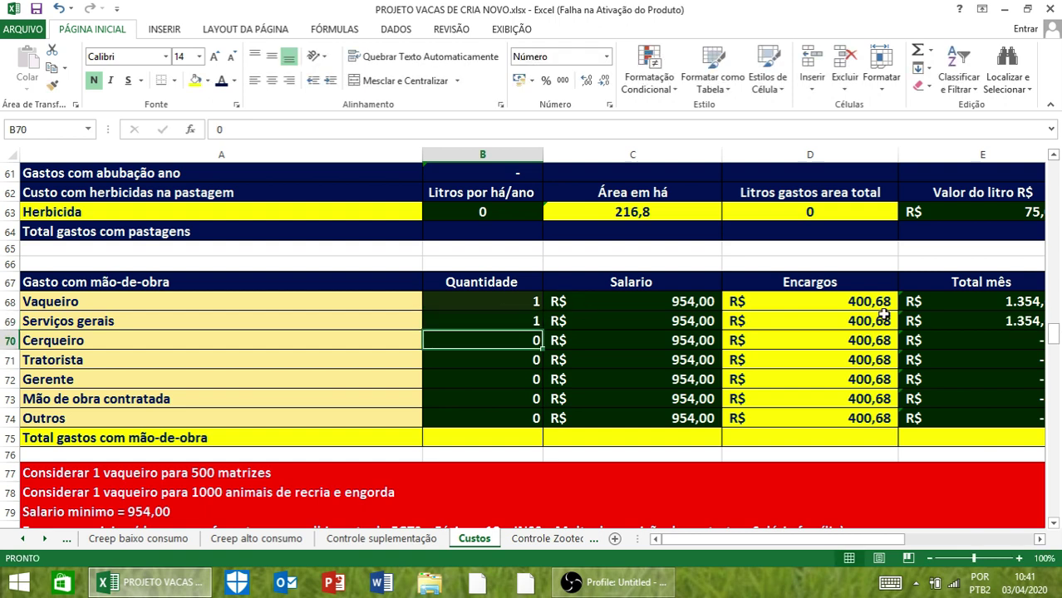
Review the monthly and yearly labour cost totals and the staffing notes below the table
left_click(1040, 540)
left_click(1039, 540)
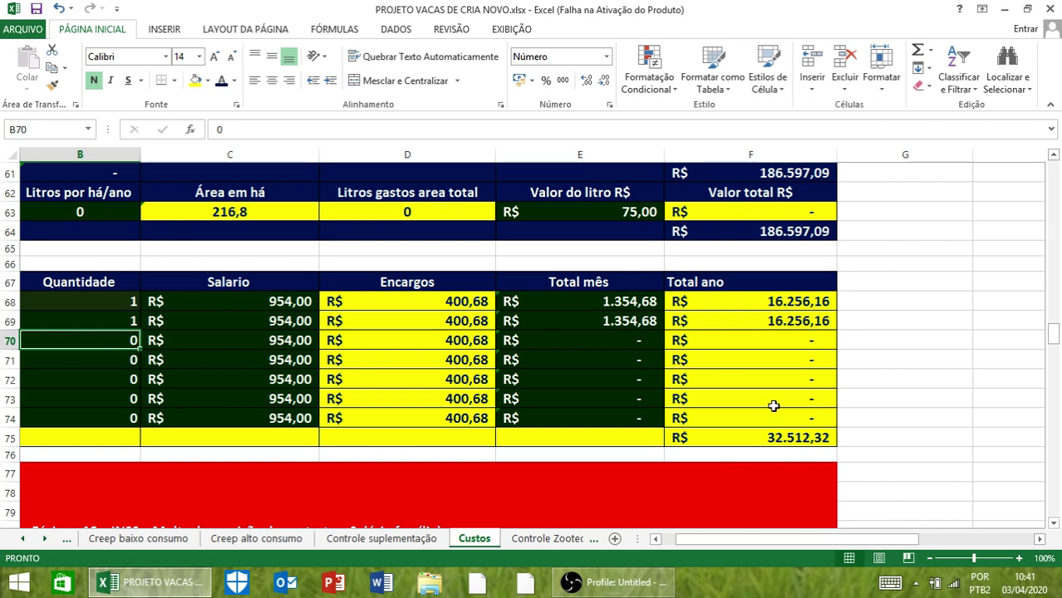
left_click(663, 542)
scroll(377, 299, "down", 2)
scroll(376, 296, "down", 1)
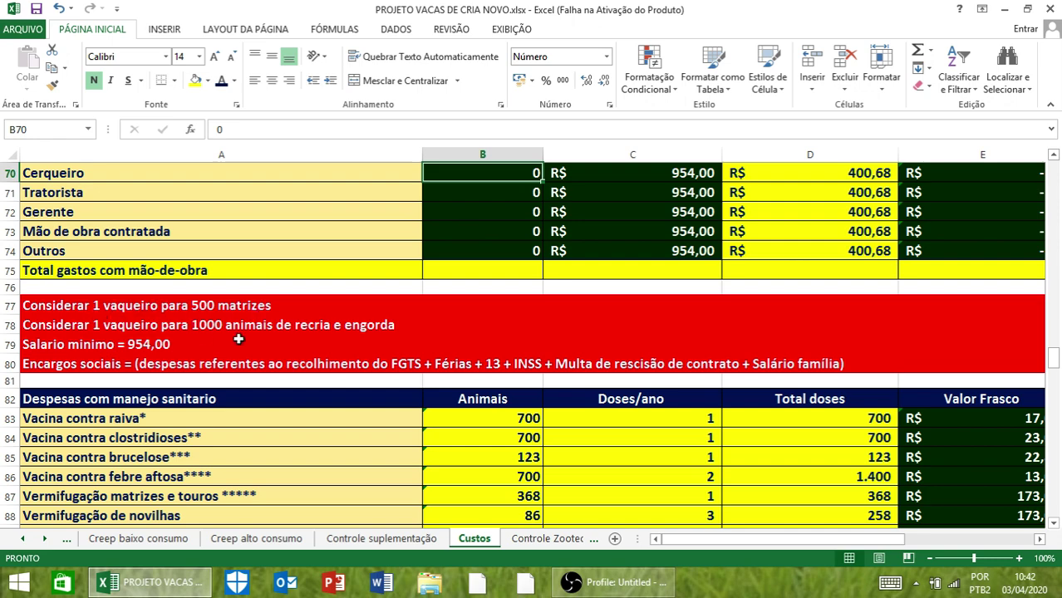
scroll(490, 282, "up", 1)
Review the "Despesas com manejo sanitario" table and its vaccination and deworming notes, down to the reproduction and other expenses
scroll(465, 386, "down", 4)
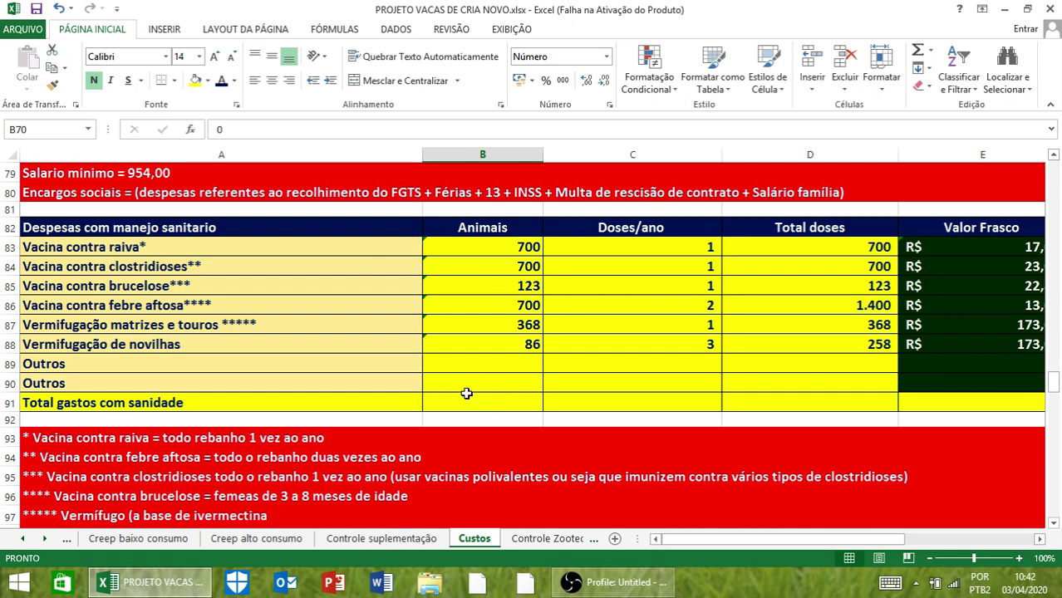
scroll(575, 282, "down", 1)
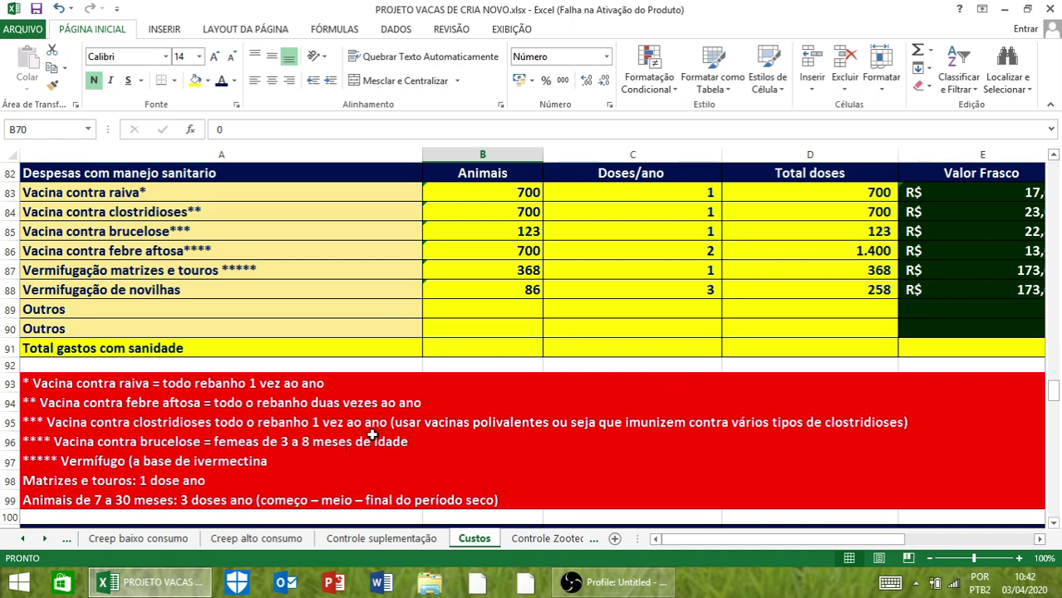
scroll(373, 434, "down", 3)
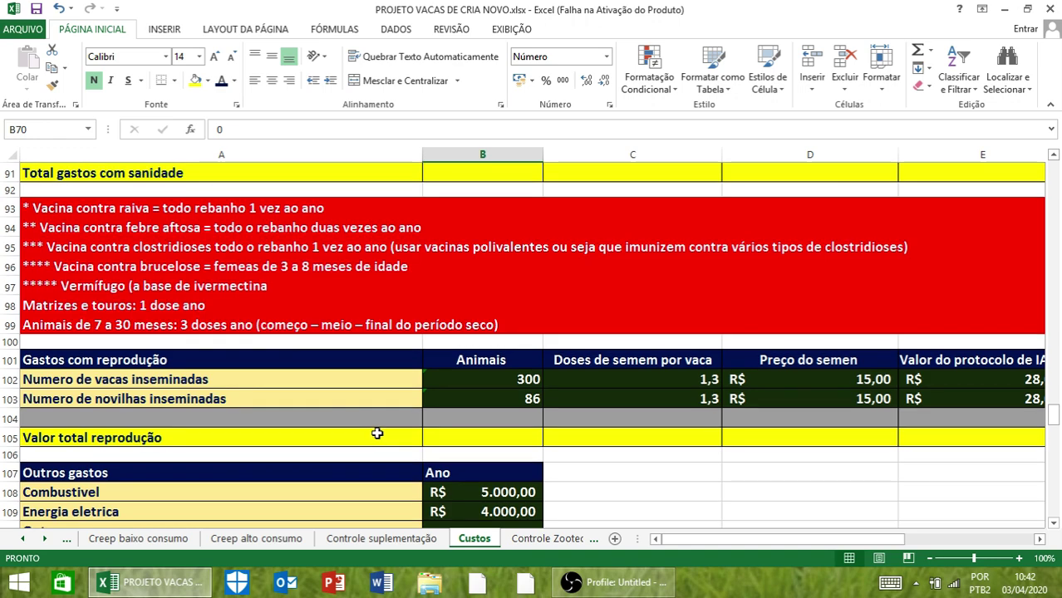
scroll(376, 433, "down", 1)
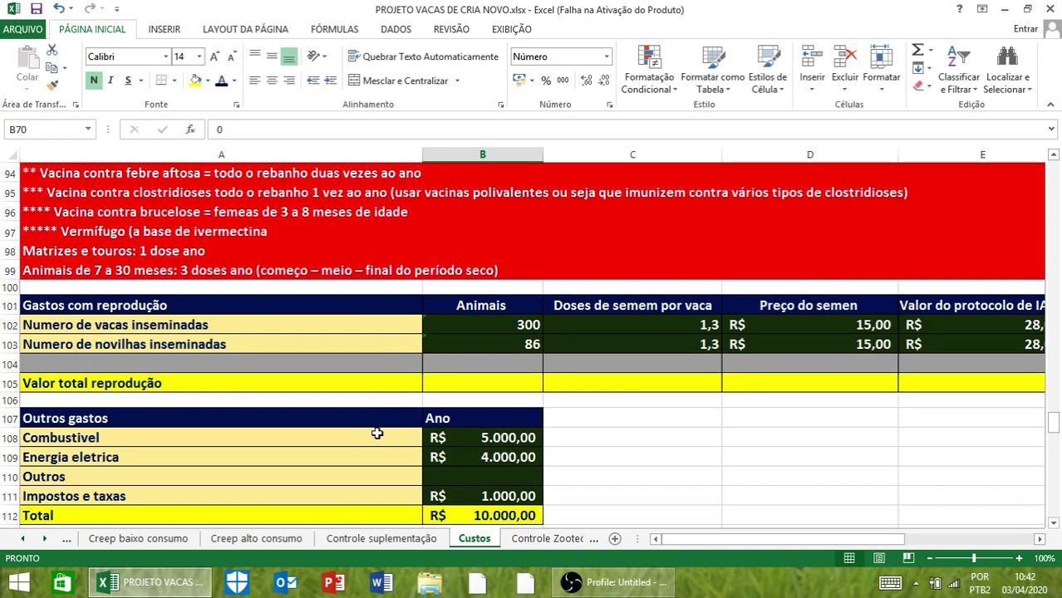
Set the semen price to 0 for both the inseminated cows and heifers in the "Gastos com reprodução" table
left_click(1040, 539)
left_click(664, 537)
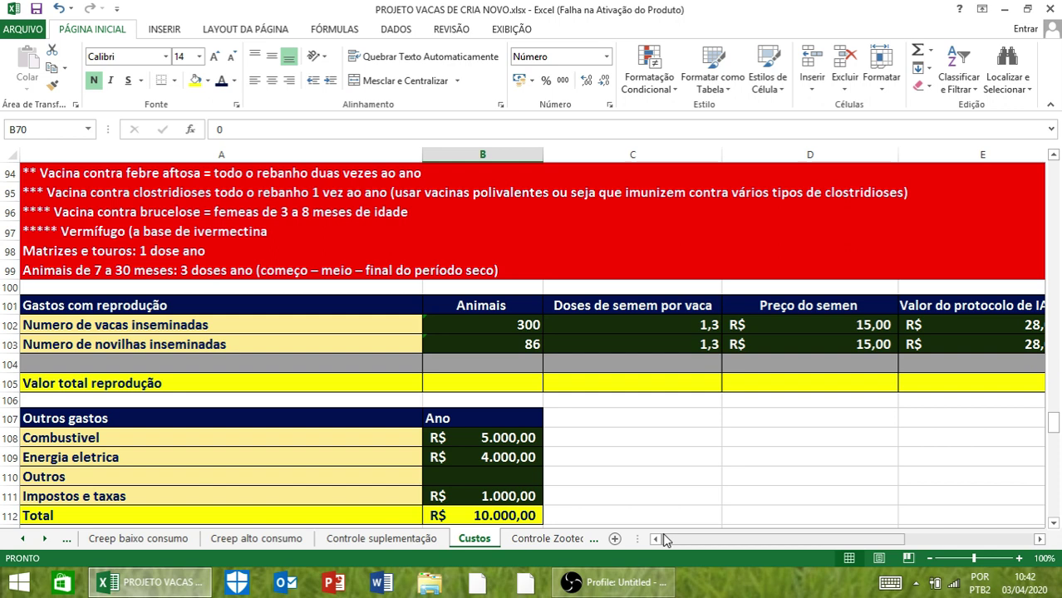
left_click(1039, 538)
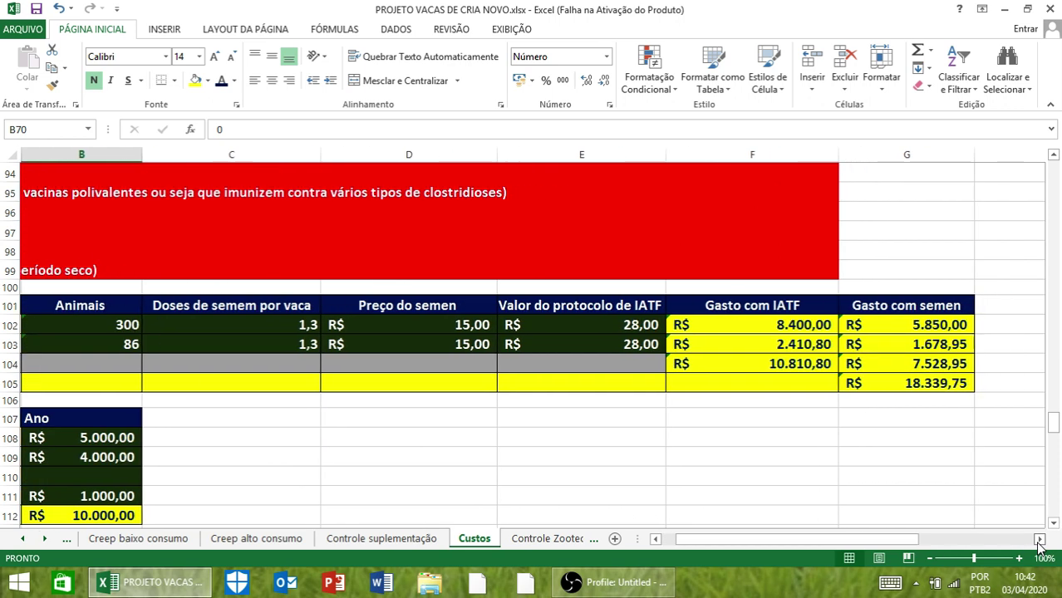
left_click(445, 326)
key("BackSpace")
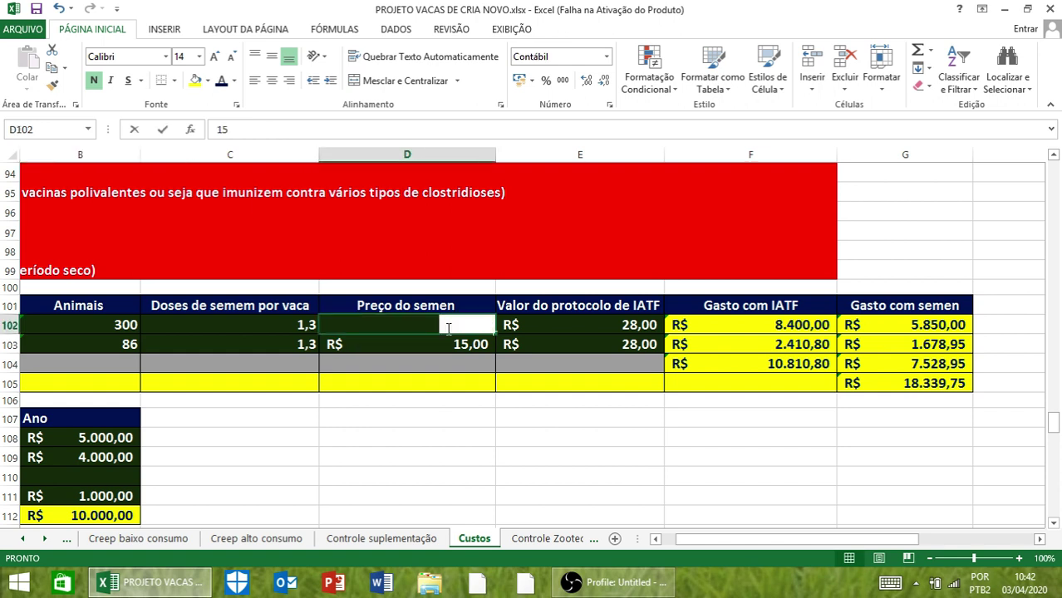
key("Return")
key("BackSpace")
key("Return")
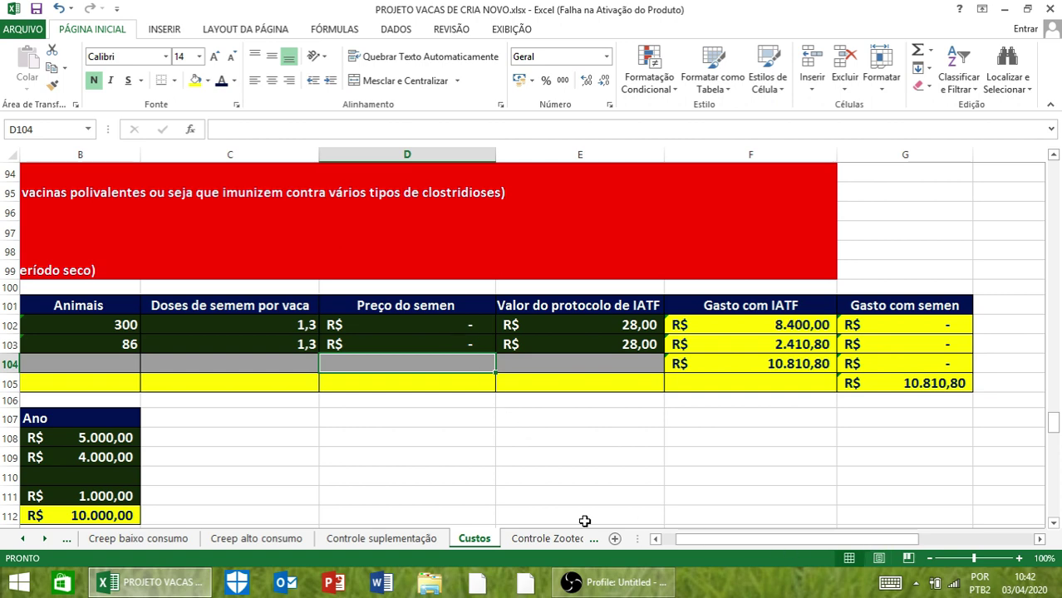
Set the semen doses per cow to 0 for both the inseminated cows and heifers
left_click(656, 539)
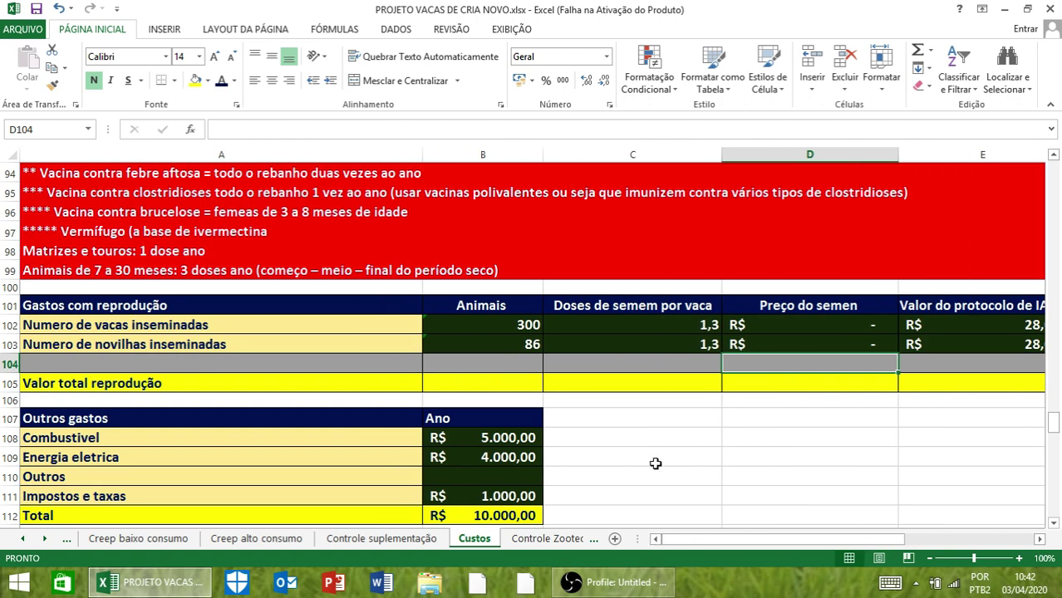
left_click(826, 325)
key("F2")
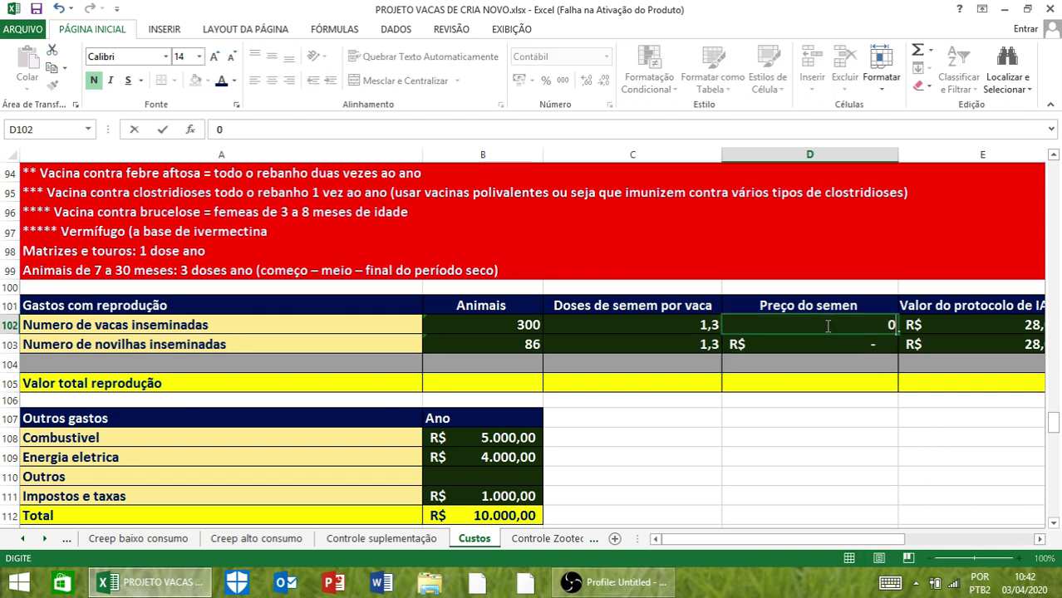
key("Return")
key("F2")
key("shift+Tab")
key("F2")
key("Escape")
key("Up")
key("ctrl+z")
key("Right")
key("Right")
key("Right")
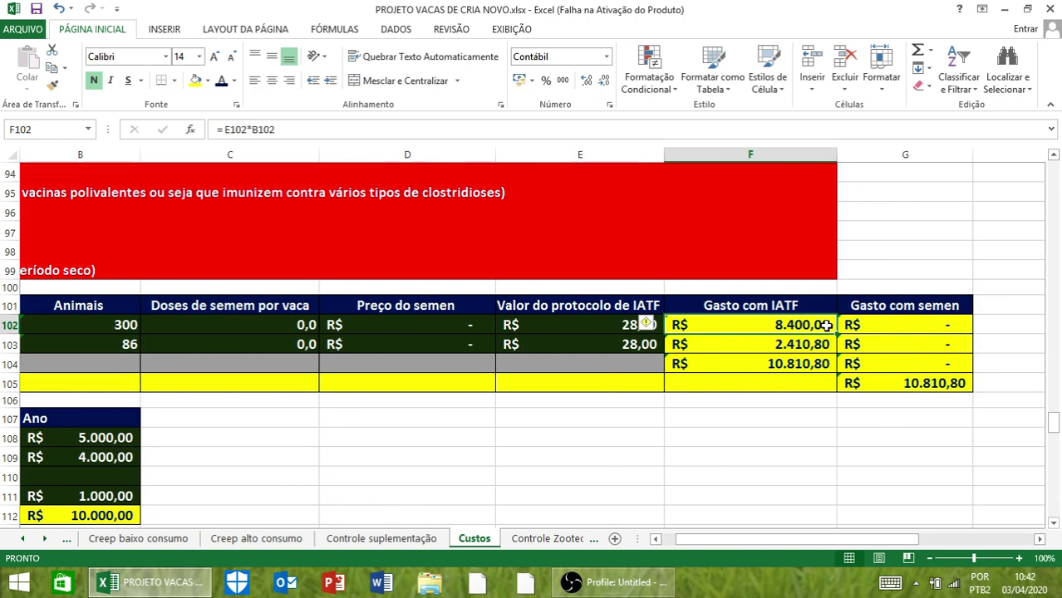
Set the IATF protocol value to 0 for both the inseminated cows and heifers
key("Left")
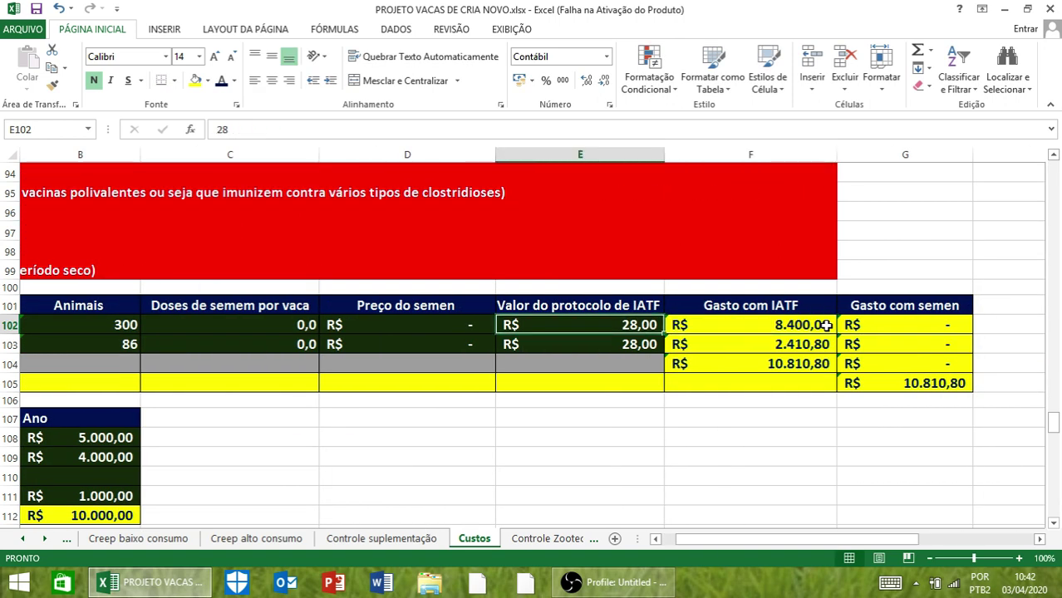
key("Delete")
key("Down")
key("Delete")
key("Down")
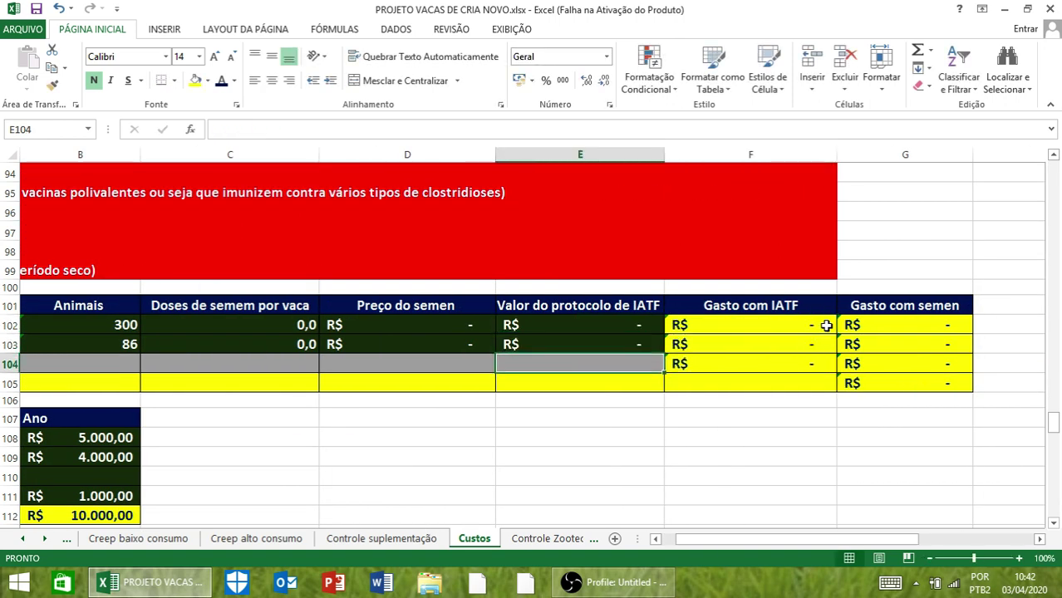
Inspect the animal count cells of the inseminated cows and heifers in the reproduction cost table
key("Up")
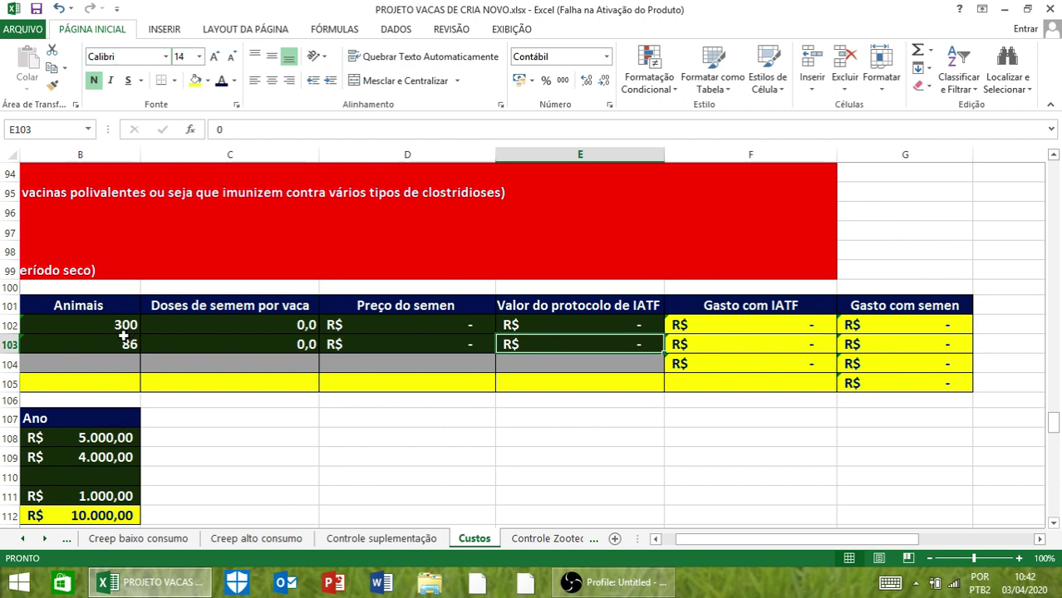
left_click(118, 328)
left_click(103, 339)
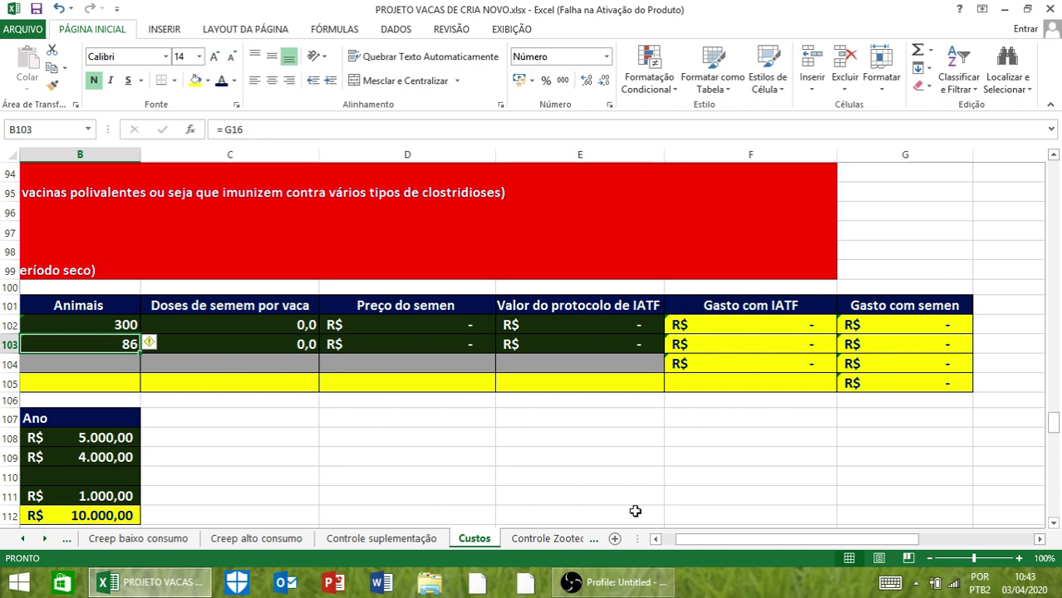
Undo the zero entries for semen price, semen doses and IATF protocol in the "Gastos com reprodução" table
left_click(654, 540)
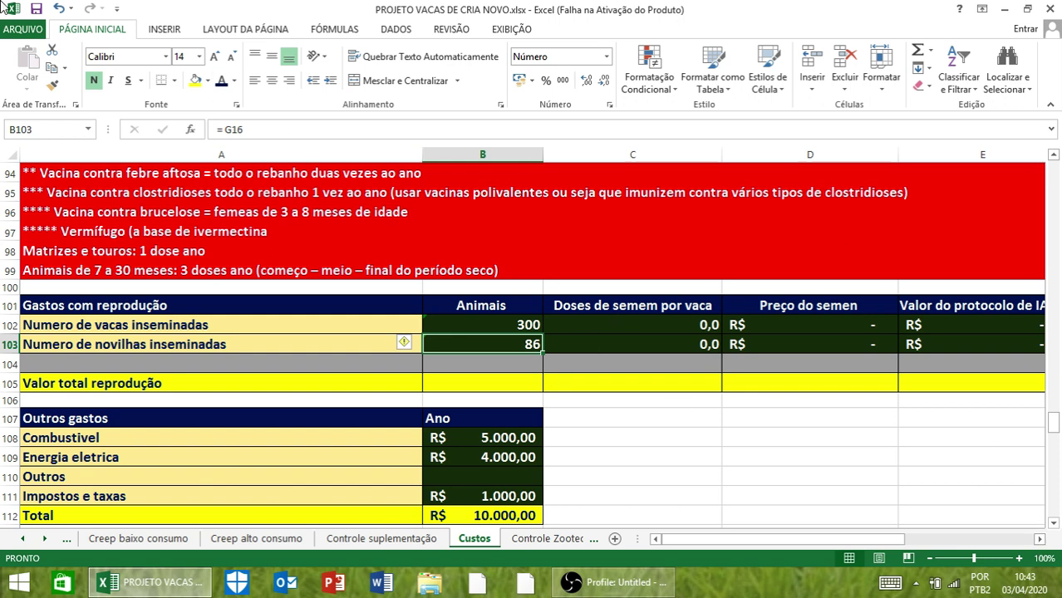
left_click(60, 11)
left_click(61, 12)
left_click(61, 12)
left_click(61, 11)
left_click(60, 12)
left_click(61, 11)
left_click(61, 11)
left_click(60, 12)
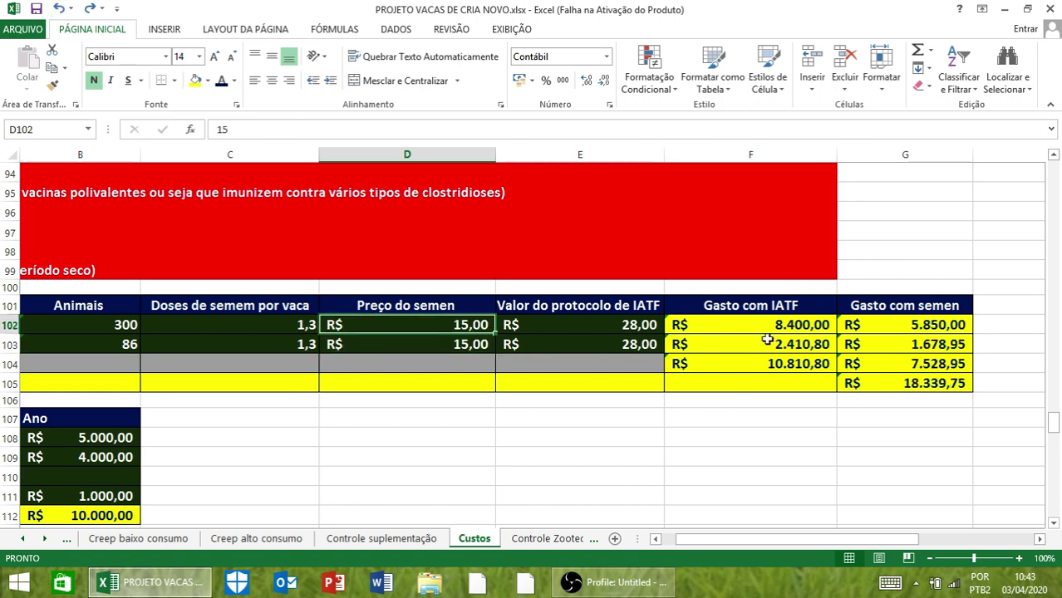
Examine the "Outros gastos" table and the effective operating costs table, including the cost percentage of "Despesas com pastagens"
left_click(656, 539)
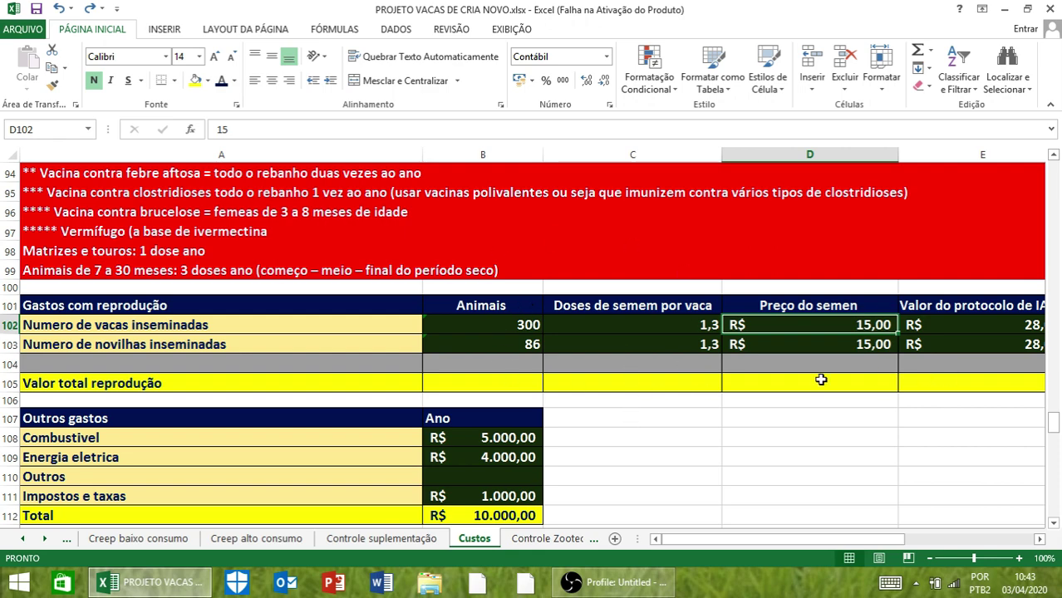
scroll(580, 383, "down", 2)
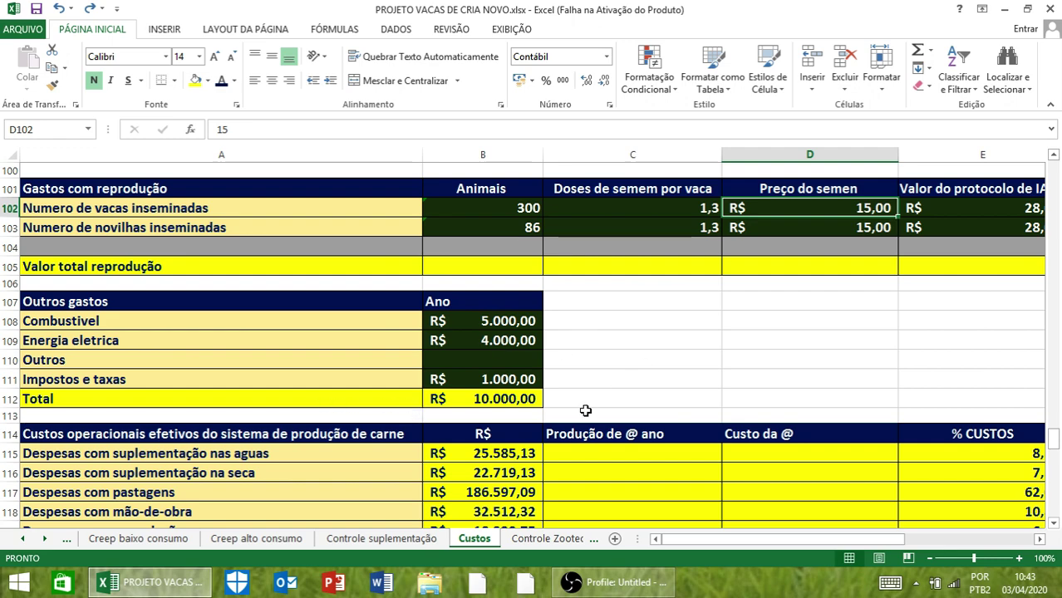
scroll(598, 352, "down", 2)
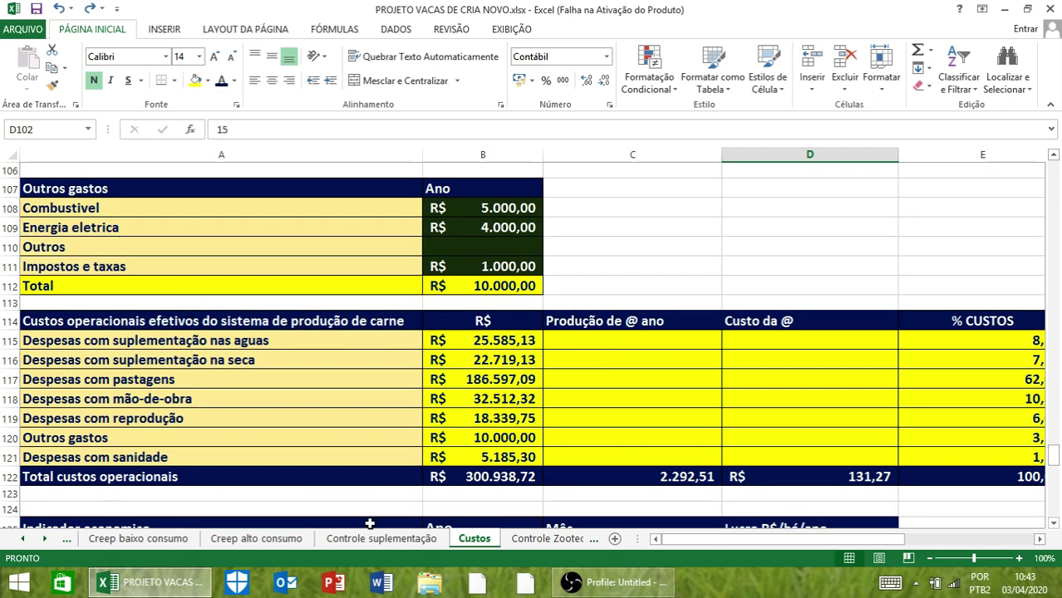
scroll(508, 349, "down", 1)
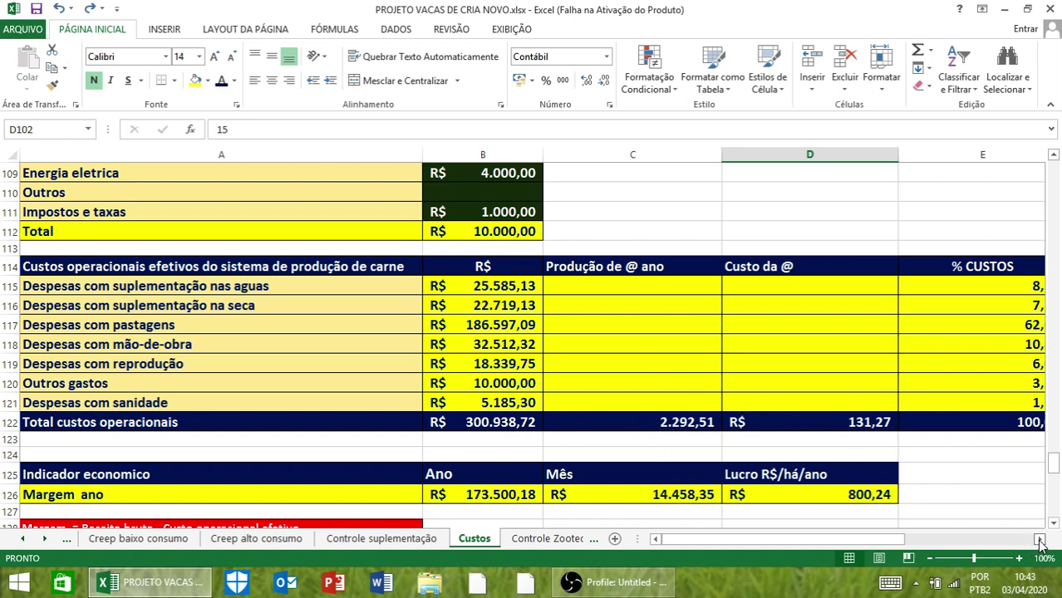
scroll(581, 416, "right", 1)
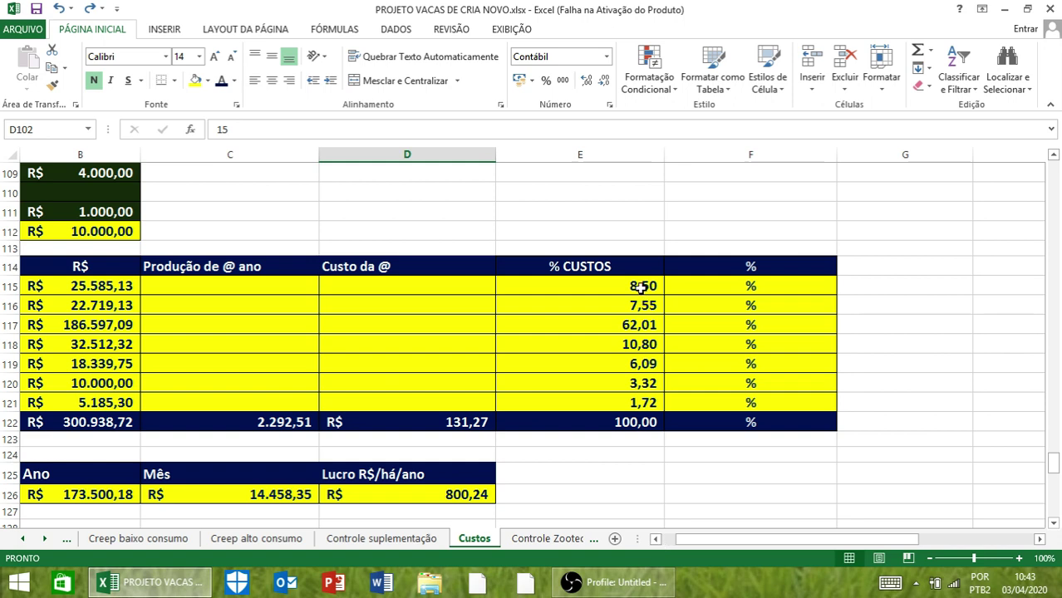
left_click(630, 326)
key("Left")
key("Left")
key("Left")
key("Left")
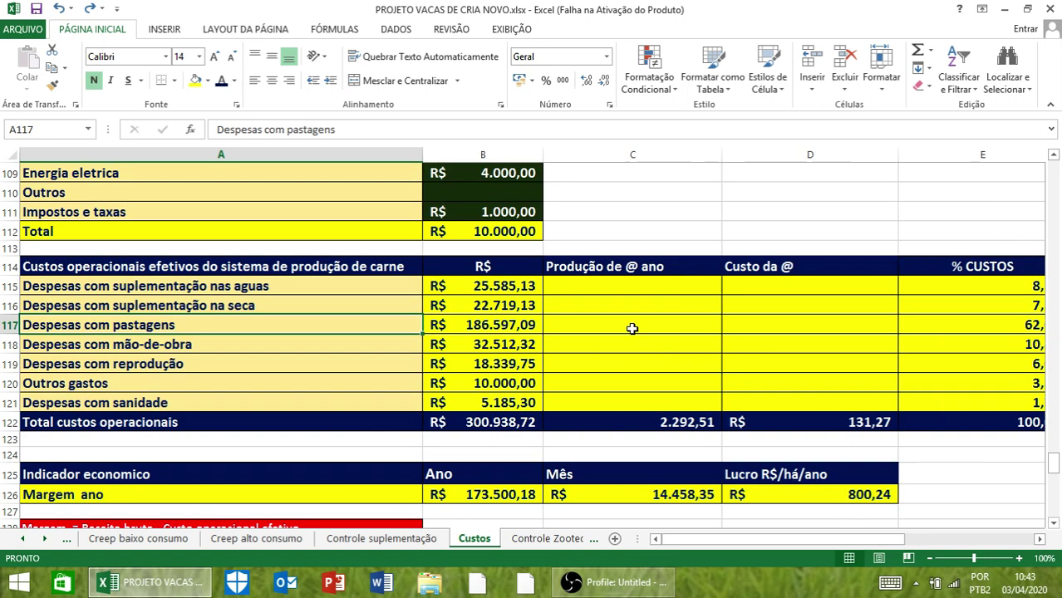
key("Right")
key("Left")
type("0")
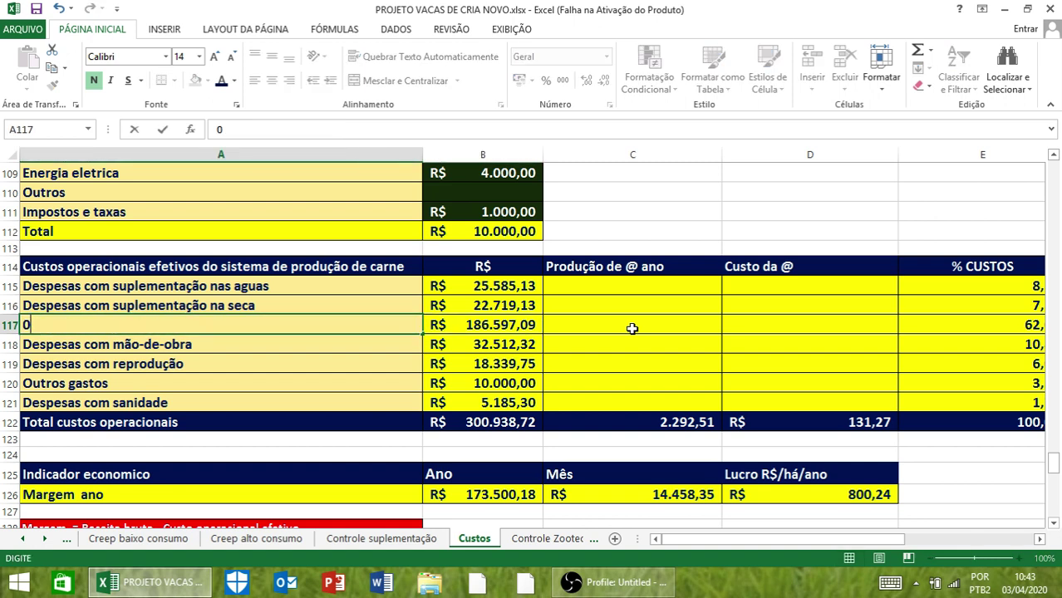
left_click(59, 10)
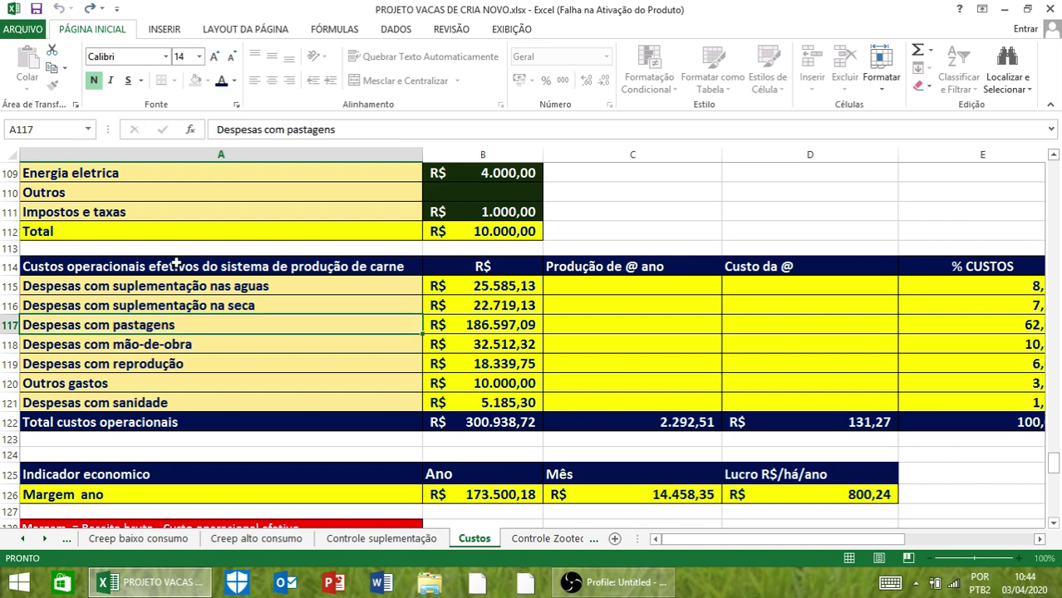
Trace the "Despesas com pastagens" amount to the pasture fertilization table and examine its tonnes per hectare and total values
key("Return")
key("Up")
key("Right")
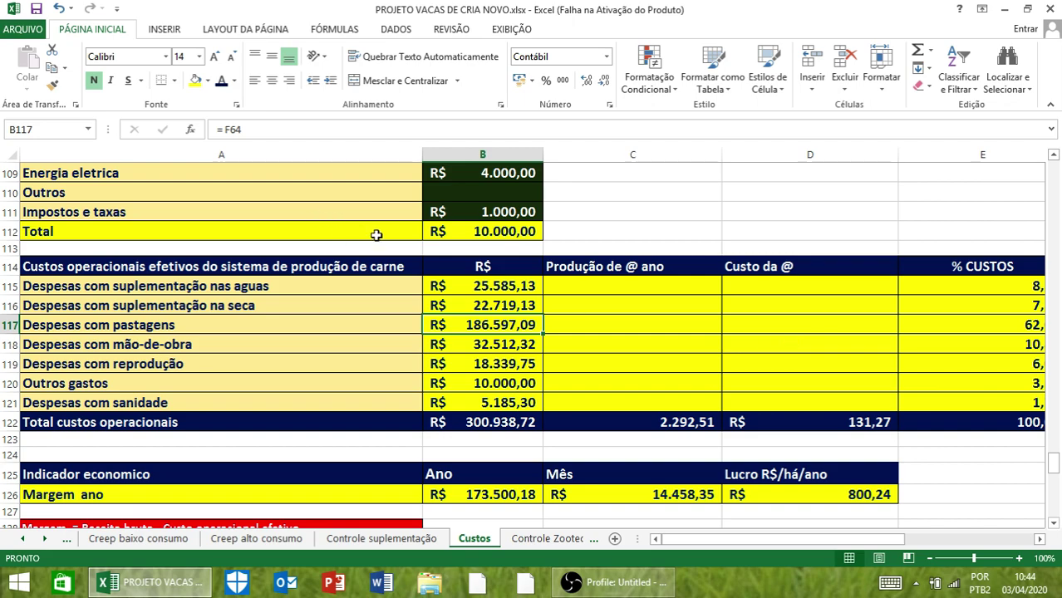
scroll(394, 237, "up", 4)
scroll(394, 237, "up", 6)
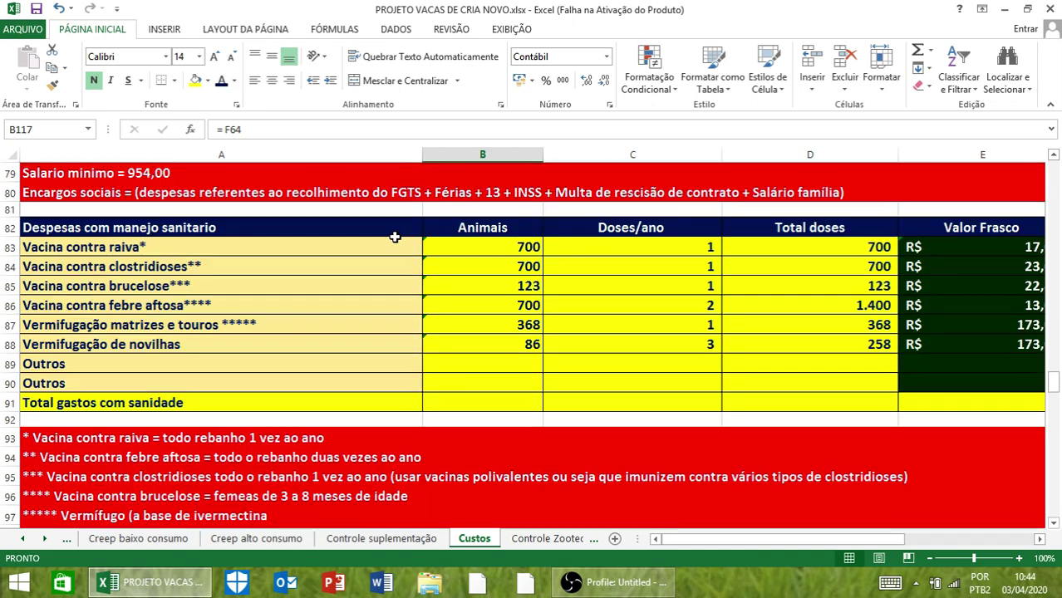
scroll(395, 237, "up", 4)
scroll(394, 236, "up", 6)
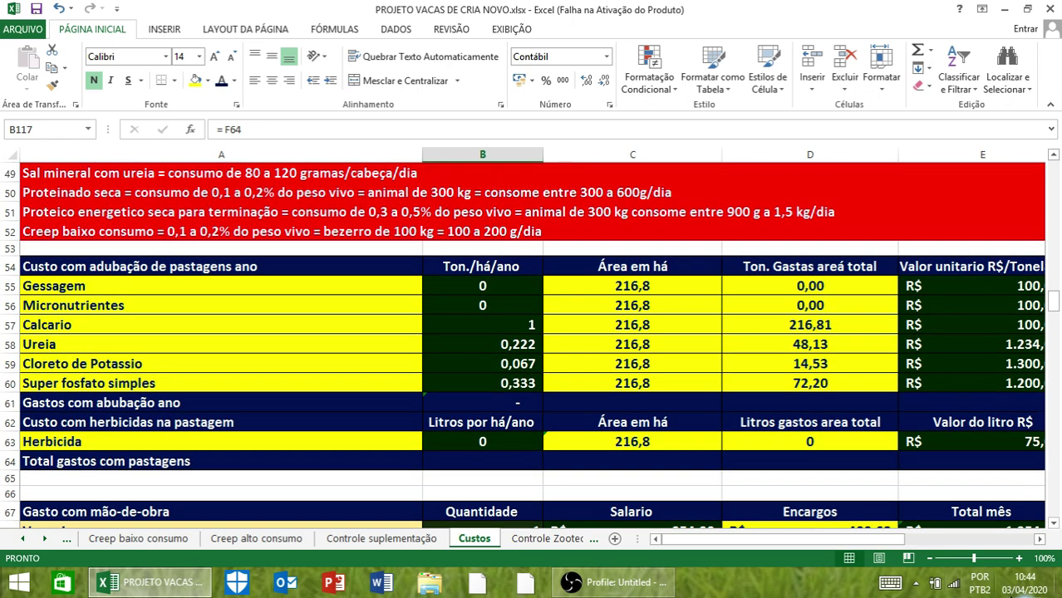
left_click(1038, 539)
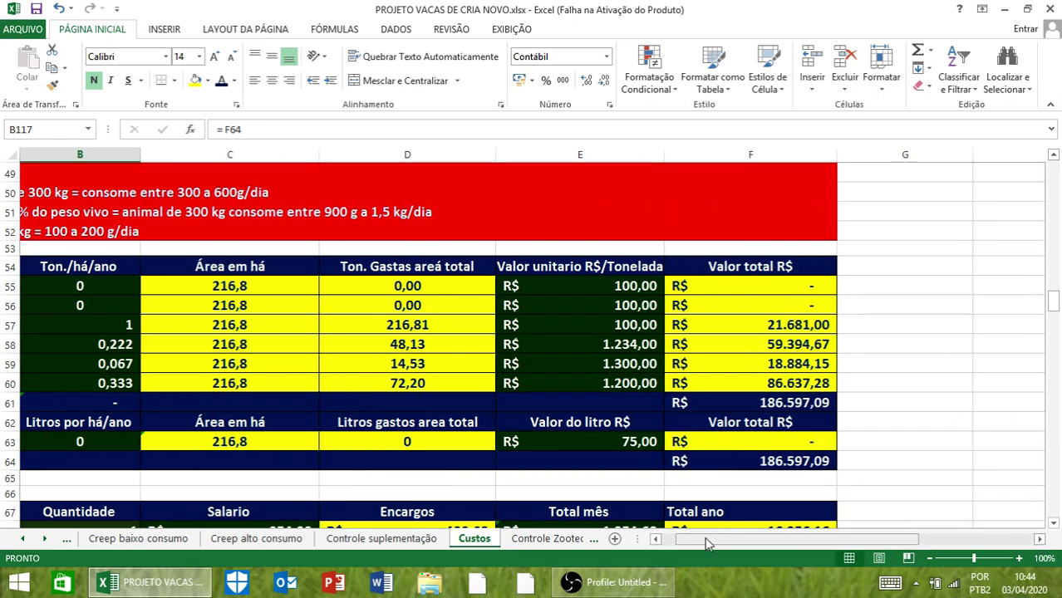
left_click(670, 542)
left_click(521, 353)
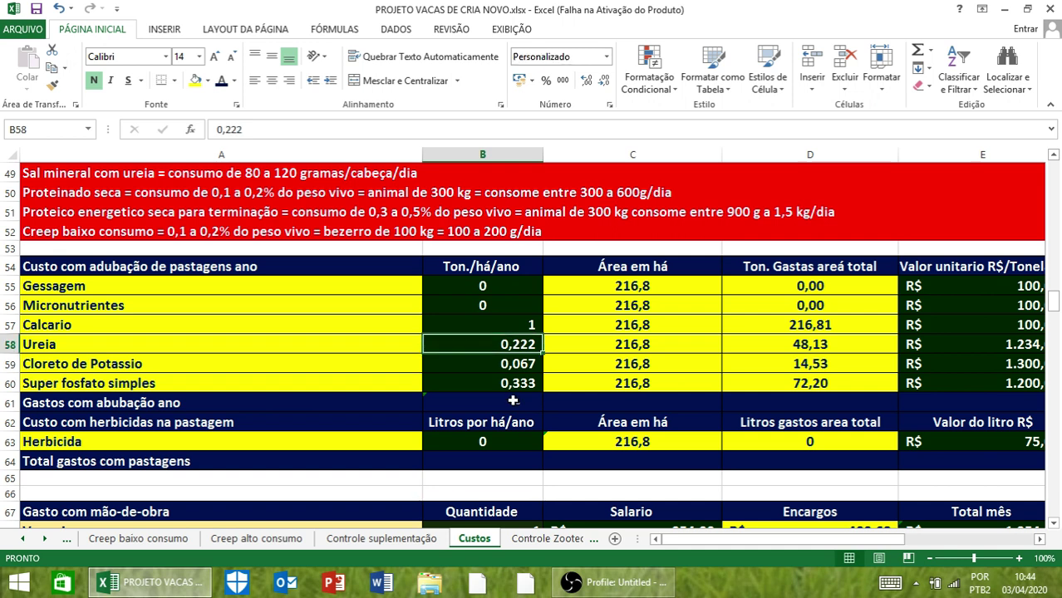
left_click(1038, 539)
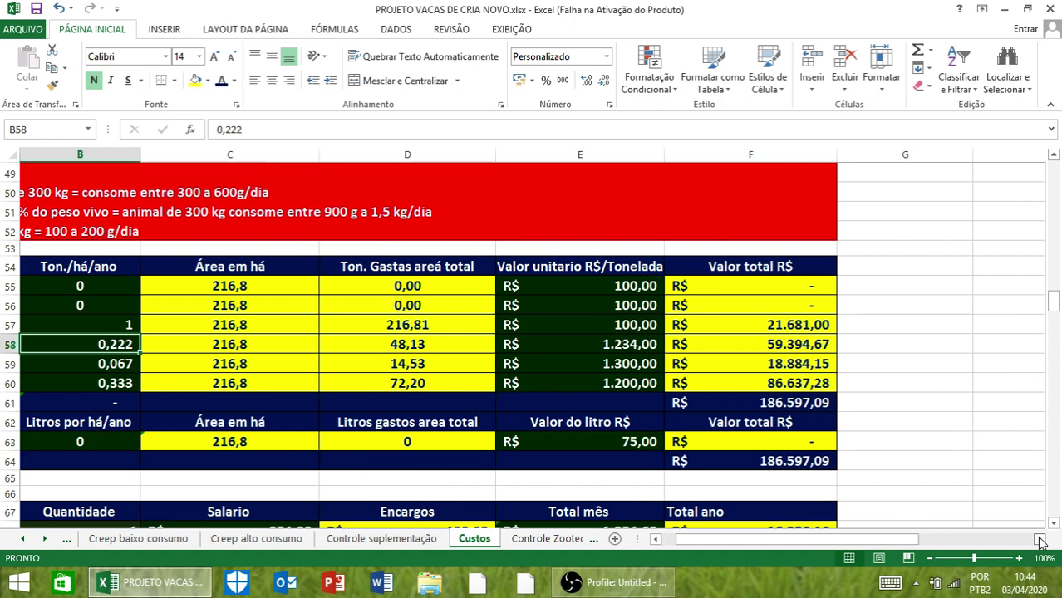
left_click(666, 543)
Return to the effective operating costs table and inspect the amount and cost percentage of "Despesas com mão-de-obra"
scroll(468, 394, "down", 7)
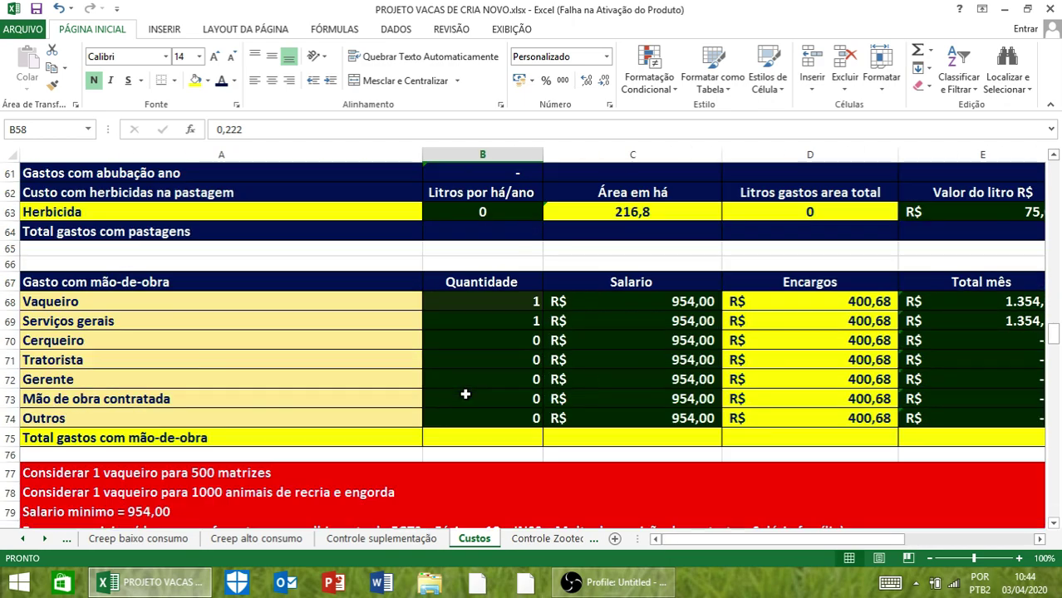
scroll(467, 392, "down", 11)
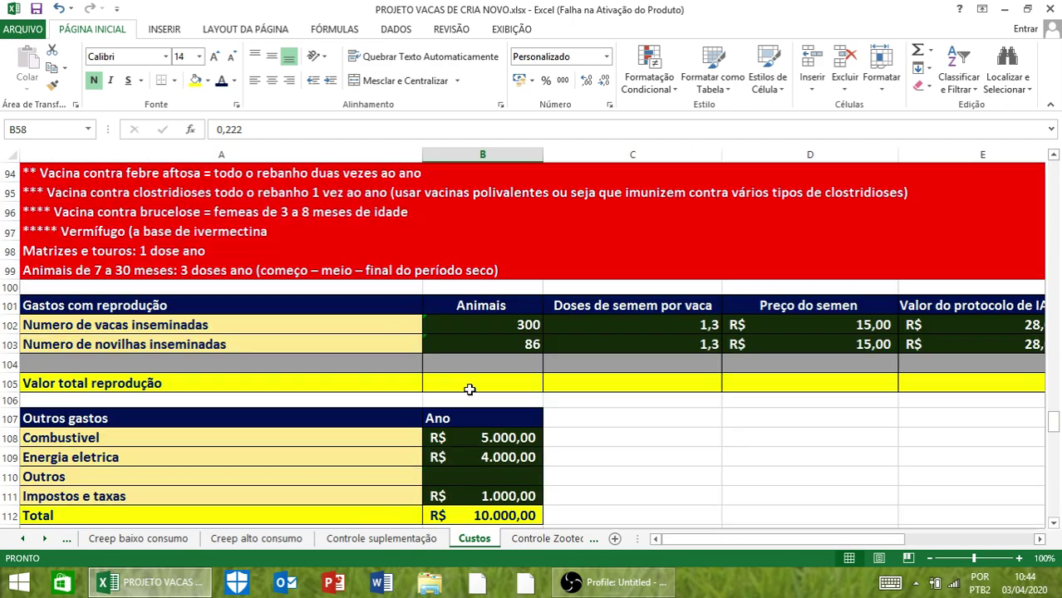
scroll(469, 390, "down", 2)
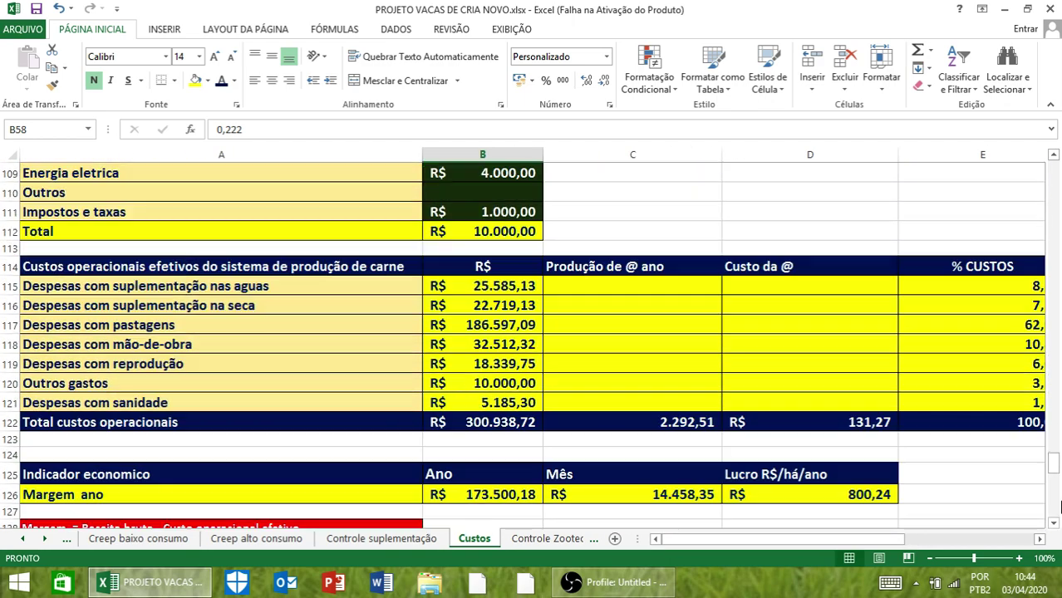
left_click(1039, 539)
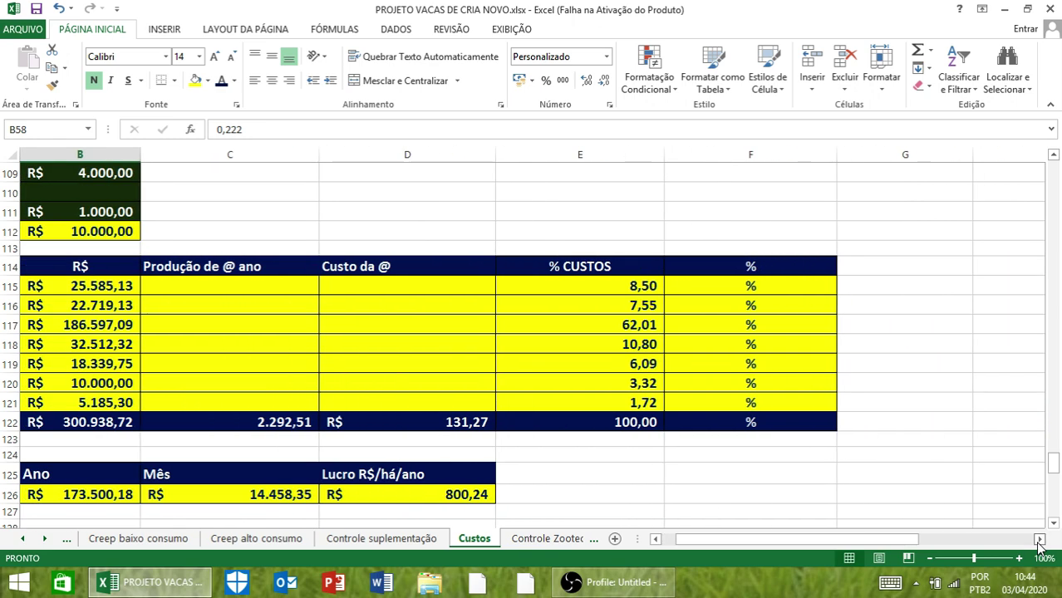
left_click(601, 349)
key("Left")
key("Left")
key("Left")
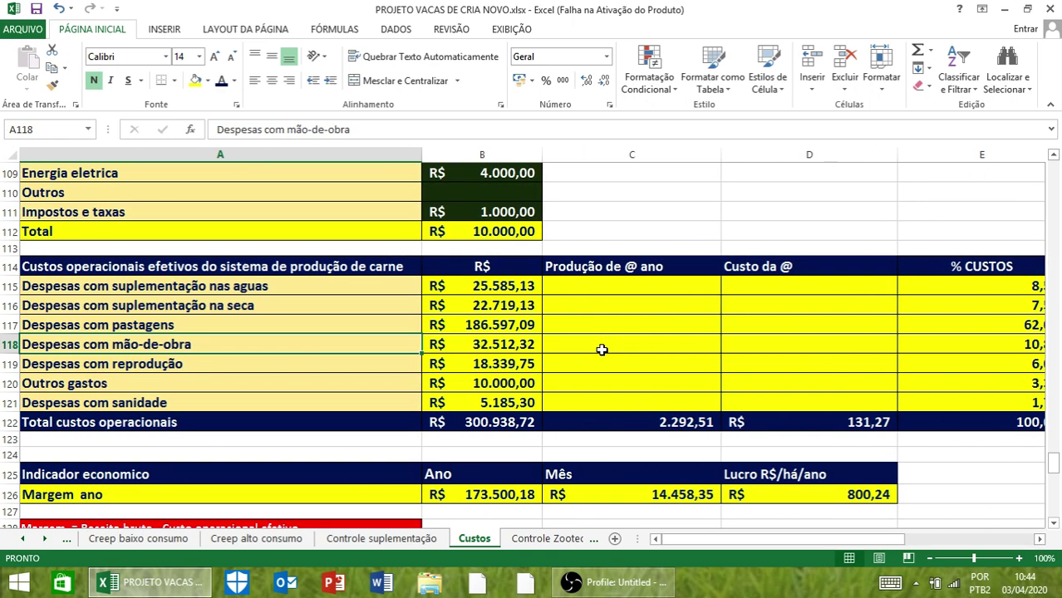
key("Right")
key("Right")
key("Right")
key("Right")
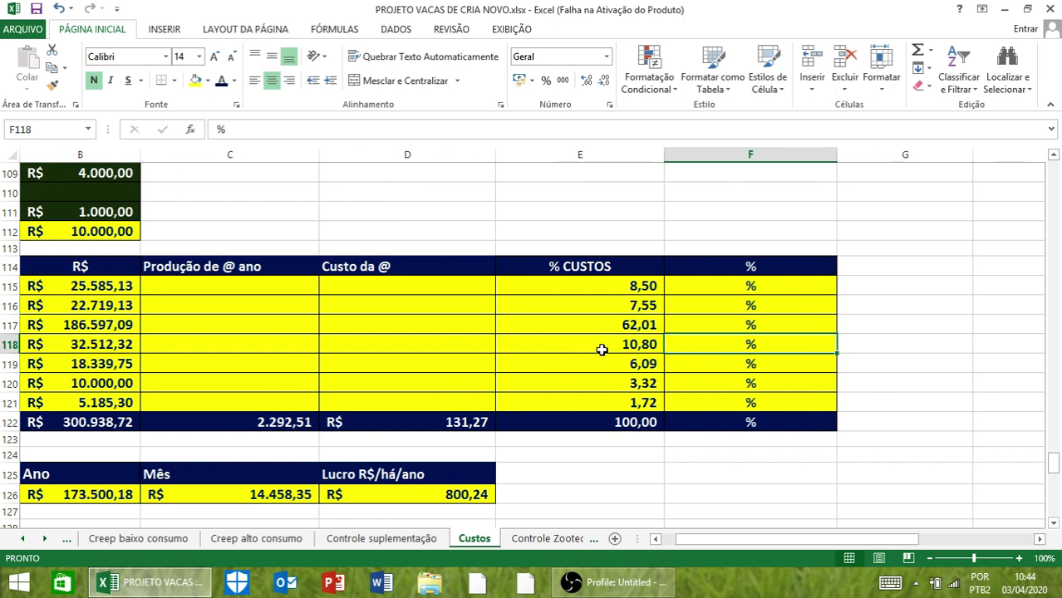
Inspect the cost percentage formula and the expense label of "Despesas com suplementação nas aguas"
key("Left")
key("Up")
key("Up")
key("Up")
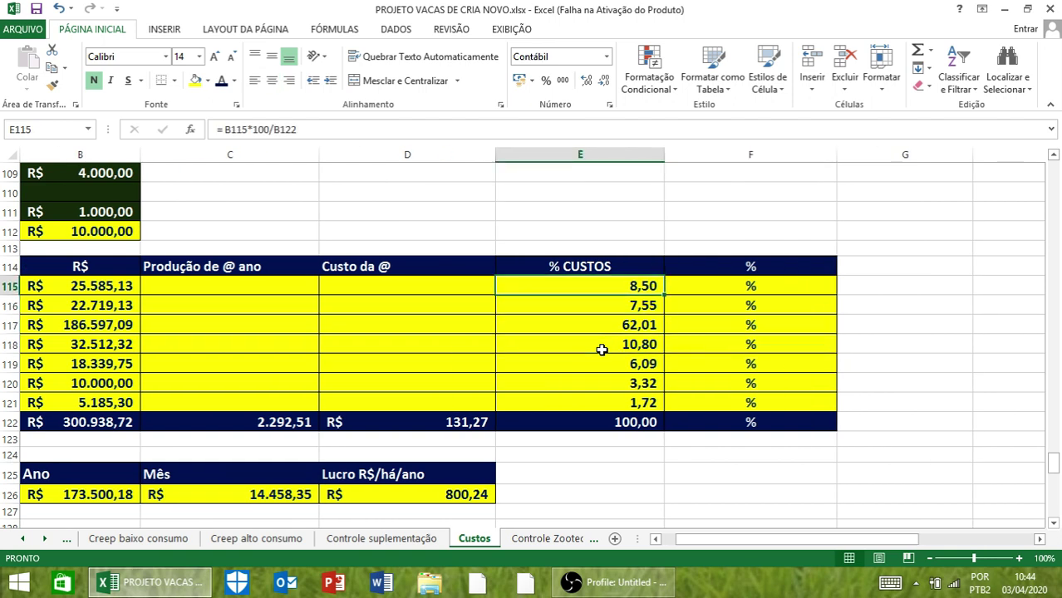
key("Left")
key("Left")
key("Left")
key("Left")
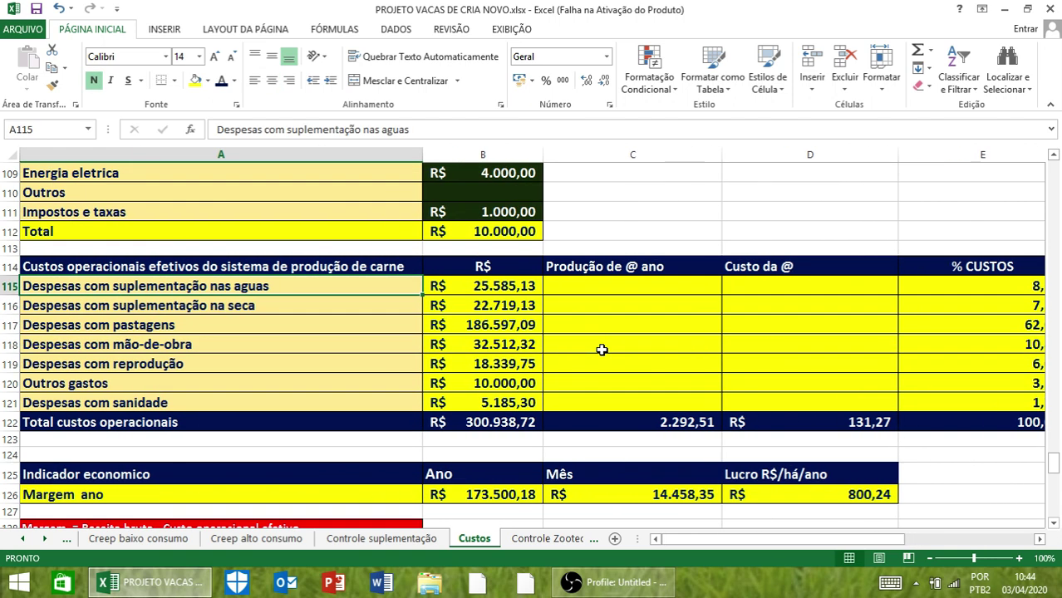
key("Right")
key("Right")
key("Right")
key("Right")
Inspect the cost percentage formula and the expense label of "Despesas com suplementação na seca"
key("Down")
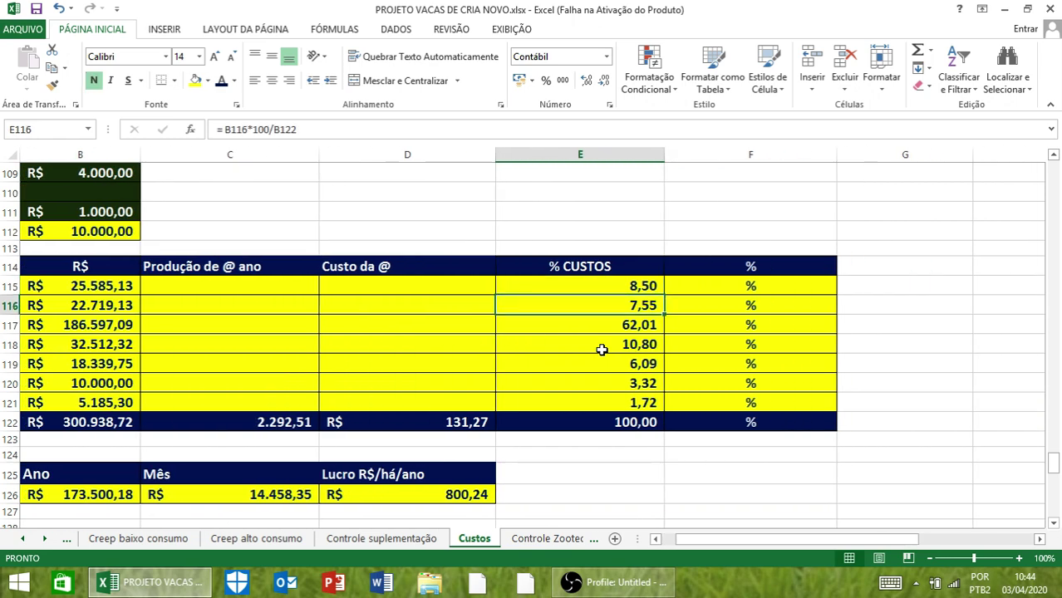
key("Left")
key("Left")
key("Left")
key("Left")
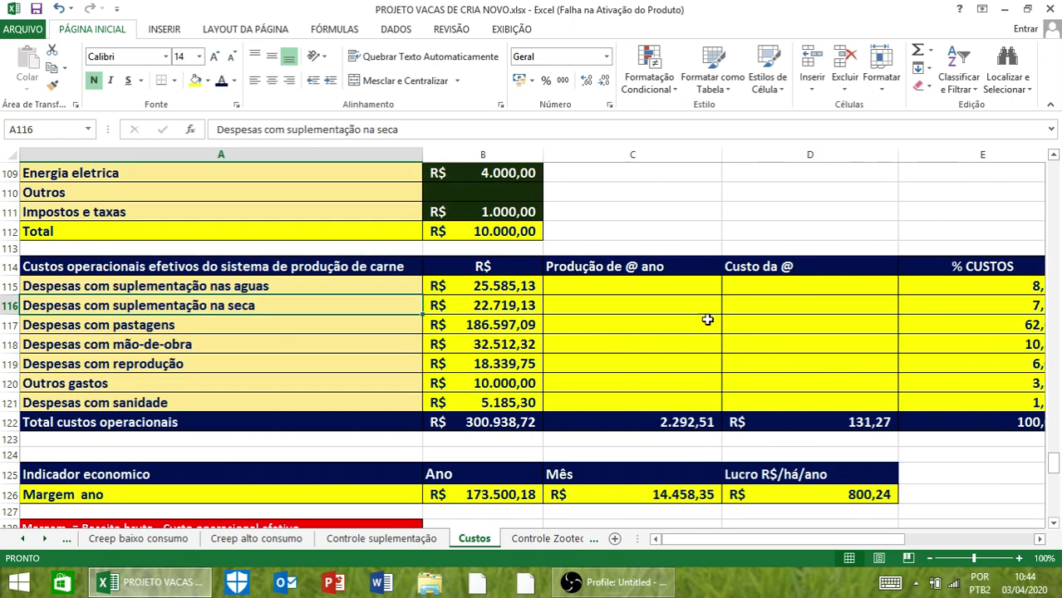
Examine the "Indicador economico" table with the yearly and monthly margin, the profit per hectare and the margin notes
scroll(673, 278, "down", 2)
scroll(659, 283, "down", 1)
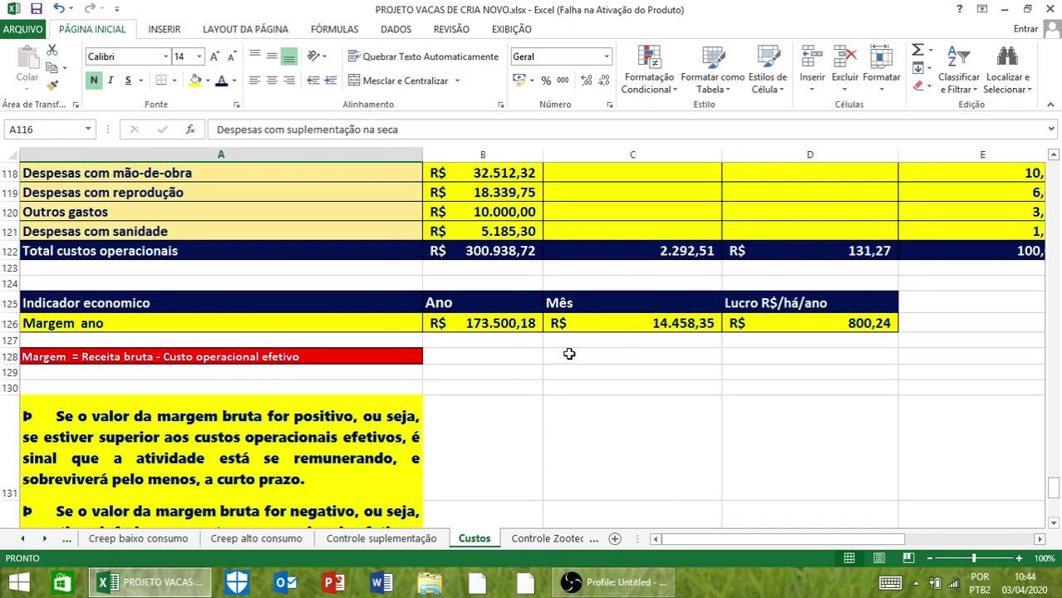
left_click(569, 354)
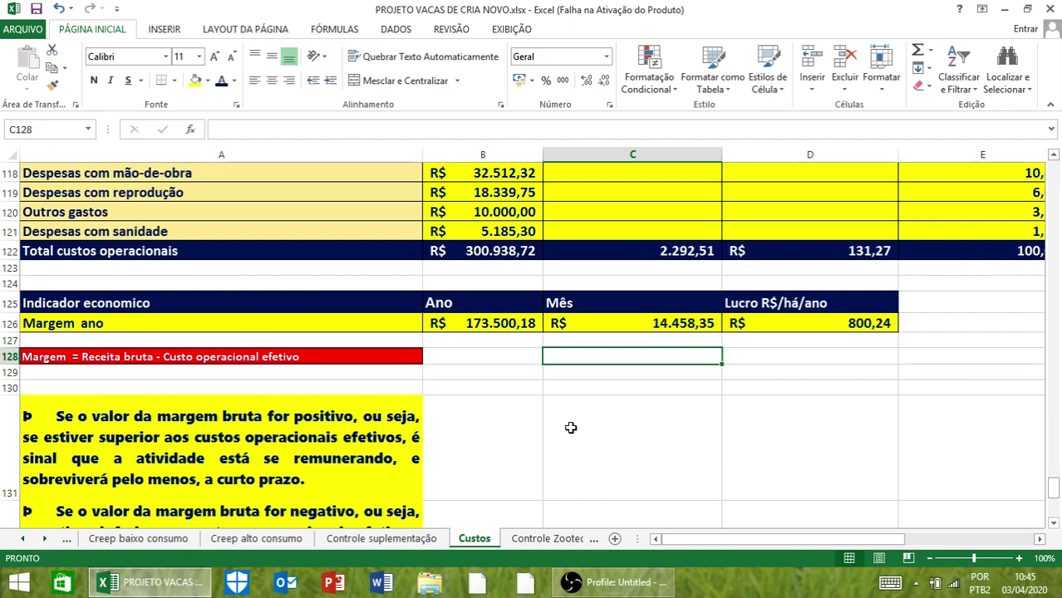
Review the Custos sheet's property, herd, revenue, labour and health sections, ending back at its heading
scroll(566, 427, "up", 20)
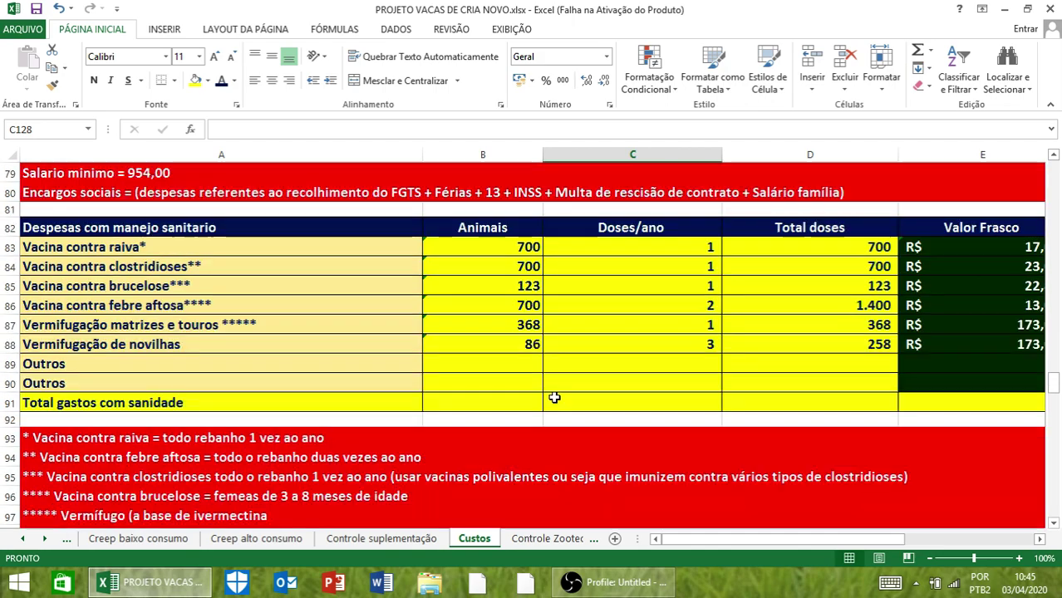
scroll(553, 398, "up", 10)
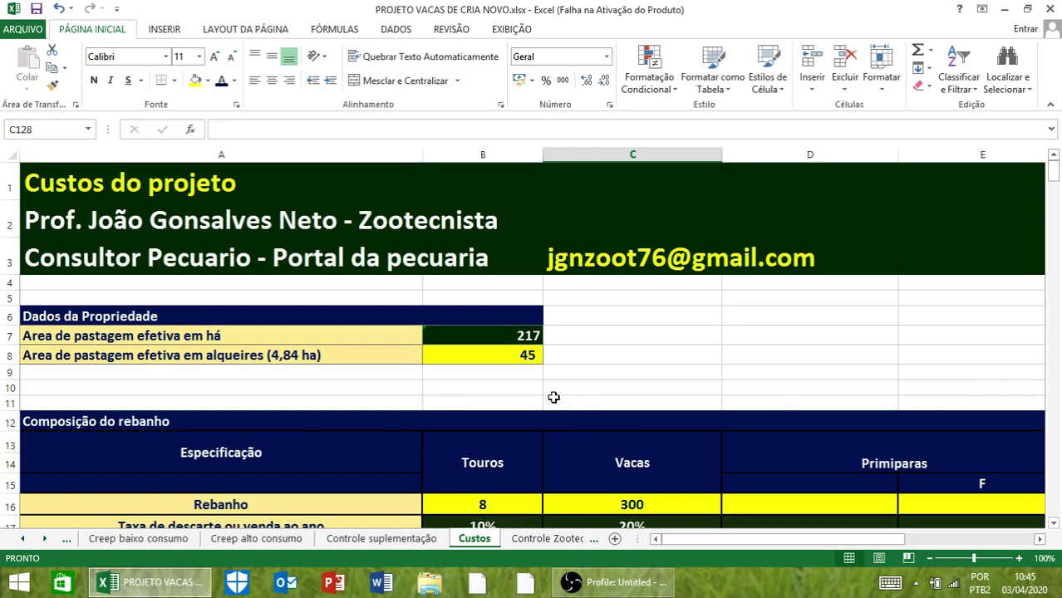
scroll(593, 398, "down", 10)
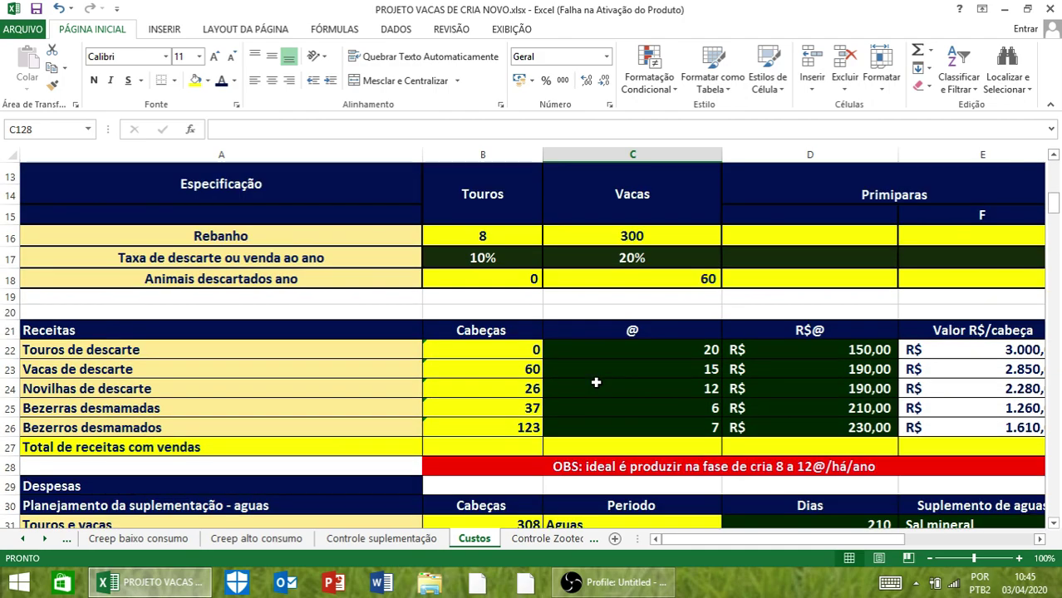
scroll(595, 382, "down", 12)
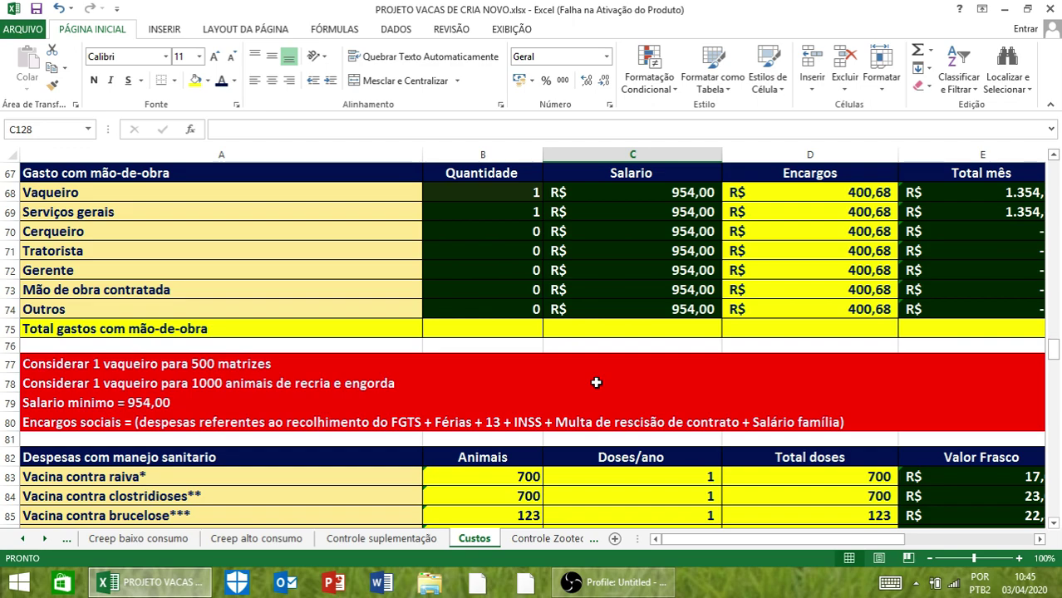
scroll(596, 382, "down", 3)
scroll(598, 382, "up", 8)
scroll(598, 382, "up", 17)
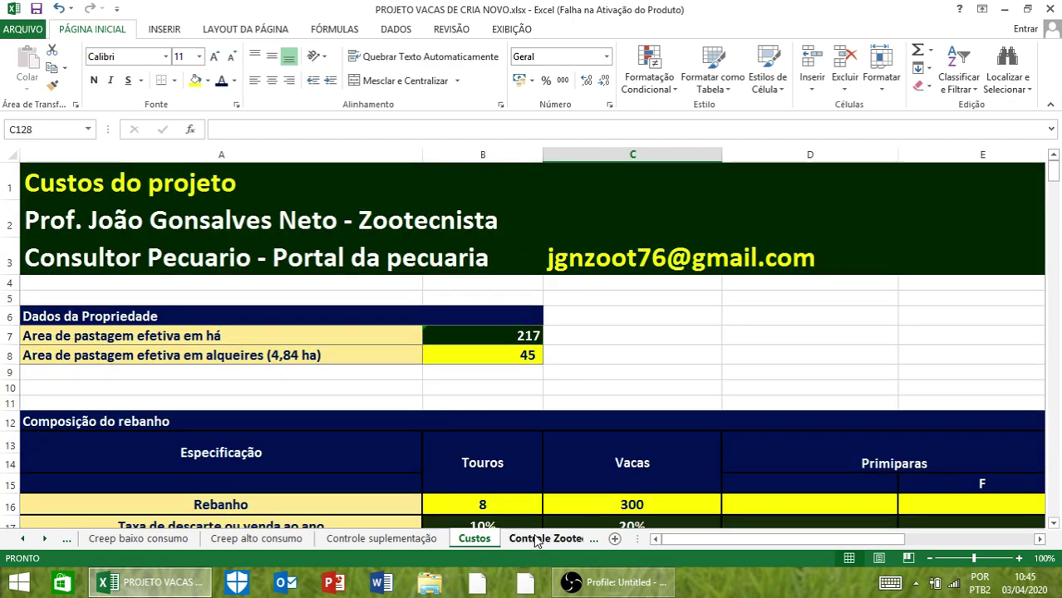
Open the Controle Zootecnico sheet and examine its cow records table and the origin codes above it
left_click(546, 539)
scroll(652, 349, "down", 4)
scroll(652, 351, "down", 5)
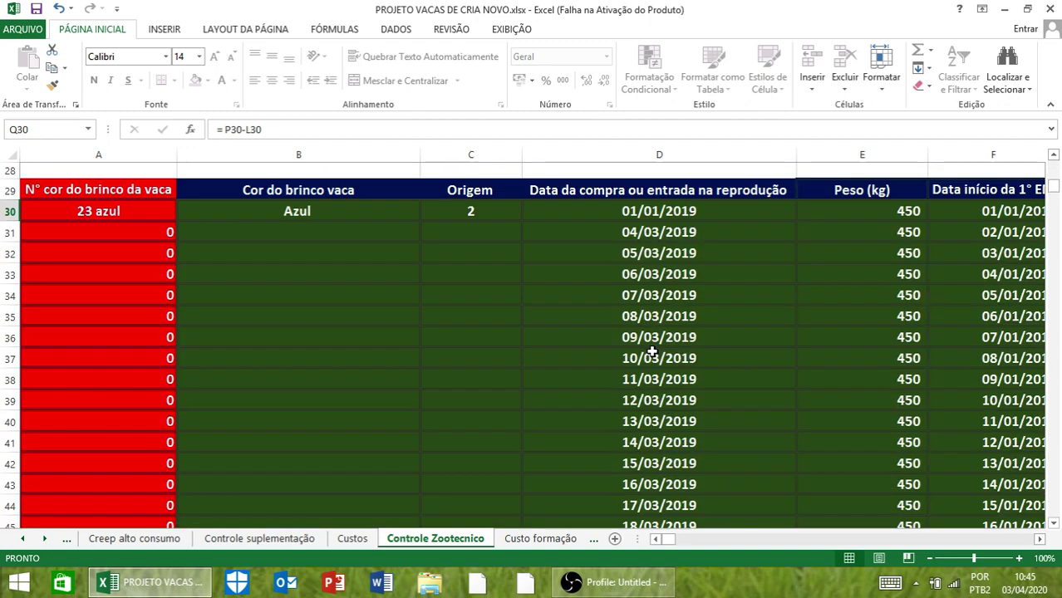
scroll(632, 349, "up", 4)
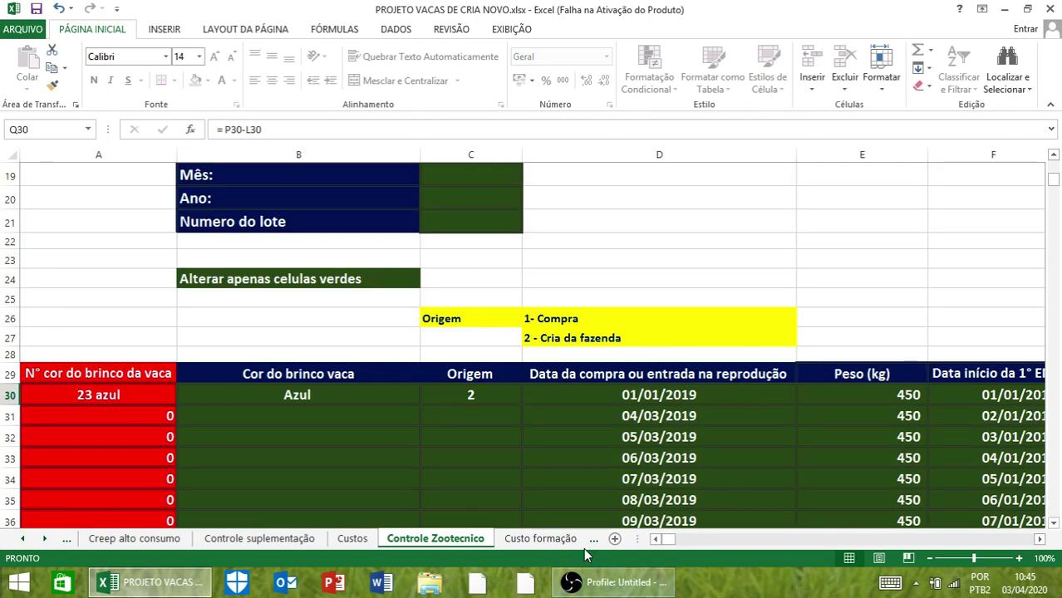
Look over more of the Controle Zootecnico cow records, then the pasture formation costs in Custo formação and the electric fence costs in custo cerca
scroll(569, 434, "down", 3)
scroll(429, 317, "down", 2)
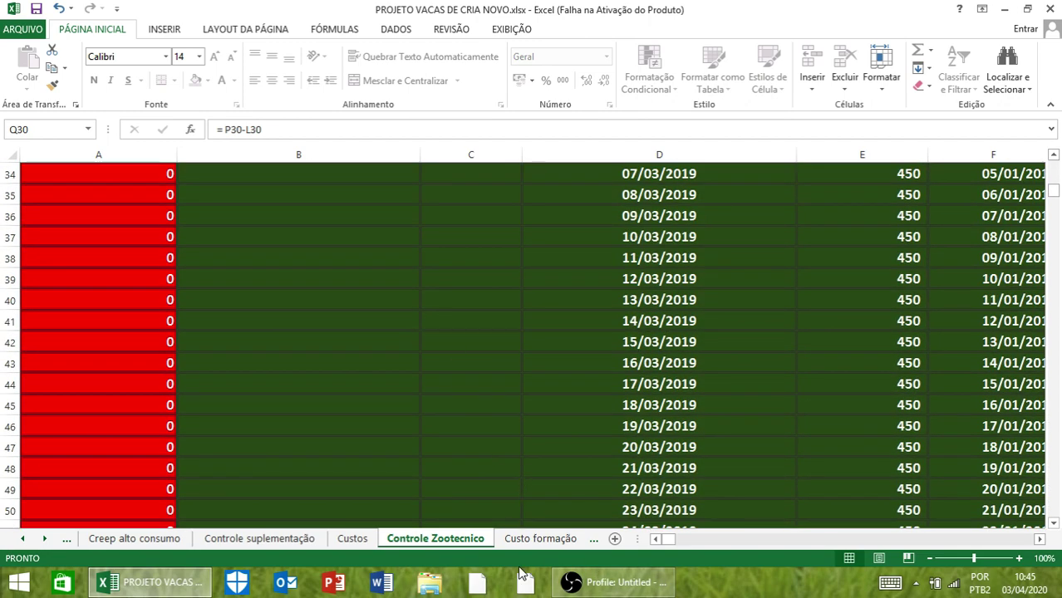
scroll(498, 397, "up", 2)
left_click(540, 538)
scroll(637, 364, "up", 2)
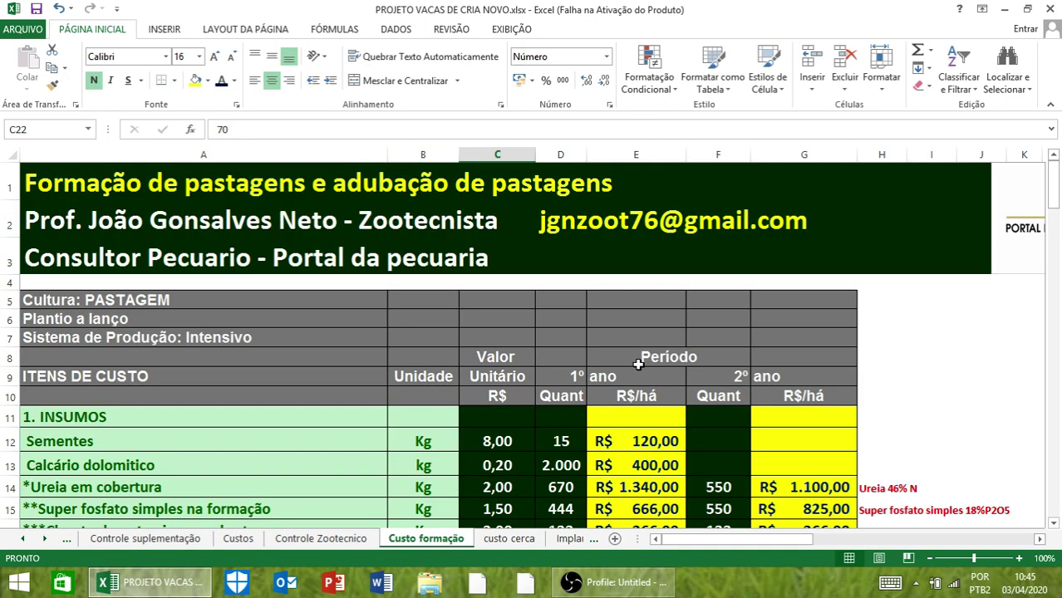
left_click(497, 540)
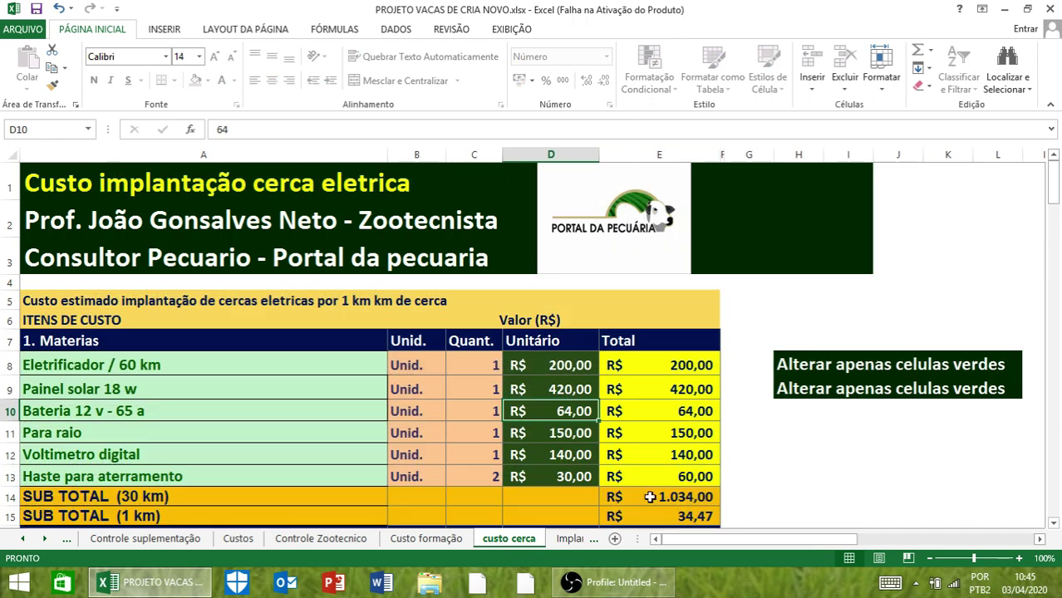
Change the table title on the Implantação do projeto sheet to "Custos de implantação de uma fazenda gado de cria"
left_click(551, 540)
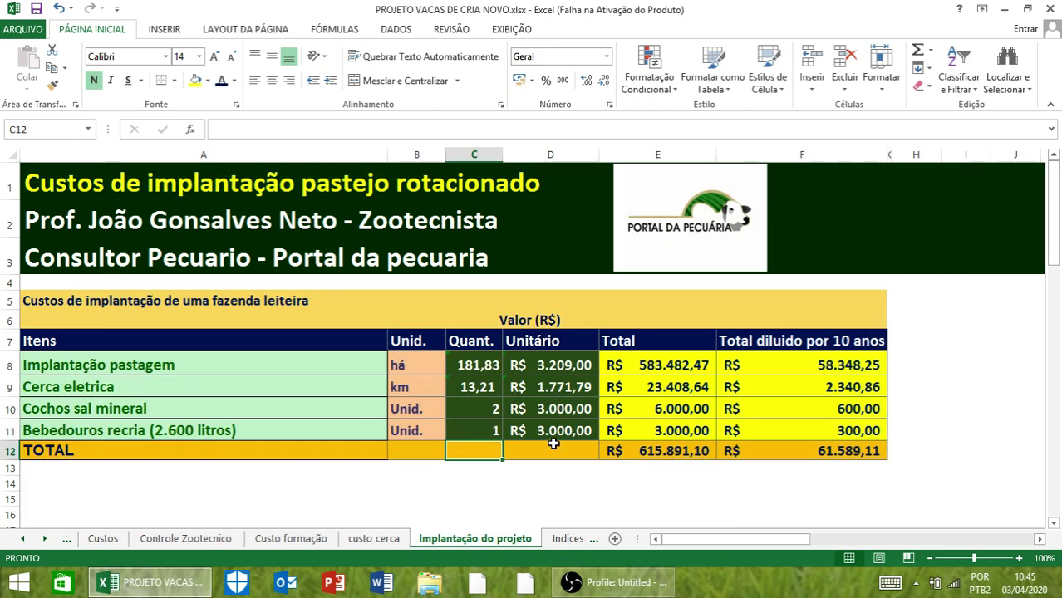
left_click(107, 300)
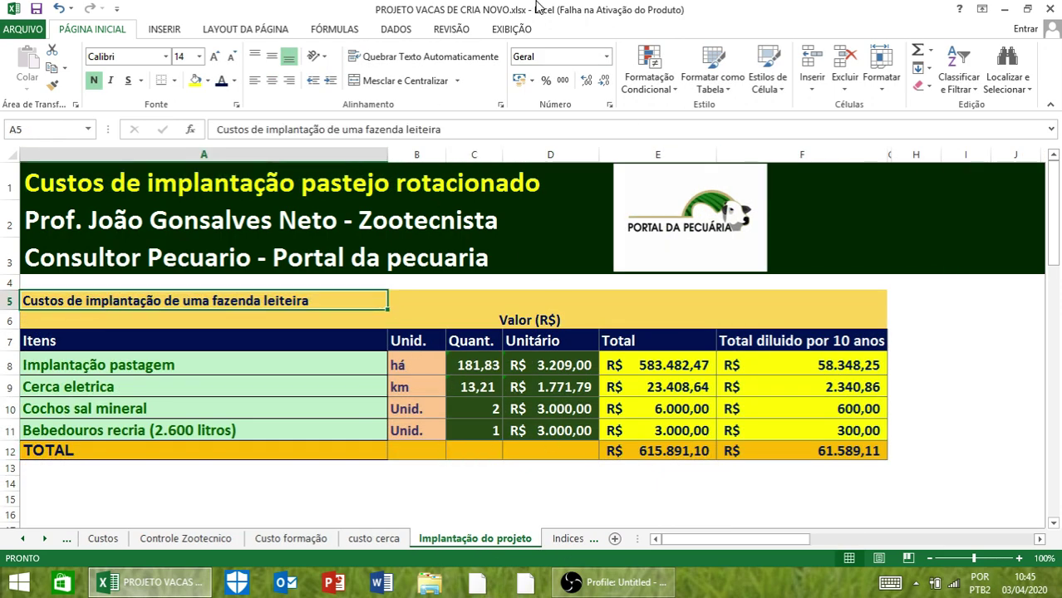
left_click(442, 30)
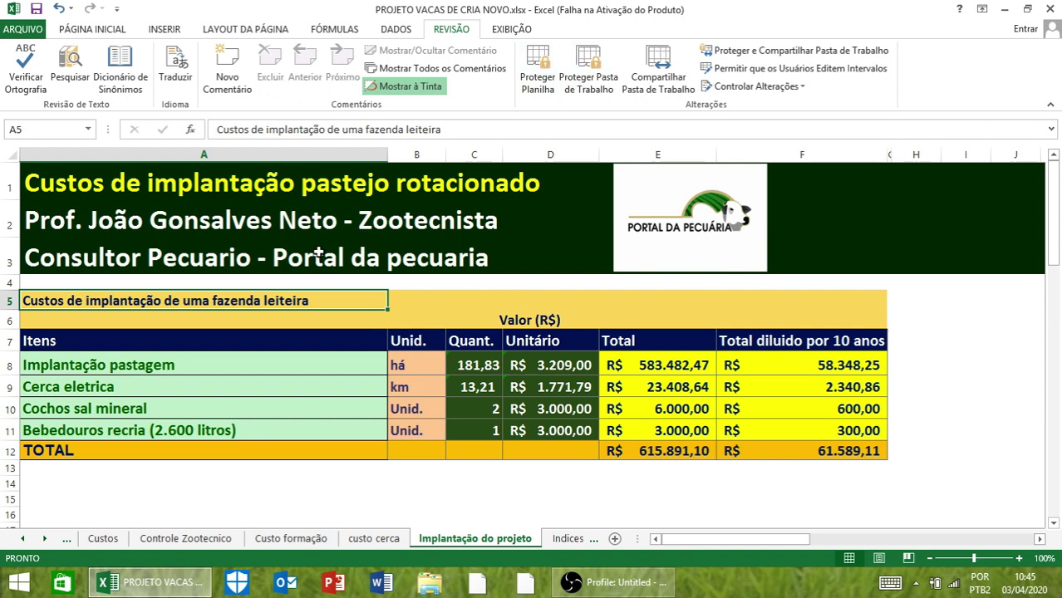
left_click(453, 129)
key("BackSpace")
key("BackSpace")
key("BackSpace")
key("BackSpace")
key("BackSpace")
key("BackSpace")
key("BackSpace")
key("BackSpace")
type("gado de cria")
key("Return")
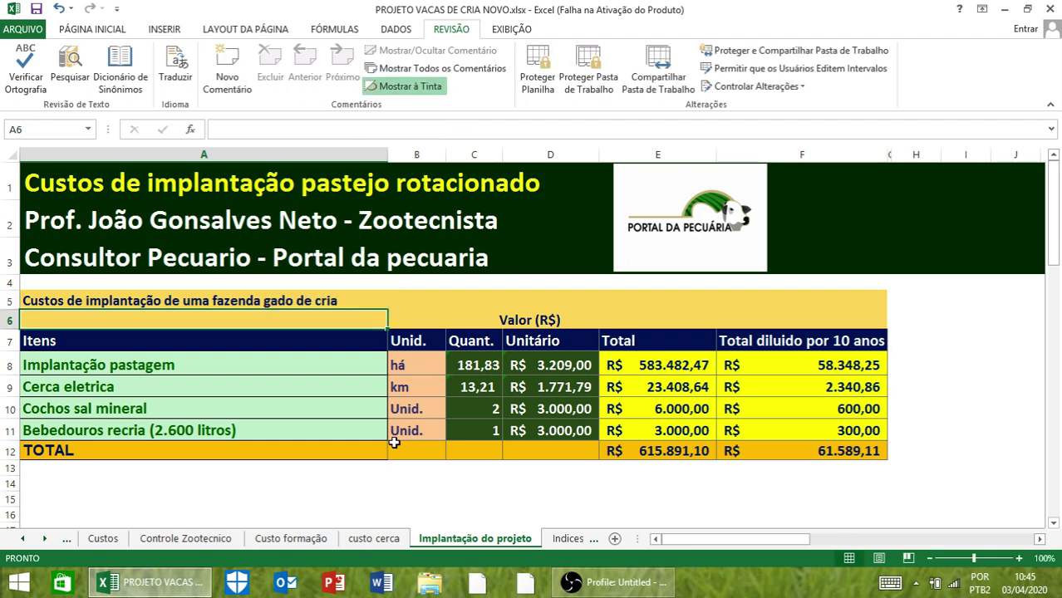
Open the Indices Zootecnicos sheet and examine the herd characteristics with their animal weights and UA equivalents
left_click(573, 538)
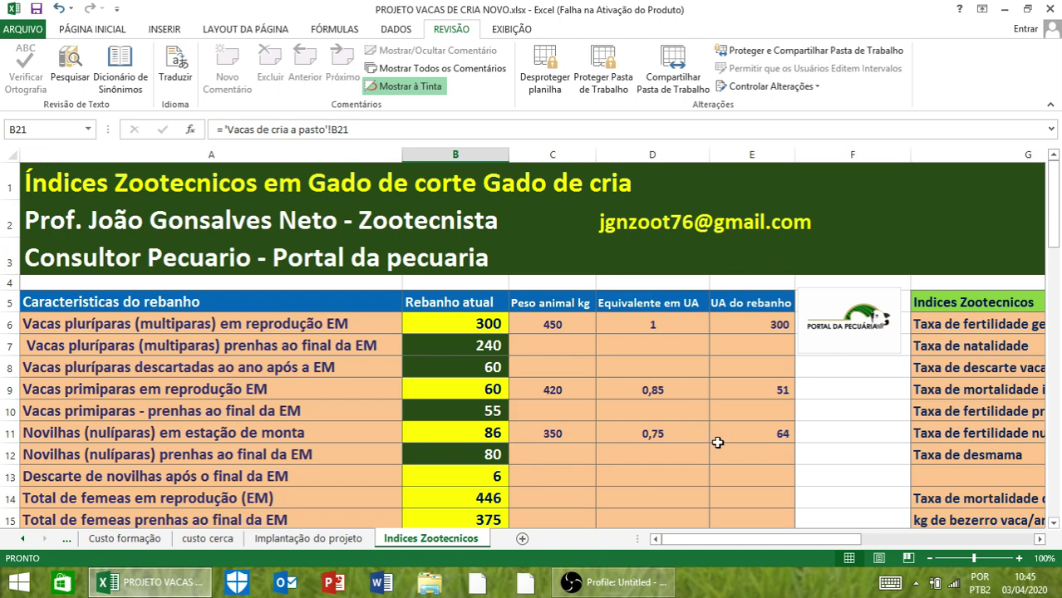
scroll(859, 468, "down", 1)
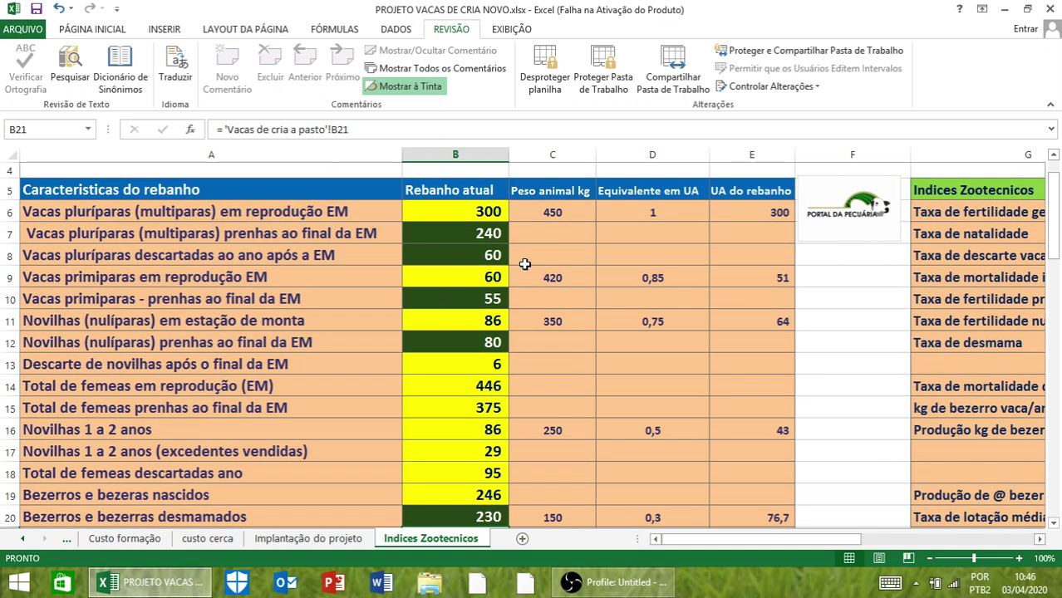
scroll(552, 320, "down", 4)
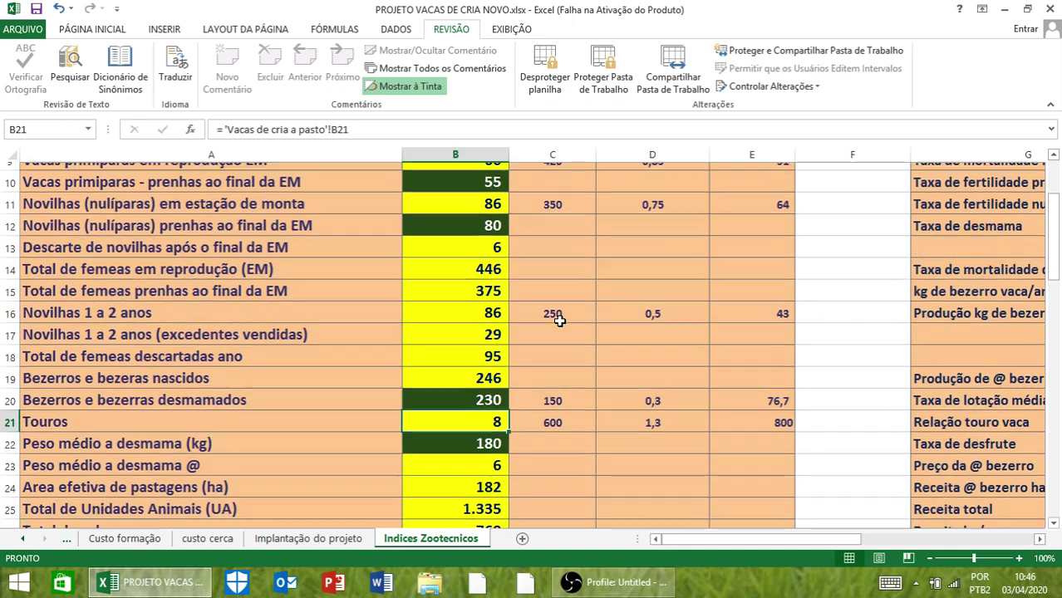
scroll(559, 318, "up", 5)
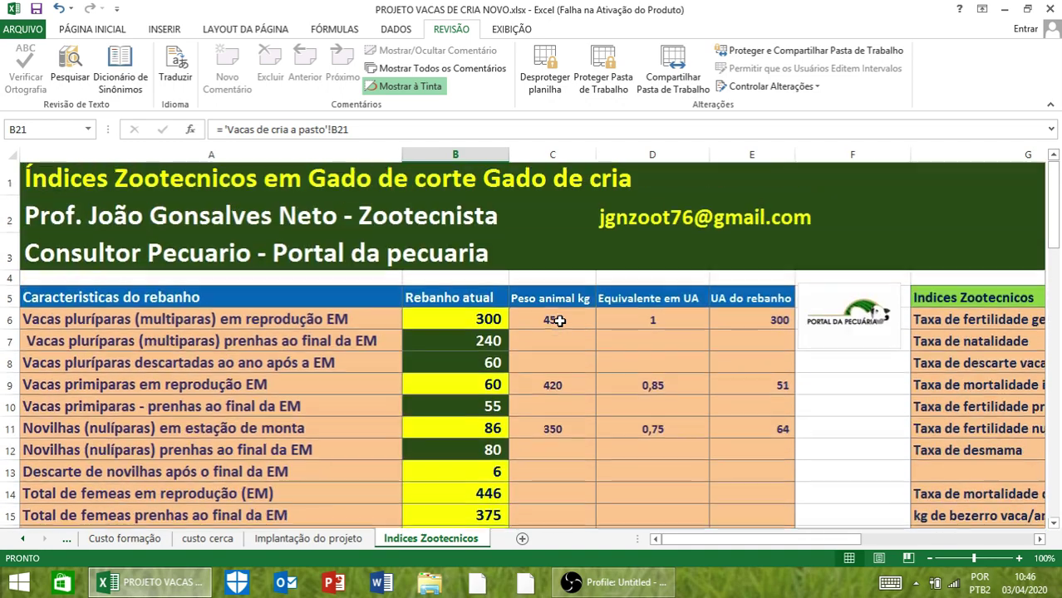
scroll(557, 249, "down", 2)
Compare the farm's zootechnical indices with the ideal ones, from the general fertility rate to the revenue per hectare
left_click(1039, 539)
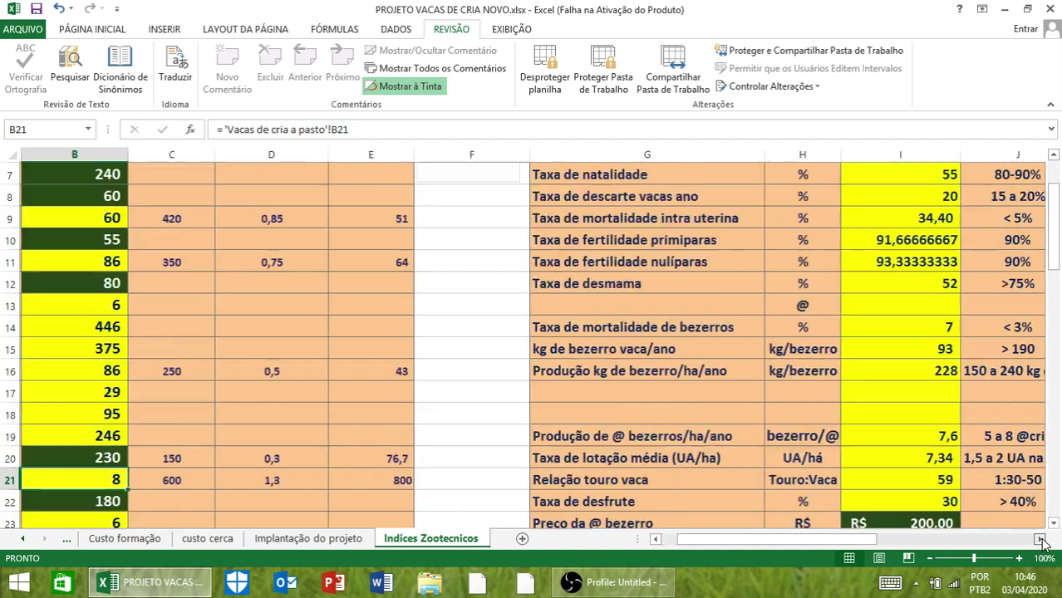
left_click(1039, 539)
scroll(968, 453, "up", 2)
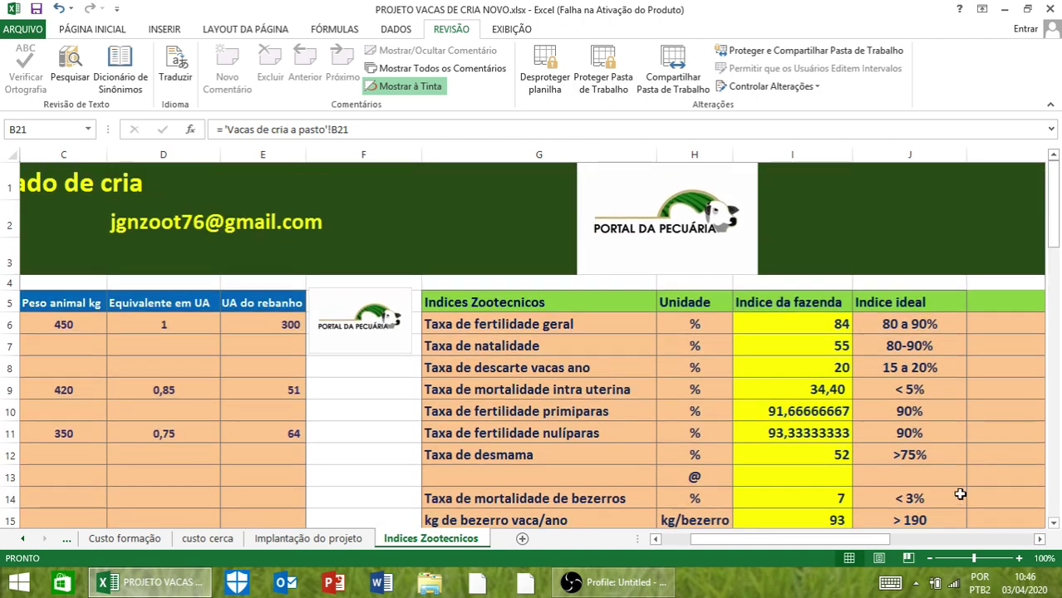
left_click(1040, 540)
scroll(831, 353, "down", 5)
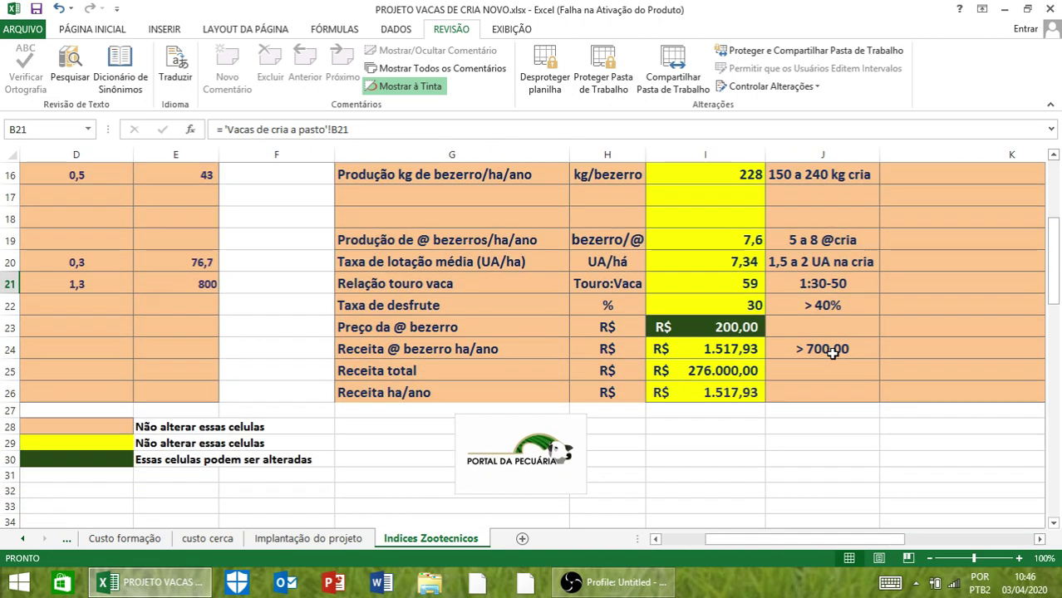
Review the herd characteristics again, from the total head row and the cell colour legend up to the Indices Zootecnicos sheet's heading
left_click(686, 540)
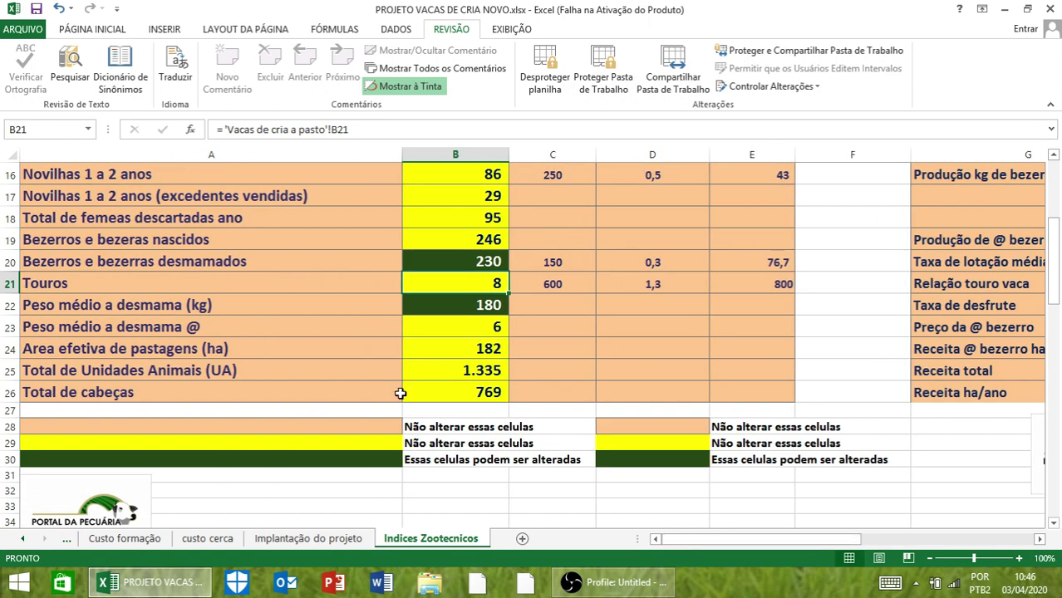
scroll(399, 393, "up", 4)
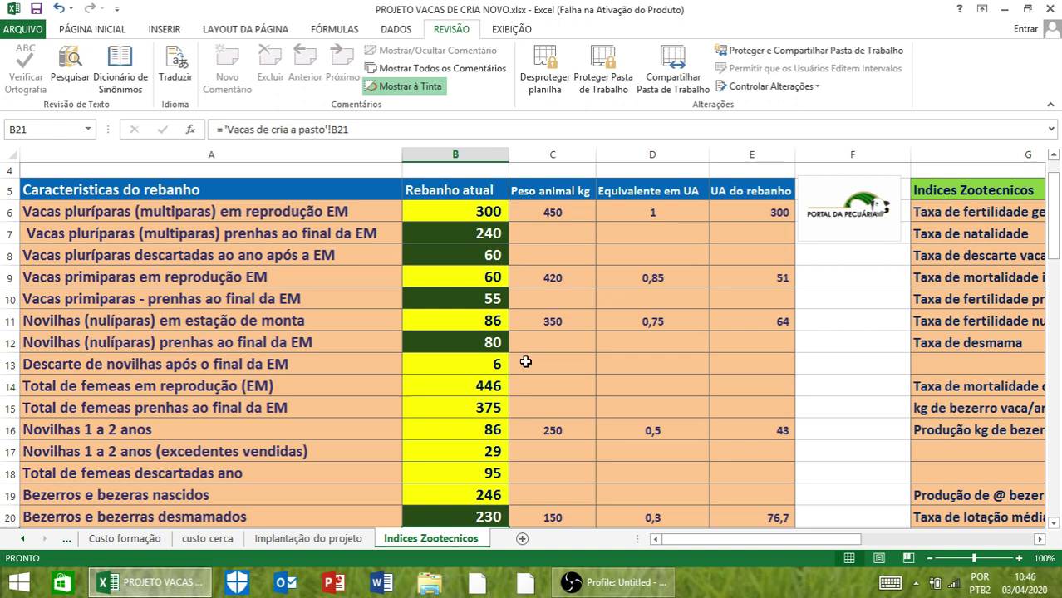
scroll(541, 281, "up", 1)
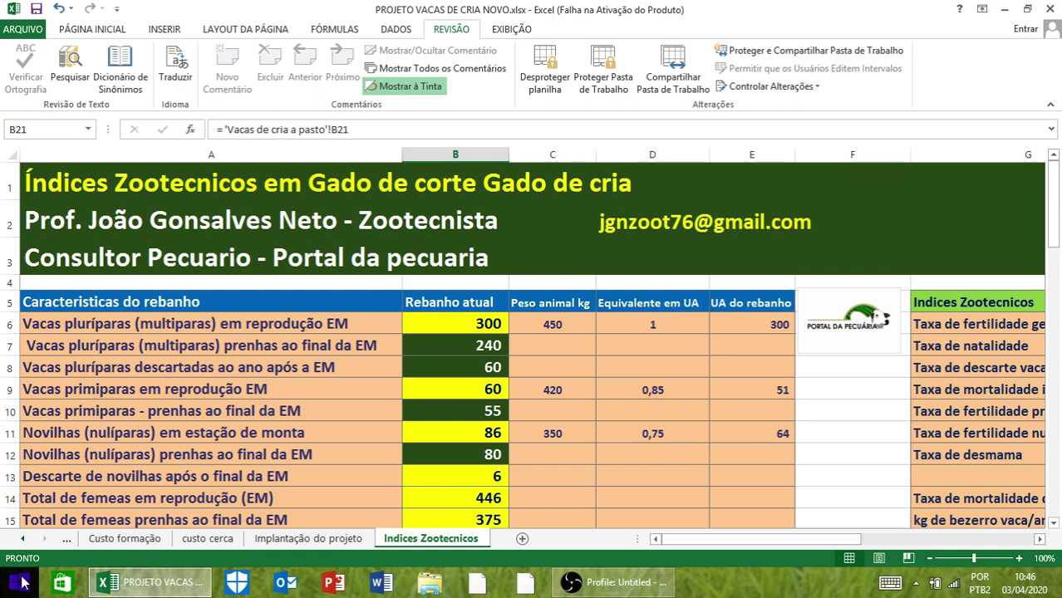
Return to the workbook's first sheet, the Capa cover
left_click(24, 539)
left_click_drag(26, 541, 28, 540)
left_click(98, 541)
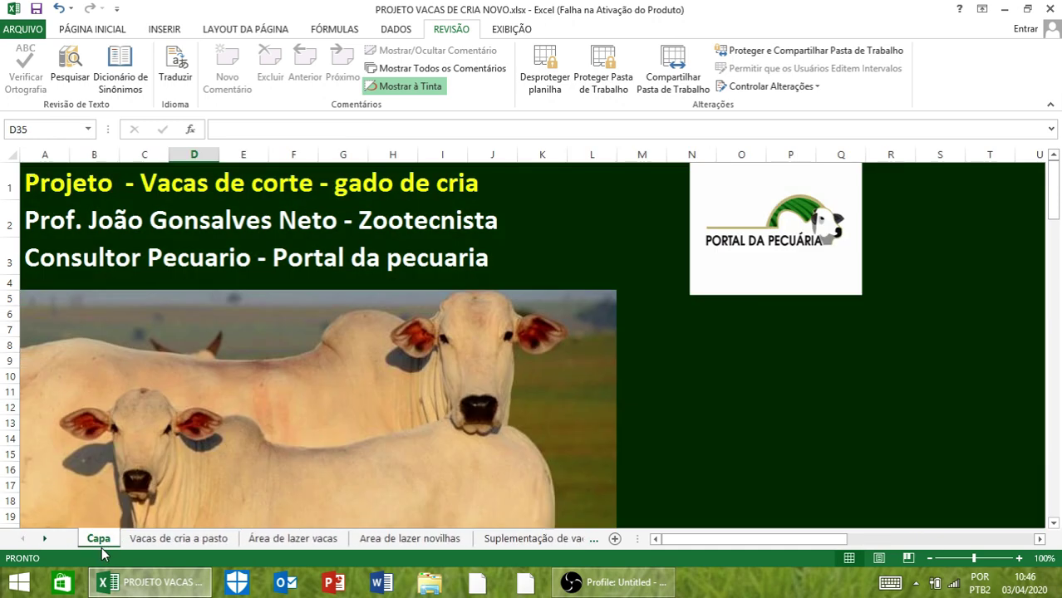
Go to the Vacas de cria a pasto sheet and bring its heading, forage species and herd index sections into view
left_click(166, 540)
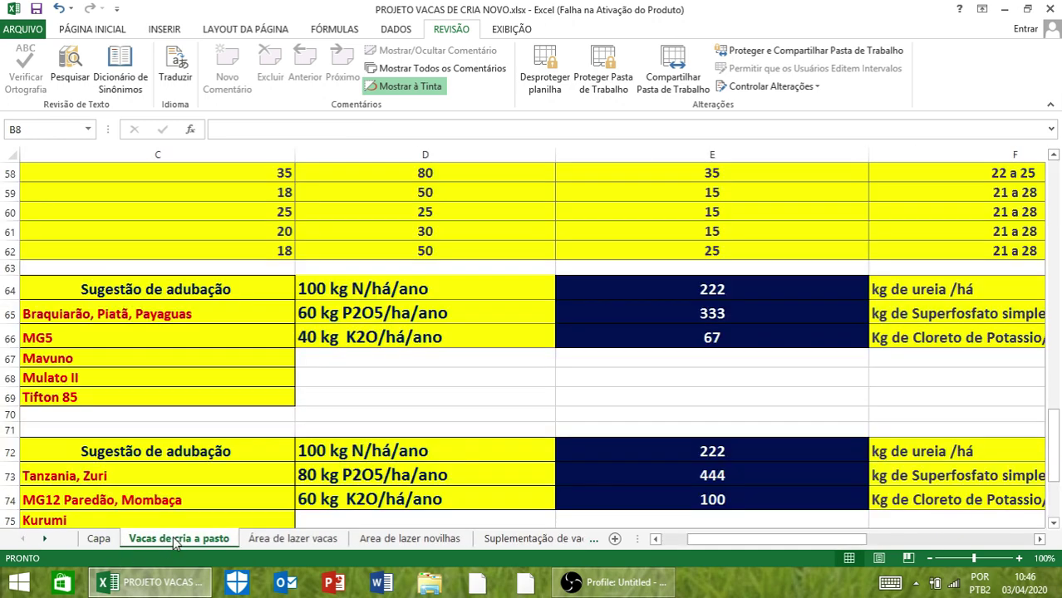
scroll(631, 315, "up", 11)
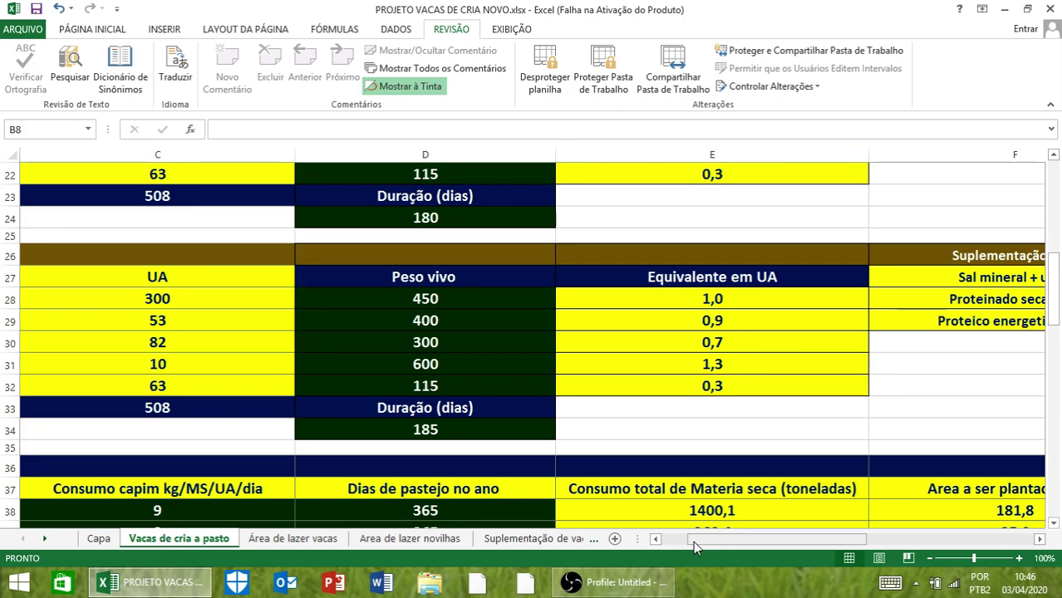
left_click_drag(694, 541, 666, 532)
scroll(544, 210, "up", 6)
scroll(544, 210, "up", 1)
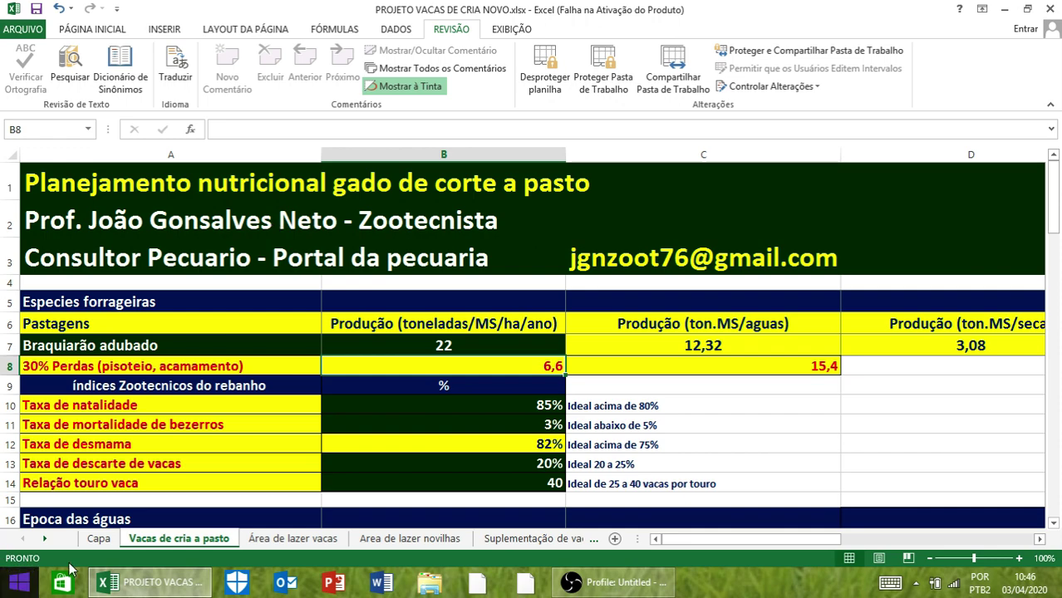
left_click(109, 540)
left_click(147, 542)
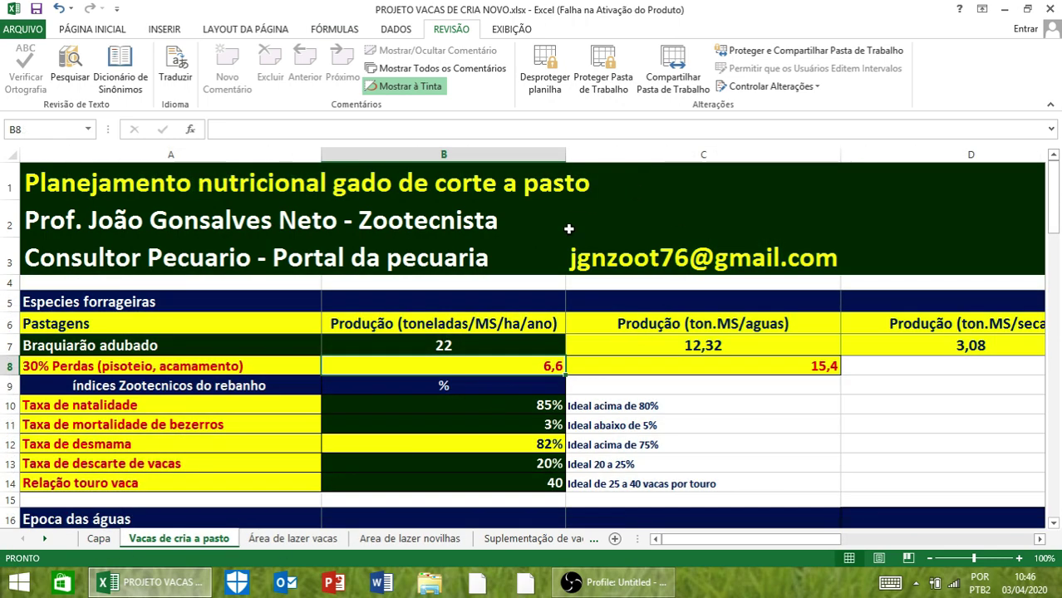